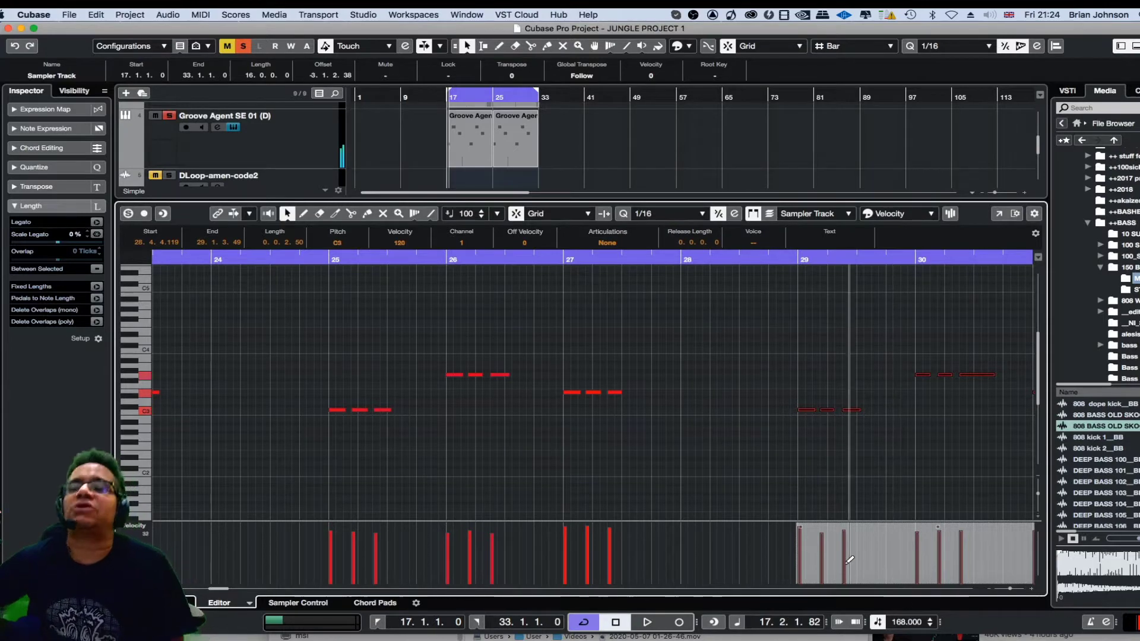
Lengthen the third C3 note in bar 17 to 0.1.2.0 and audition the change.
key("g")
key("g")
key("g")
key("g")
key("g")
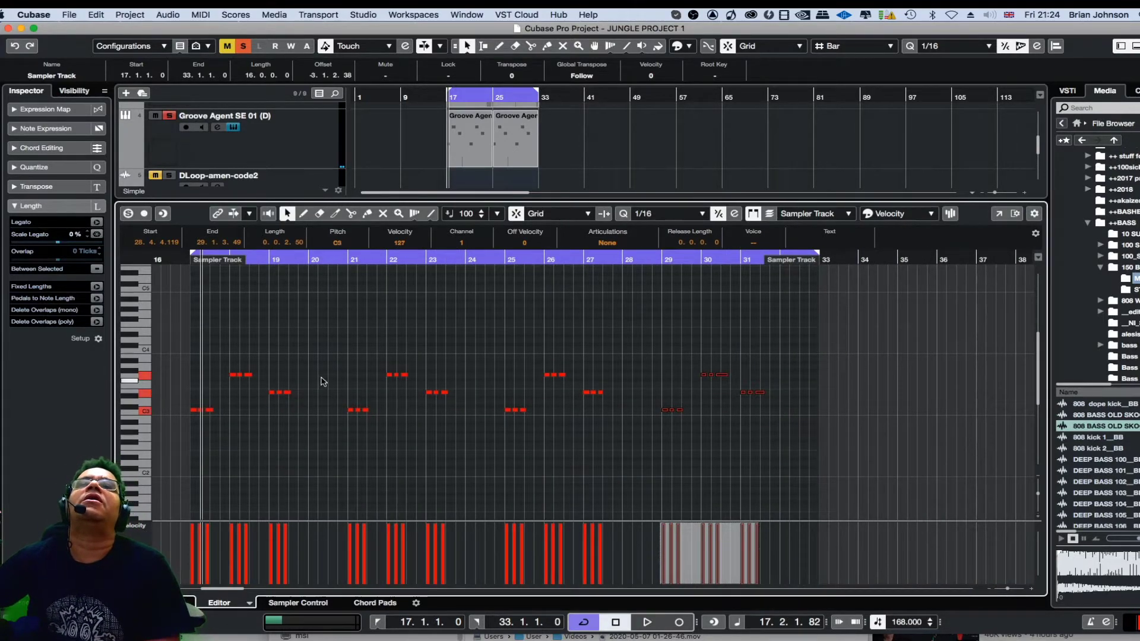
key("h")
key("h")
key("h")
key("h")
key("h")
key("h")
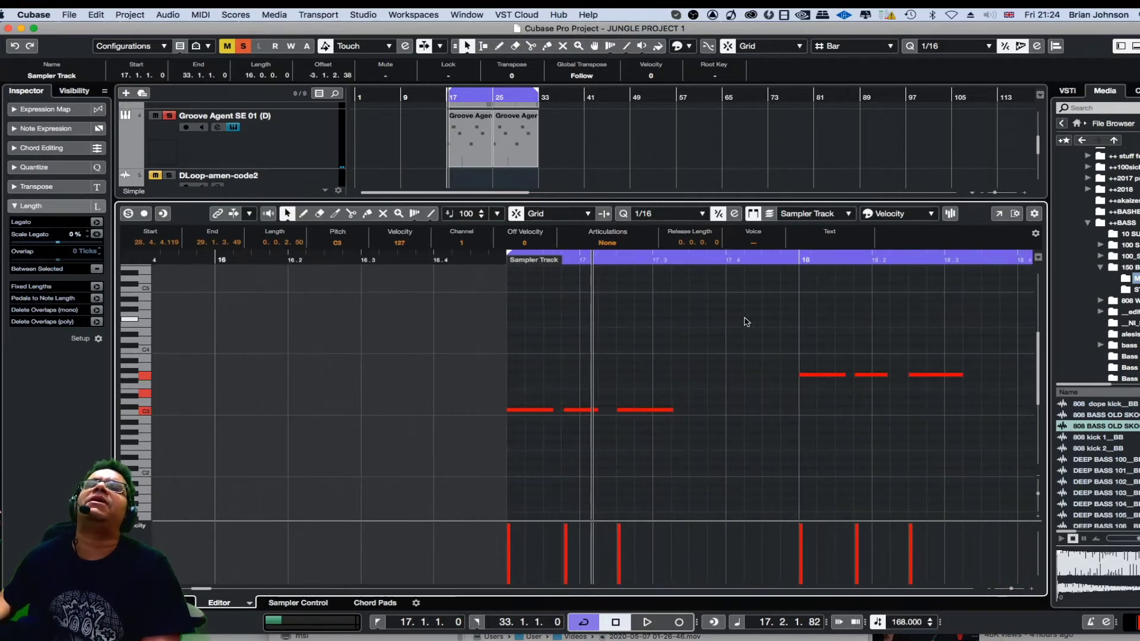
key("space")
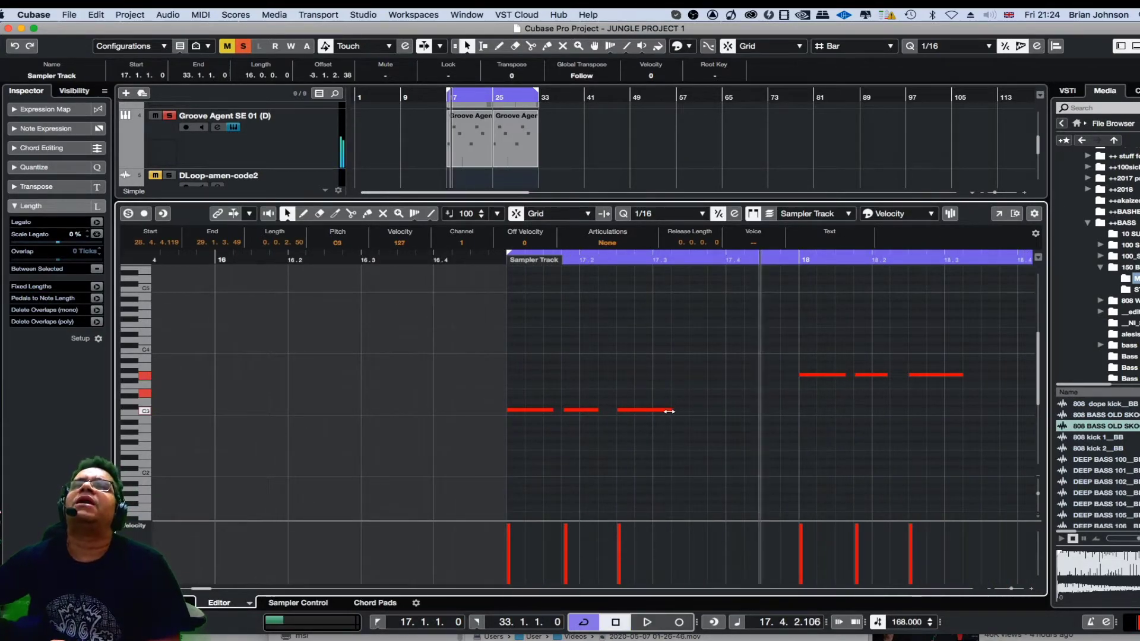
left_click_drag(669, 410, 720, 406)
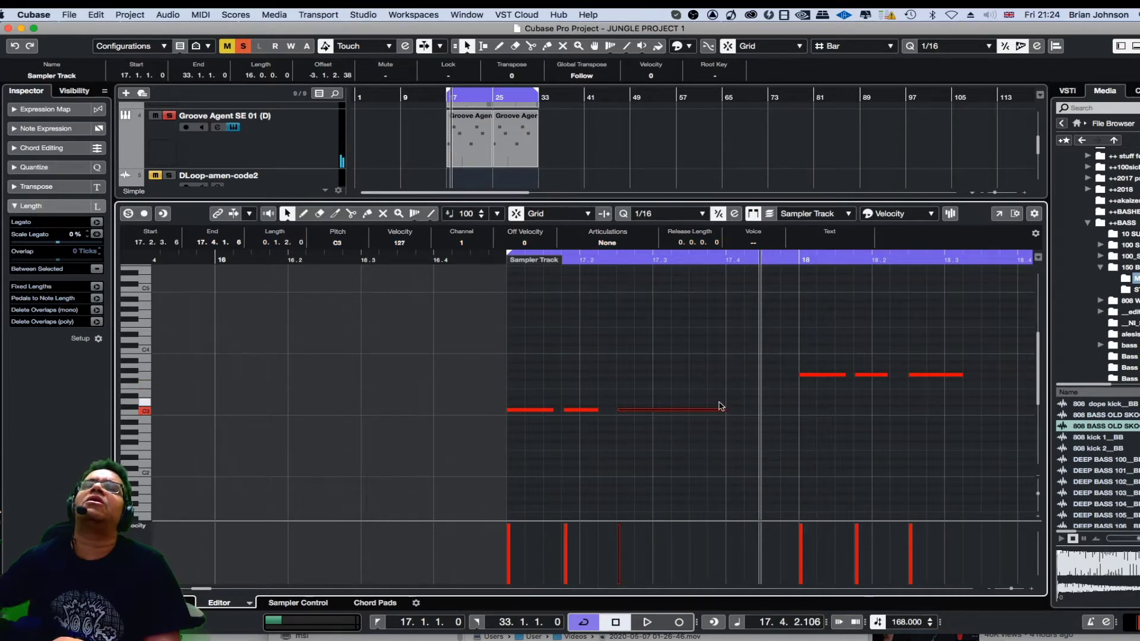
key("space")
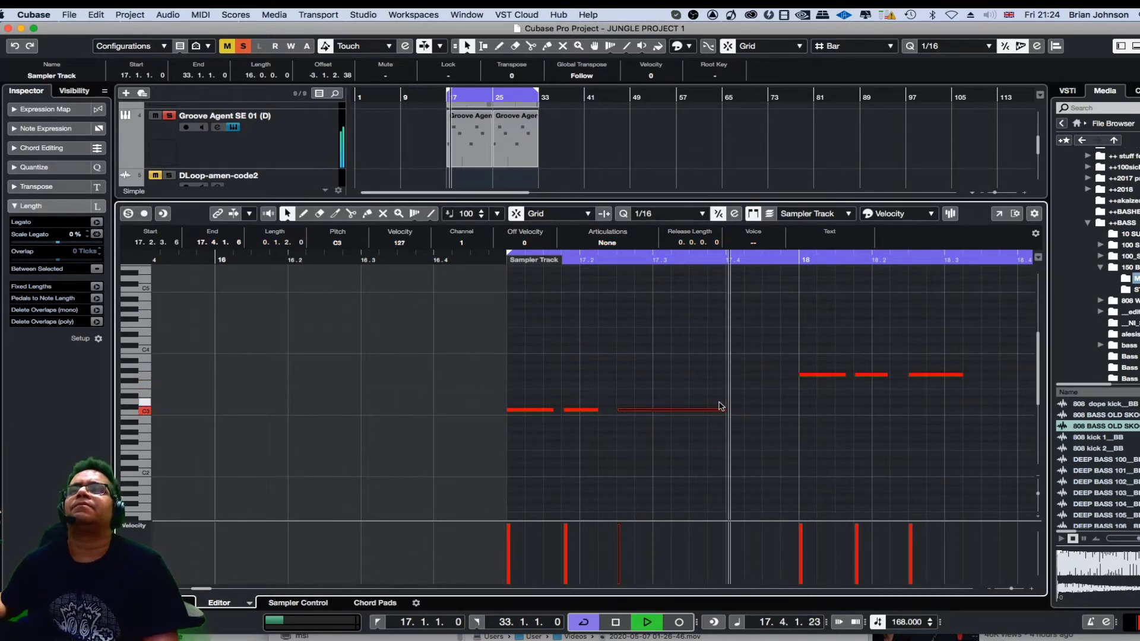
key("space")
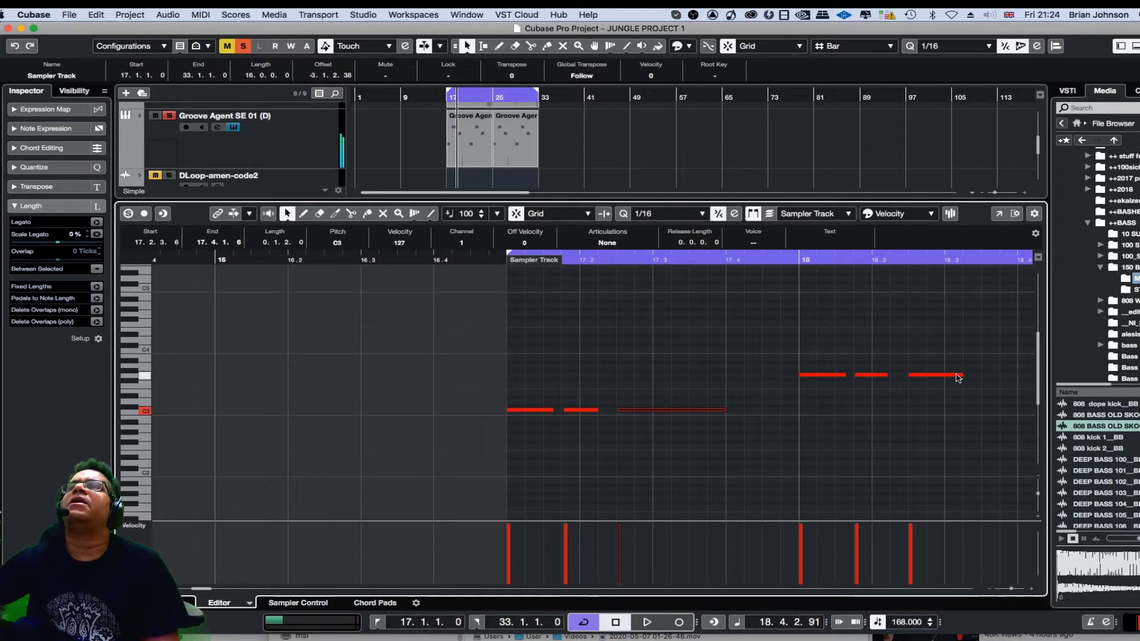
Lengthen the third notes in bars 18 and 19 to 0.1.2.0 and play the phrase back.
left_click_drag(963, 375, 1014, 373)
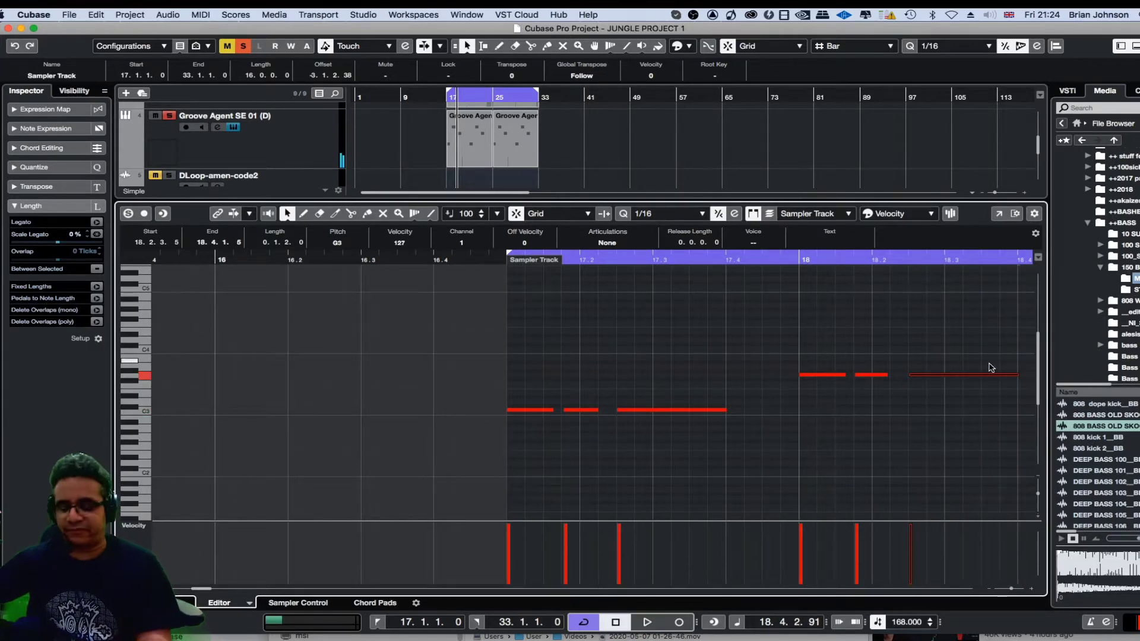
key("g")
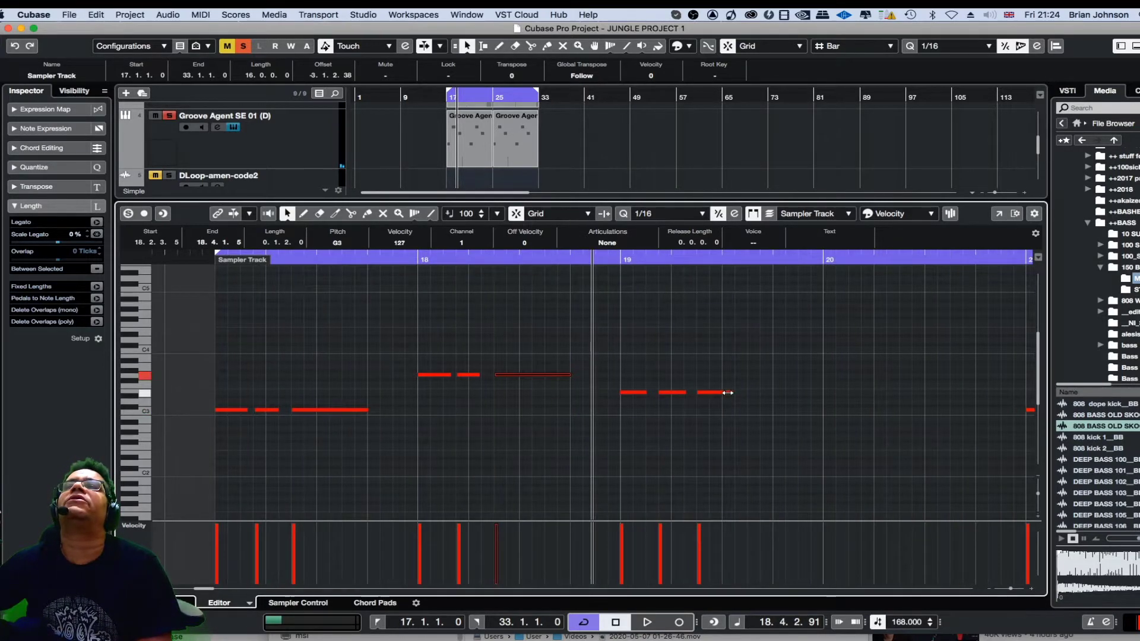
left_click_drag(727, 392, 769, 387)
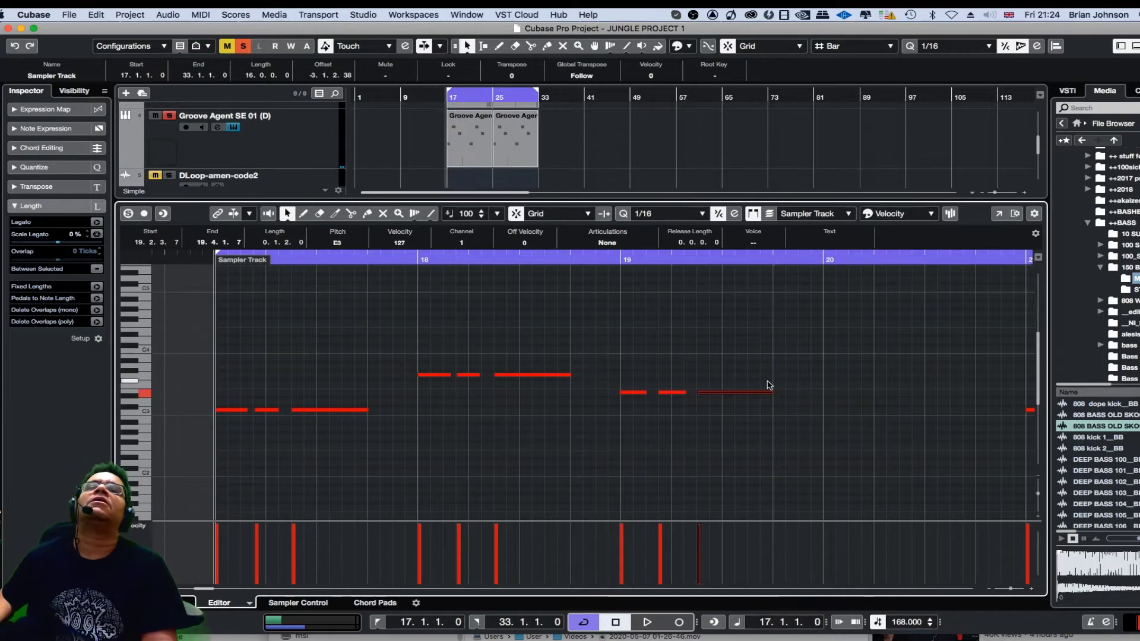
key("space")
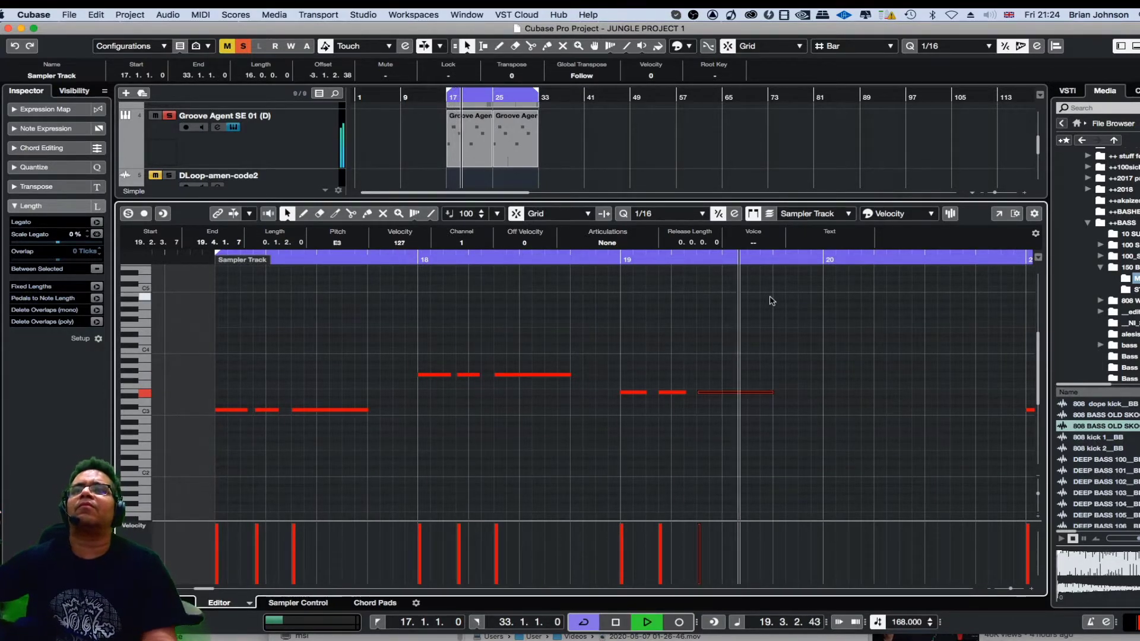
key("space")
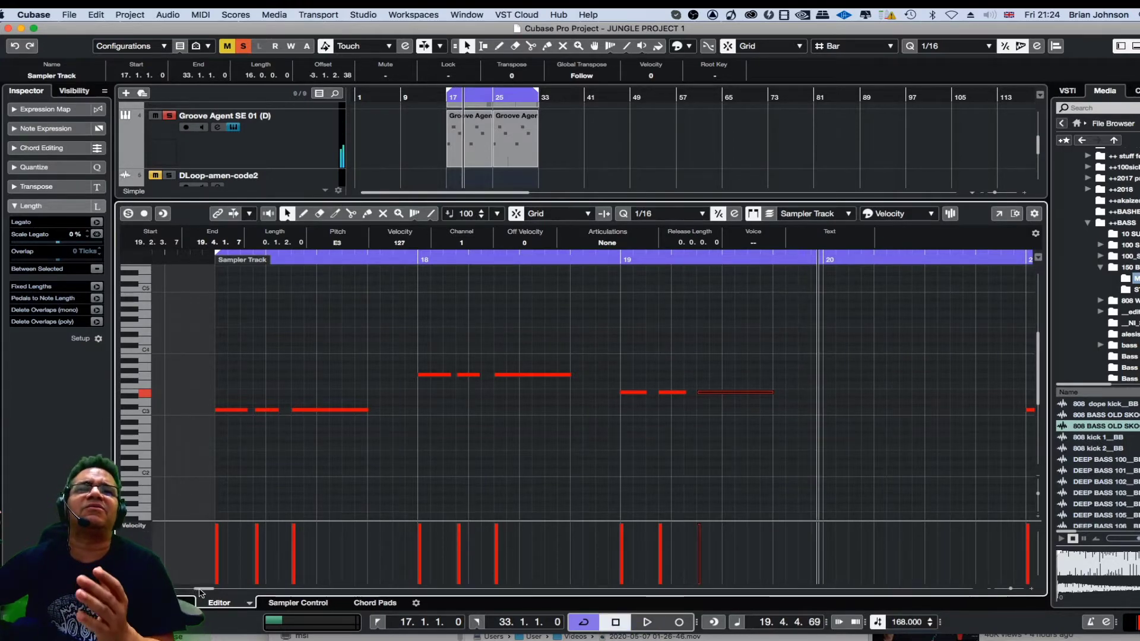
Lengthen the third notes in bars 21, 22 and 23 to 0.1.2.0.
scroll(397, 426, "right", 10)
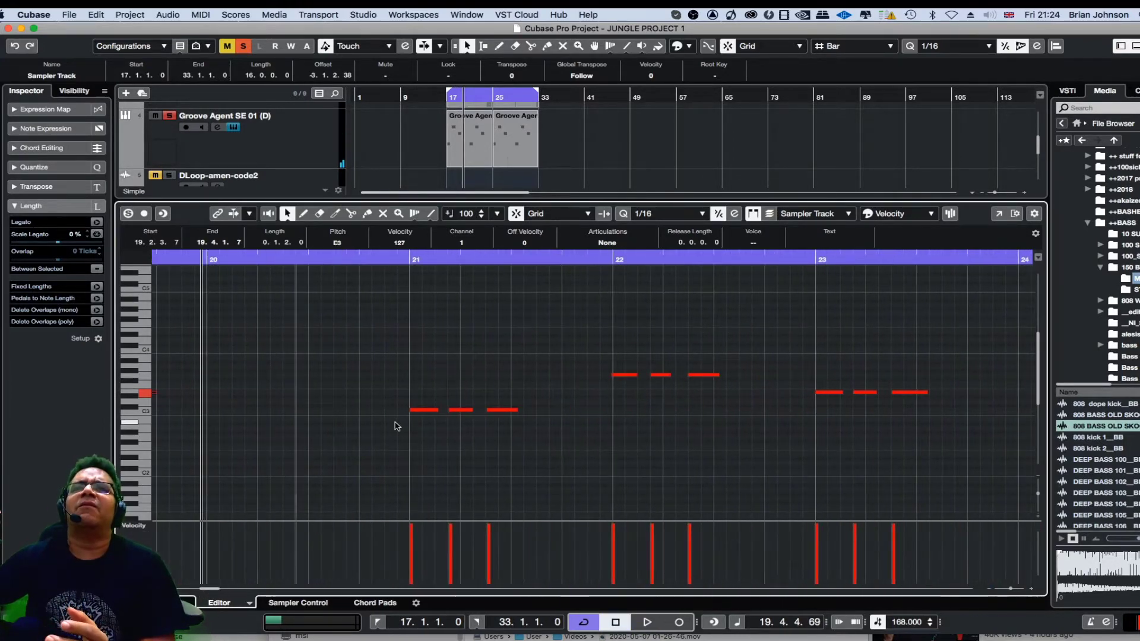
left_click_drag(514, 411, 563, 410)
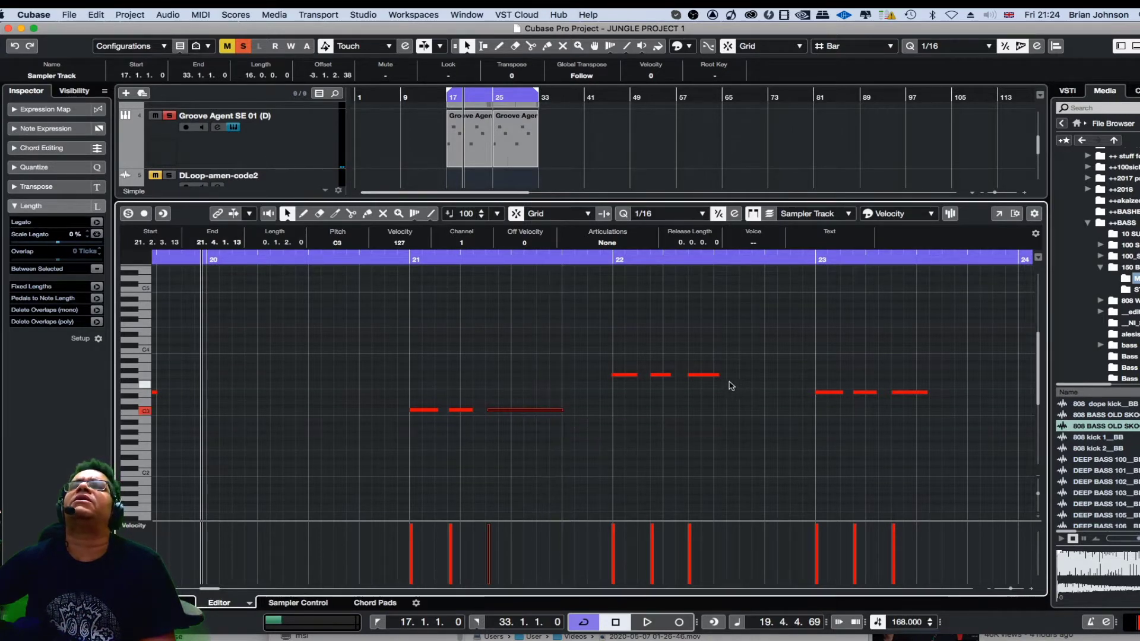
left_click(714, 376)
left_click_drag(715, 375, 764, 376)
left_click_drag(925, 393, 967, 392)
Lengthen the third notes in bars 25, 26 and 27 to 0.1.2.0.
left_click_drag(214, 588, 224, 588)
left_click_drag(783, 409, 831, 409)
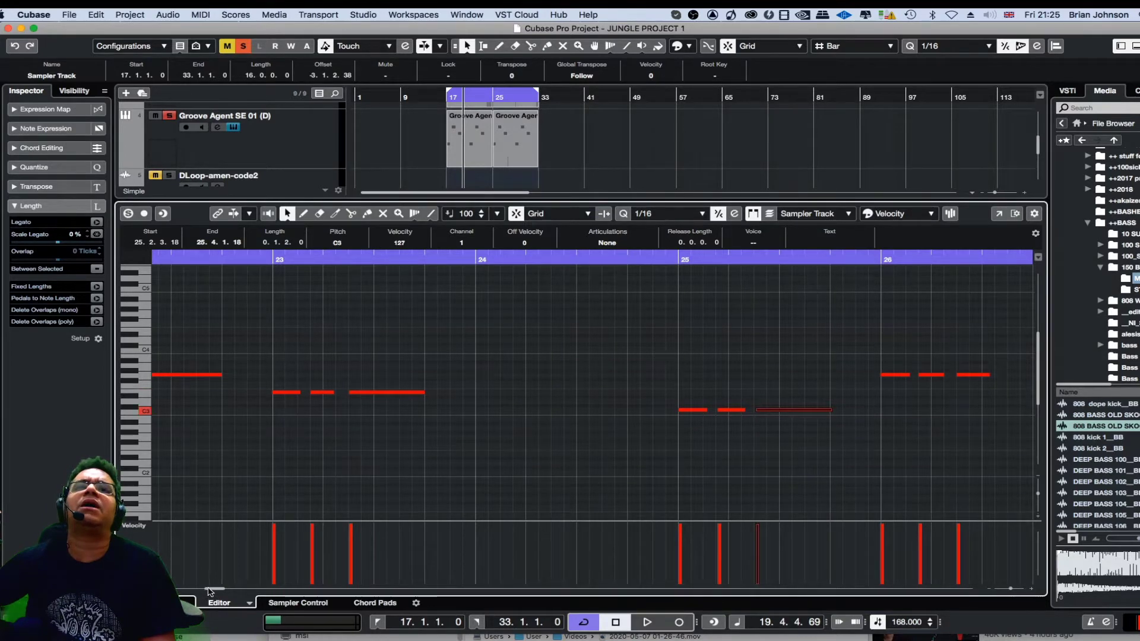
left_click_drag(204, 592, 210, 589)
left_click_drag(380, 375, 423, 375)
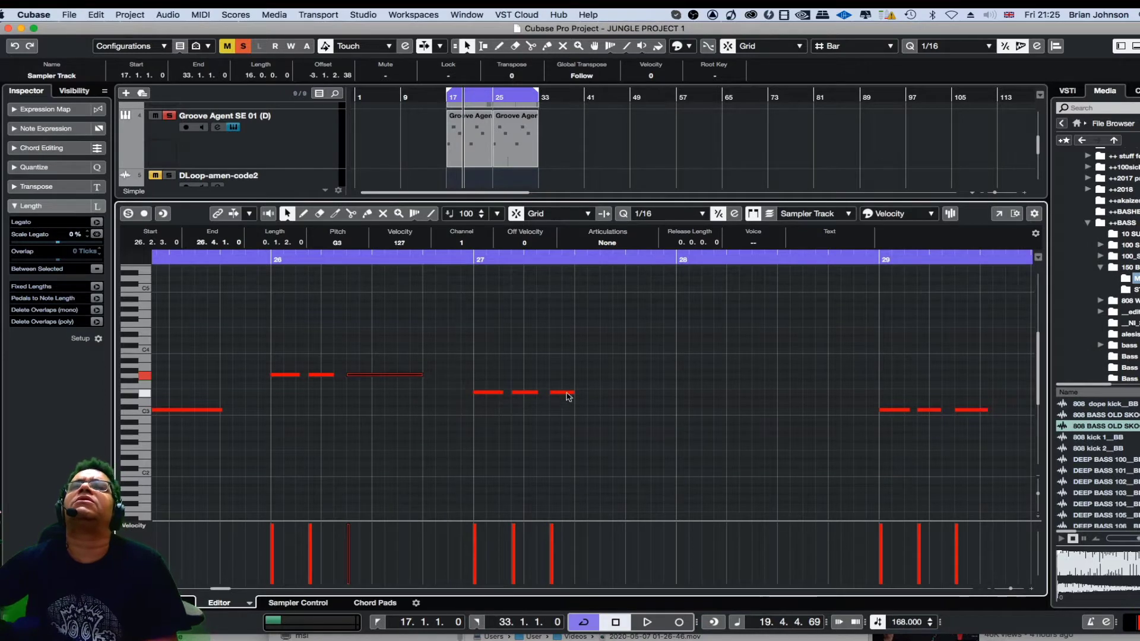
left_click_drag(572, 393, 626, 392)
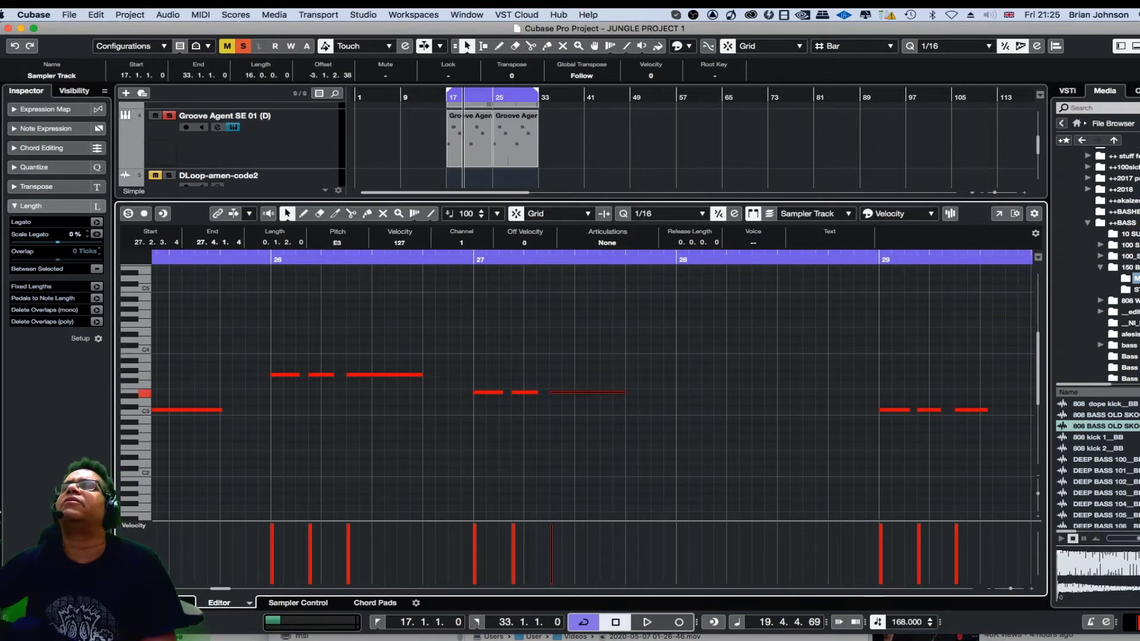
Lengthen the third notes in bars 29, 30 and 31 to 0.1.2.0.
mouse_move(985, 409)
left_mouse_down()
mouse_move(1021, 410)
mouse_move(990, 410)
left_mouse_up()
key("g")
key("g")
key("g")
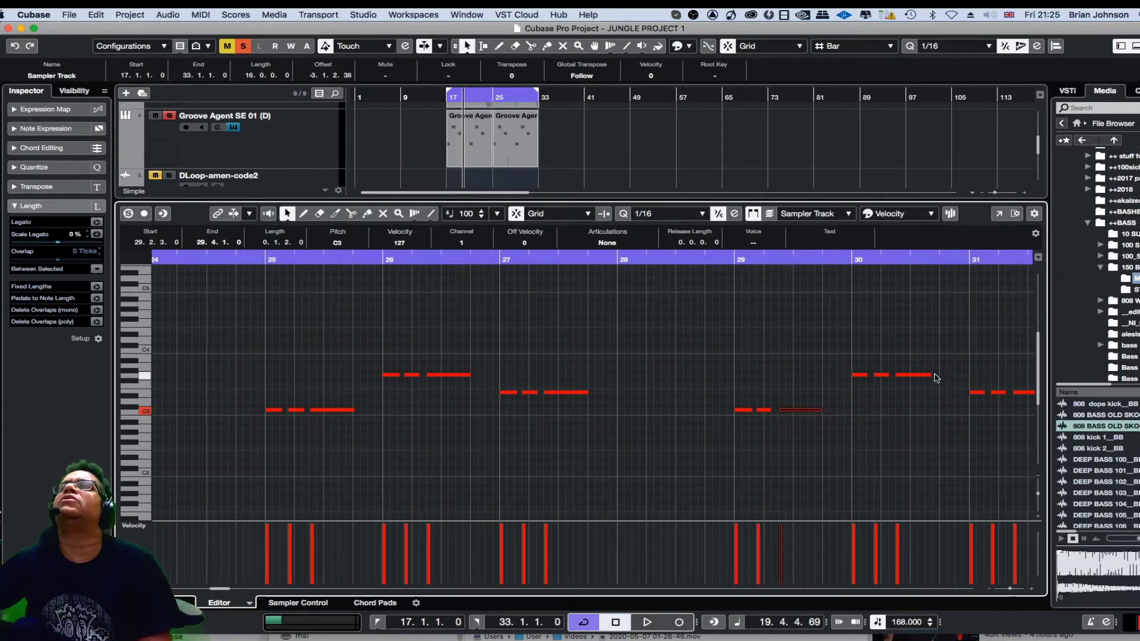
left_click(930, 376)
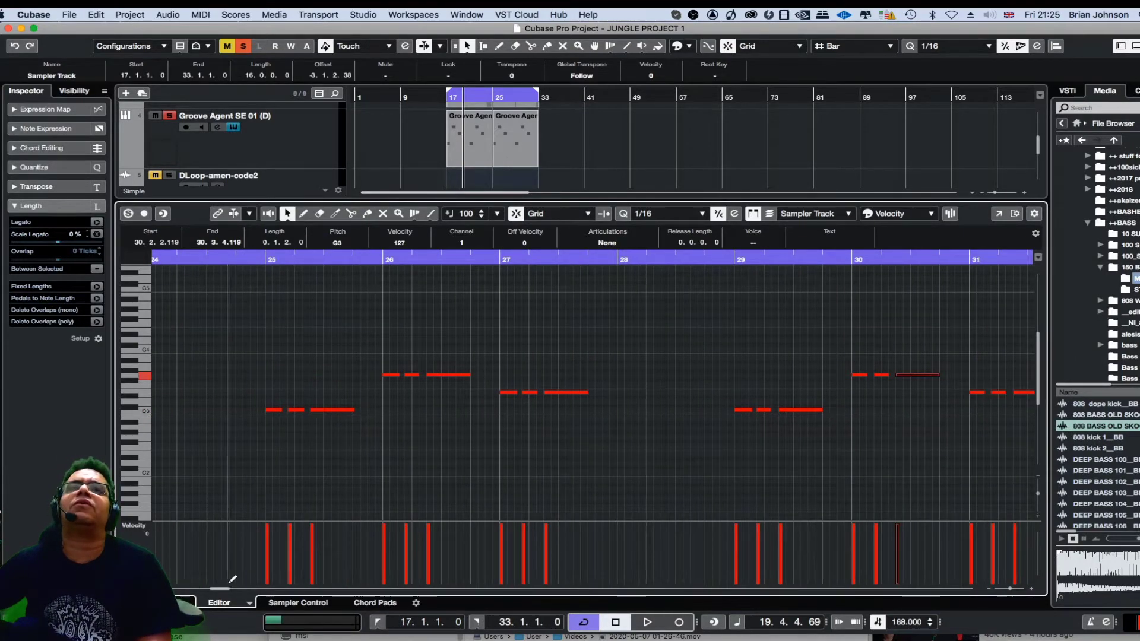
left_click_drag(224, 588, 226, 590)
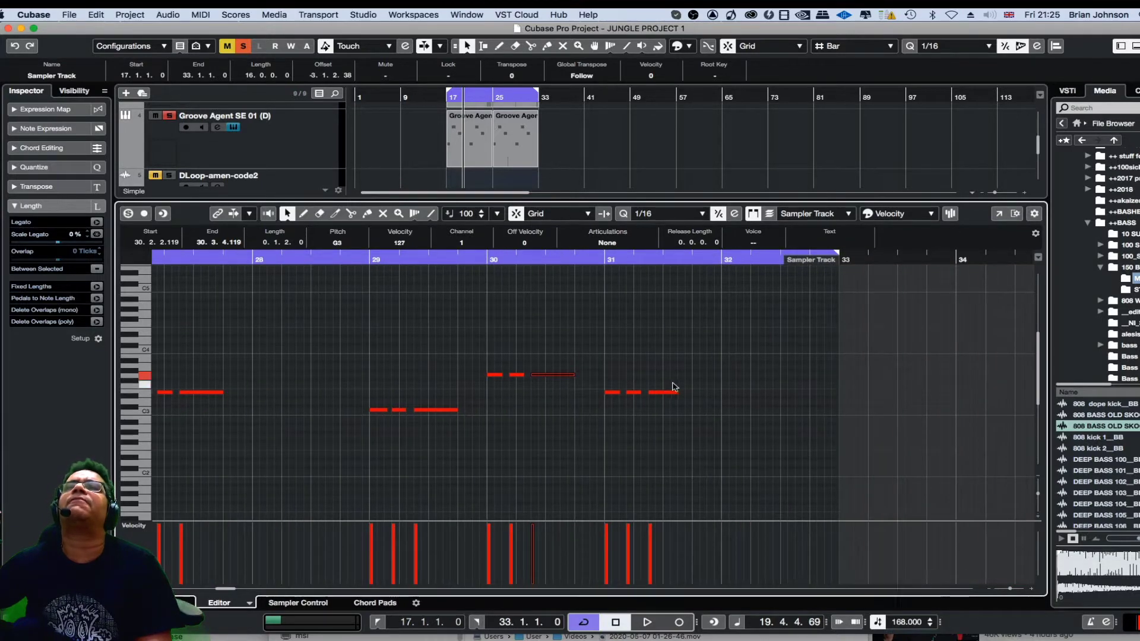
left_click_drag(675, 392, 693, 393)
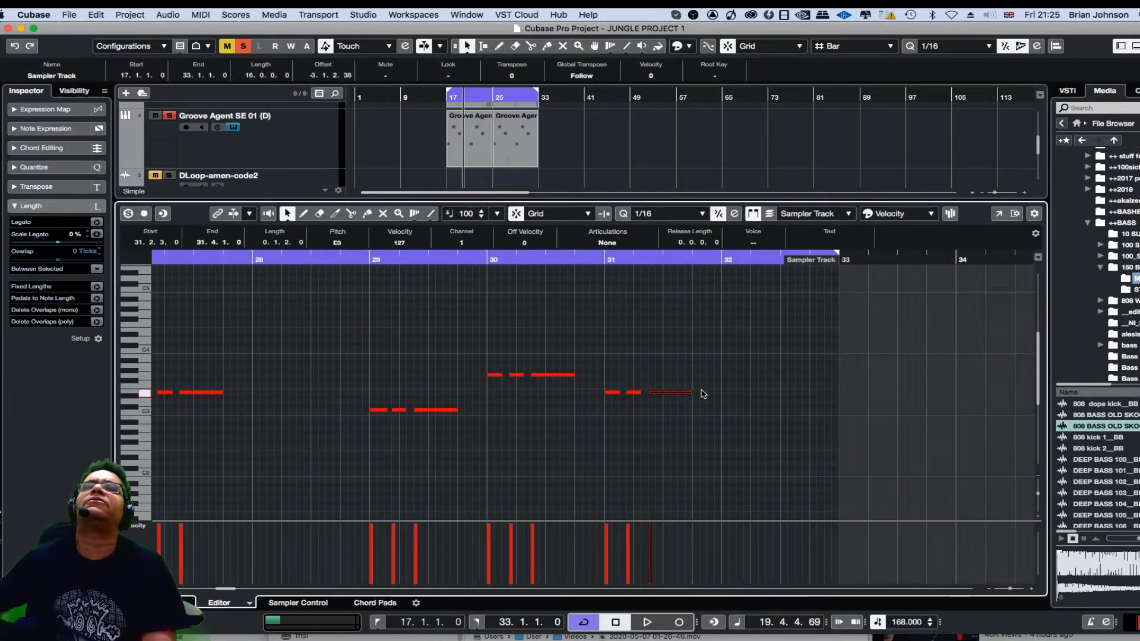
Play the edited bassline, enlarge the project area and clear all mute and solo states.
key("space")
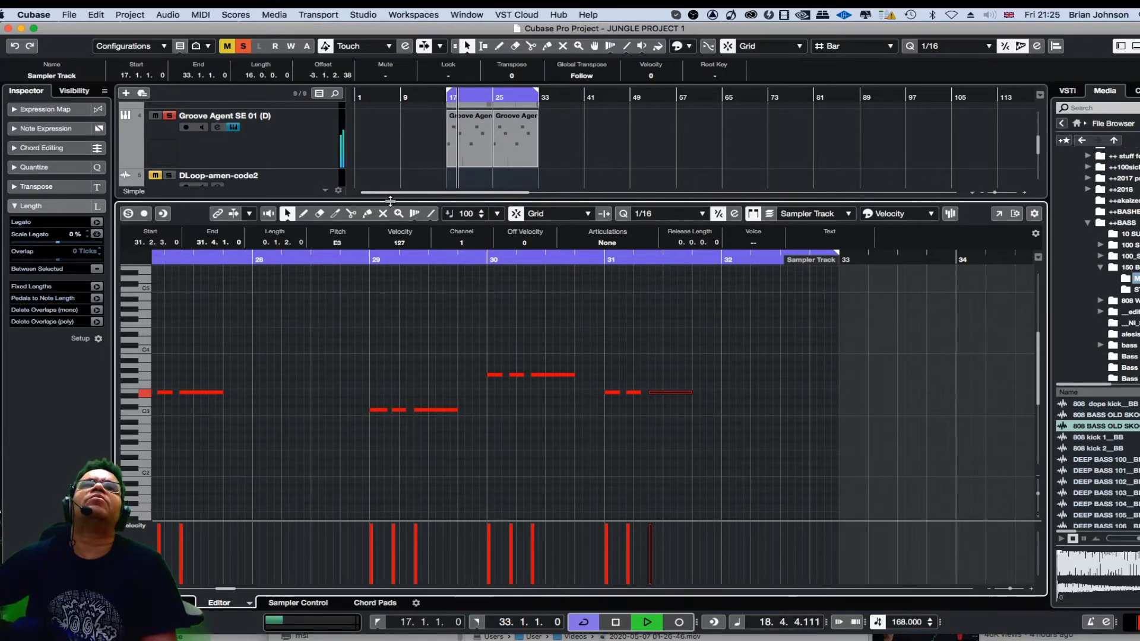
left_click_drag(397, 197, 397, 385)
left_click(701, 266)
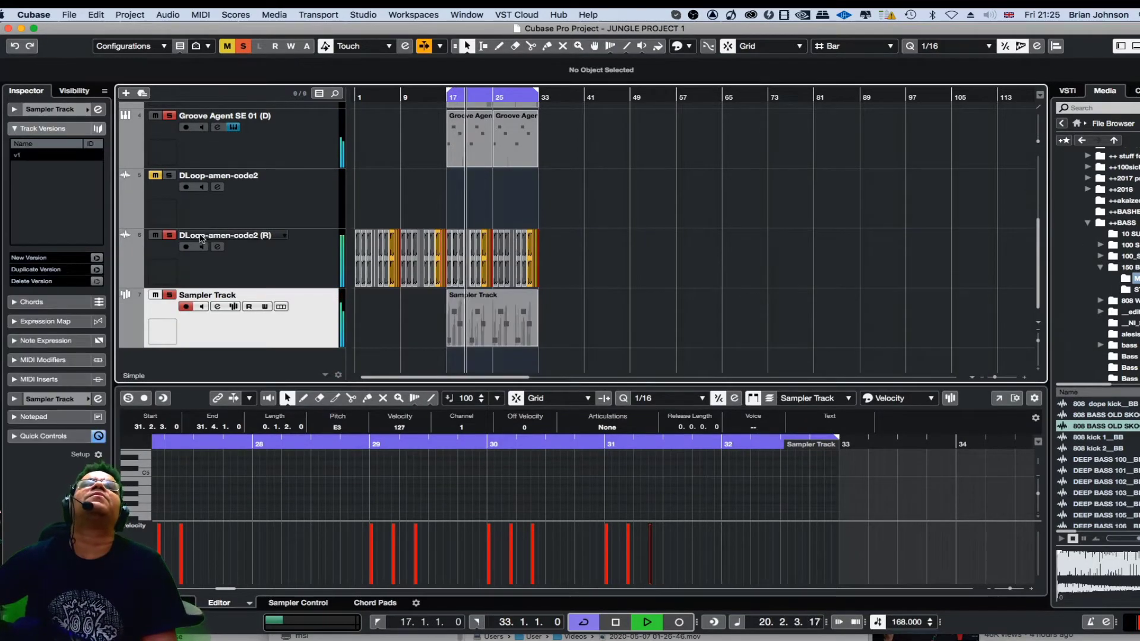
left_click(243, 45)
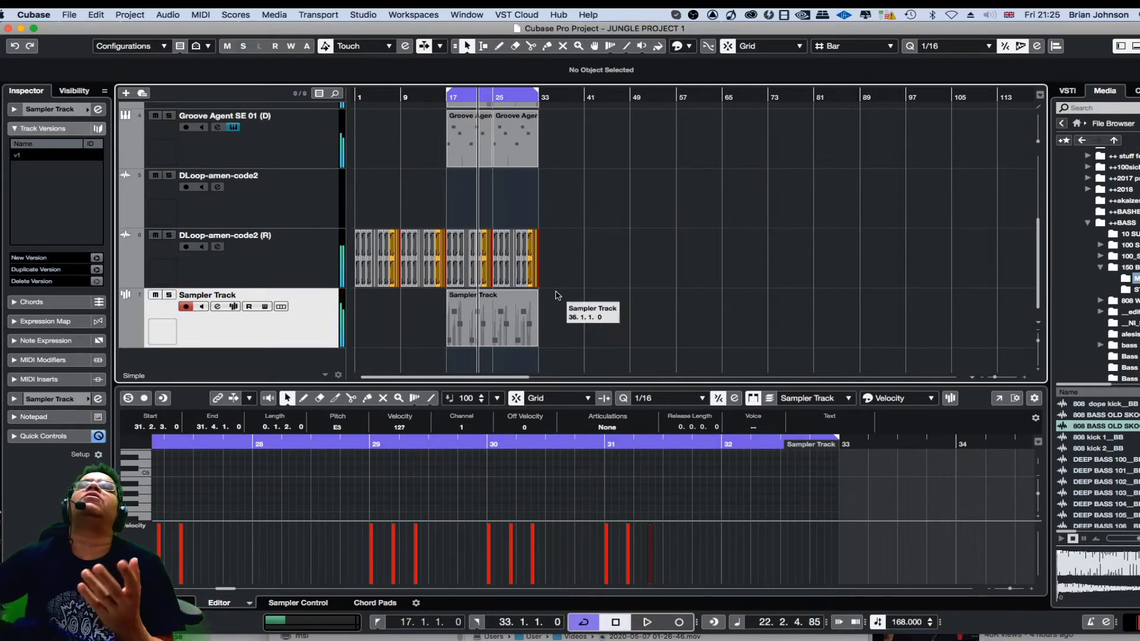
Mute the Groove Agent SE 01 (D) event on track 3 and play the arrangement without it.
scroll(555, 300, "up", 3)
right_click(551, 261)
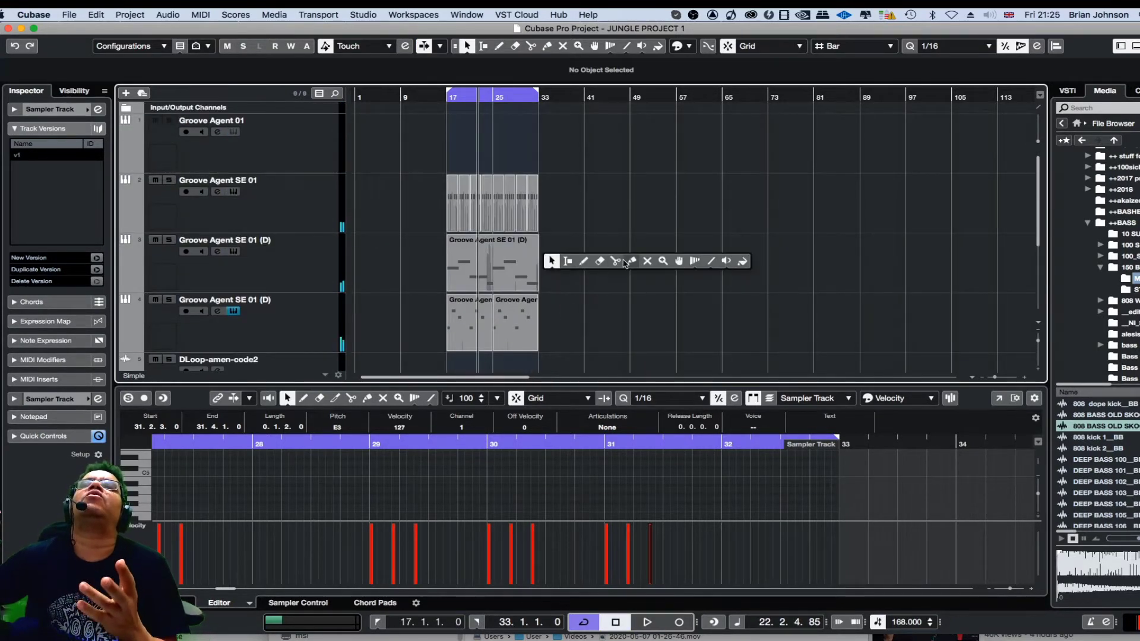
left_click(642, 262)
left_click(471, 260)
right_click(472, 260)
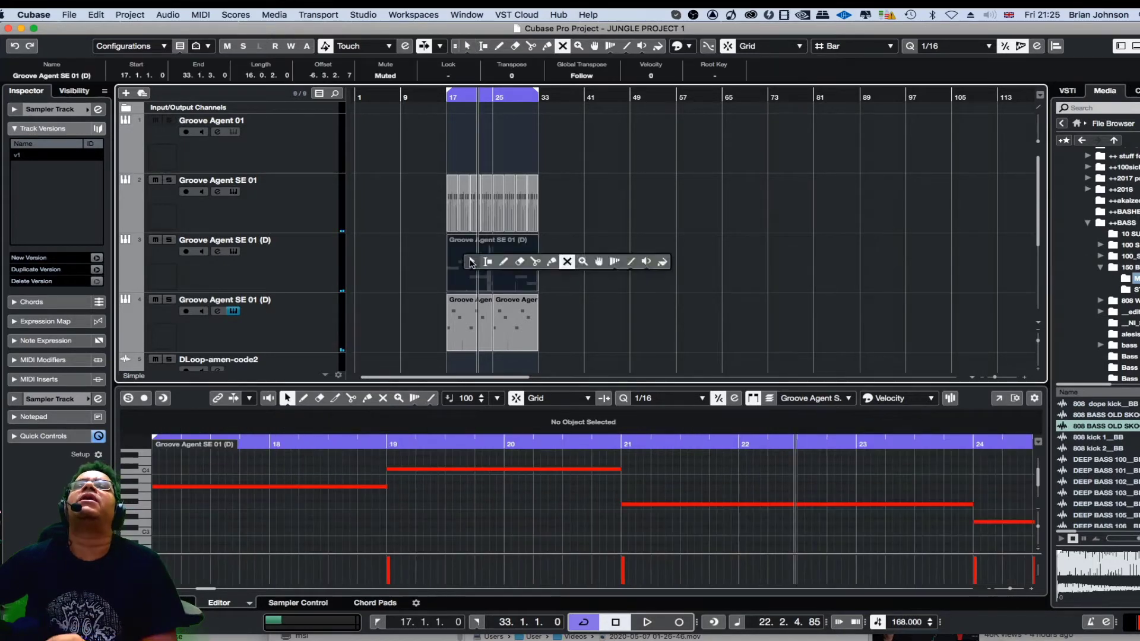
left_click(473, 261)
key("space")
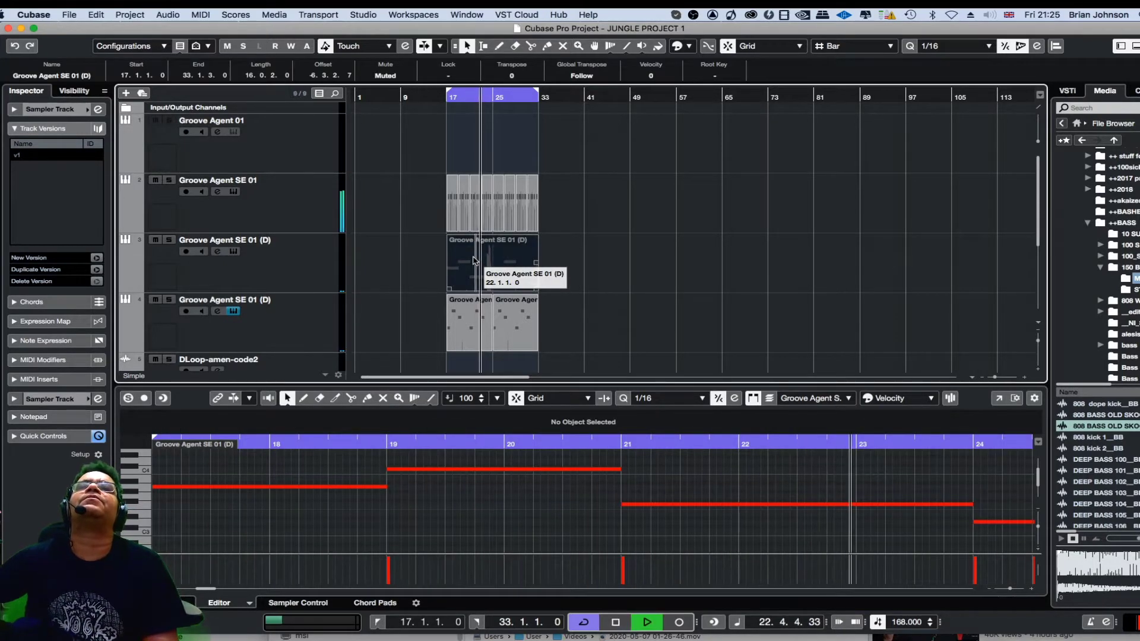
key("space")
Move the muted track 3 event to start at bar 1 and briefly play from the cycle start.
left_click_drag(473, 260, 357, 265)
key("KP_1")
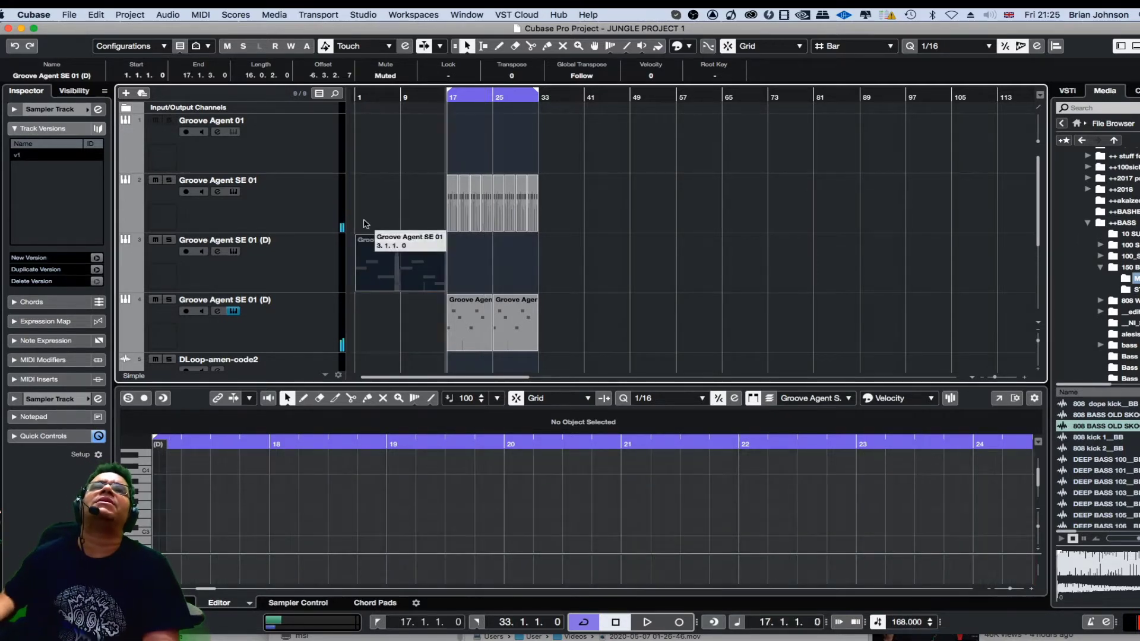
key("space")
key("space")
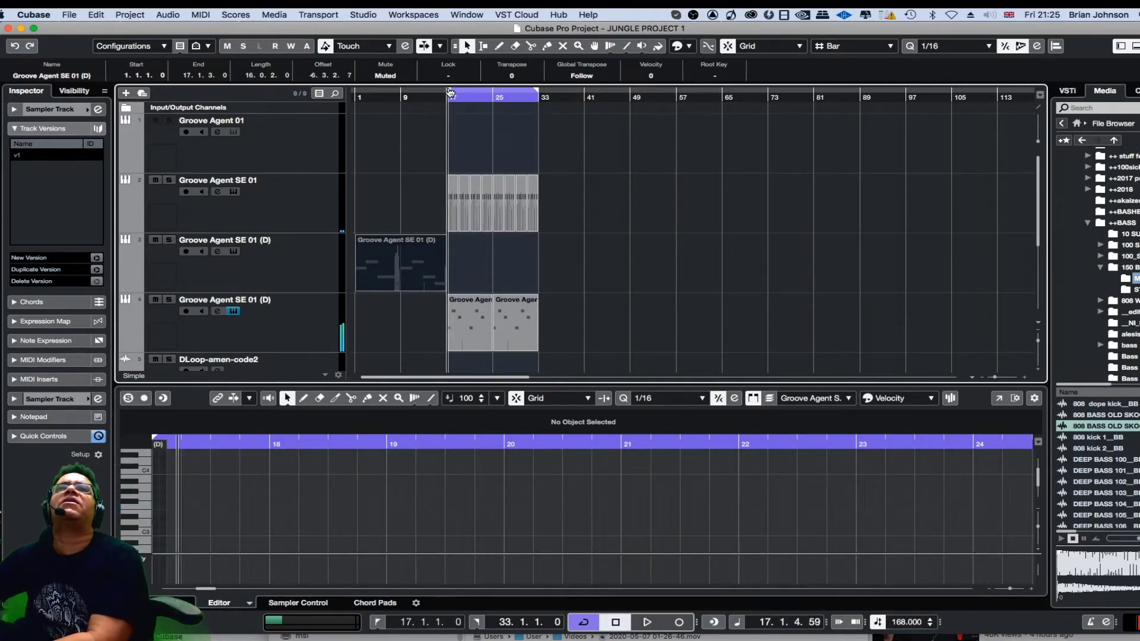
Extend the cycle start to bar 1, unmute the event on track 3 and play from the beginning.
left_click_drag(449, 95, 357, 95)
right_click(420, 238)
left_click(517, 239)
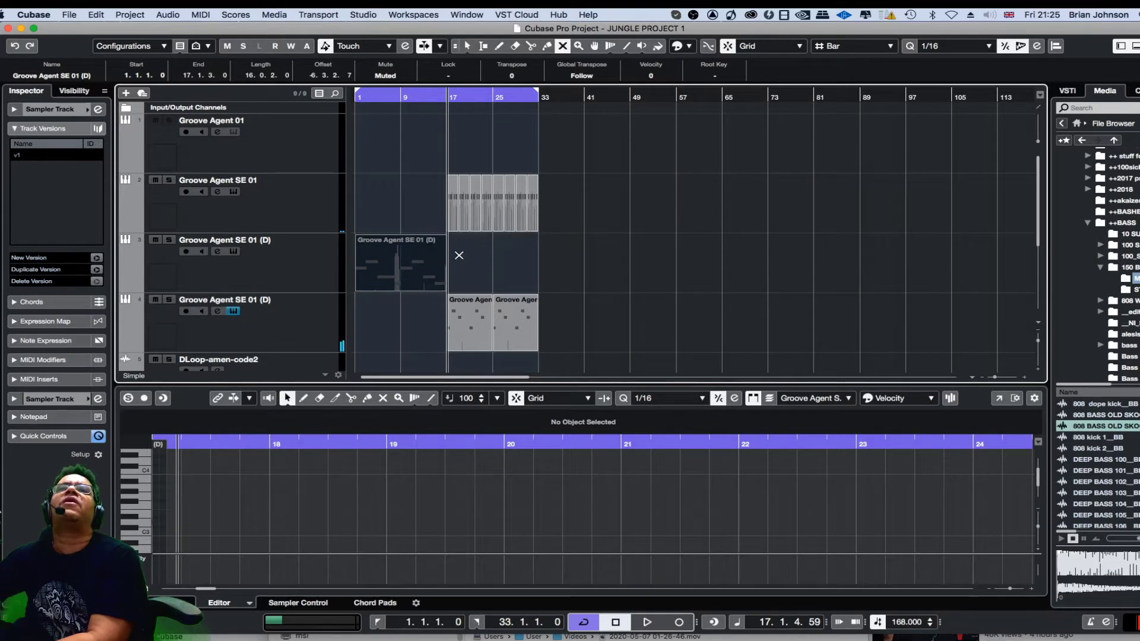
left_click(423, 256)
key("KP_1")
key("space")
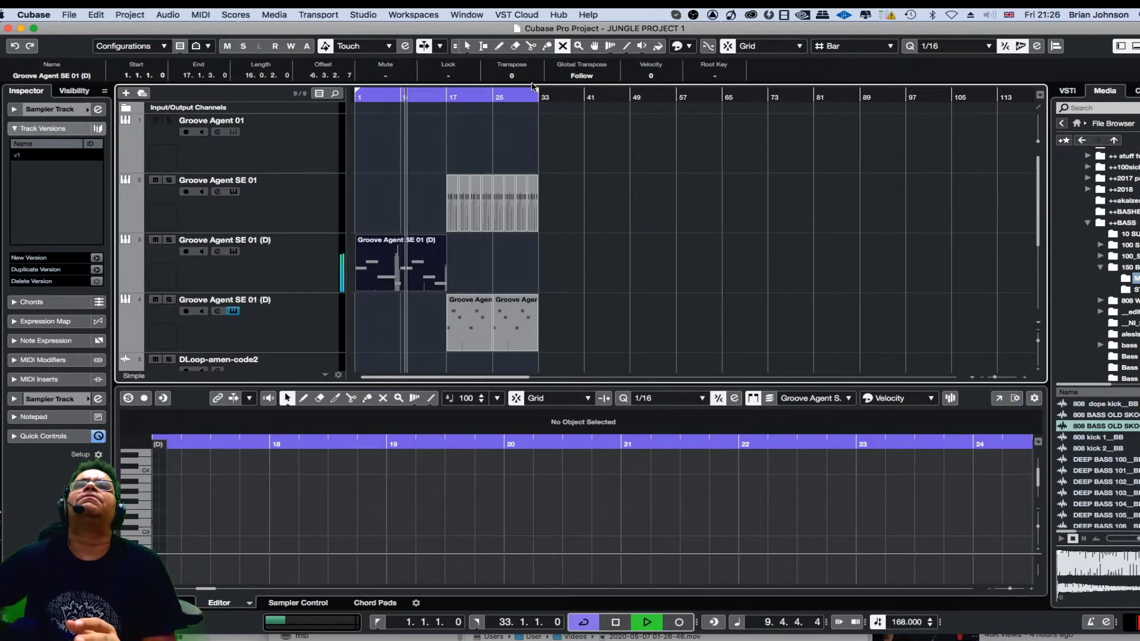
Return to the Object Selection tool and move the cycle start to bar 17 during playback.
left_click_drag(532, 87, 522, 92)
key("h")
key("h")
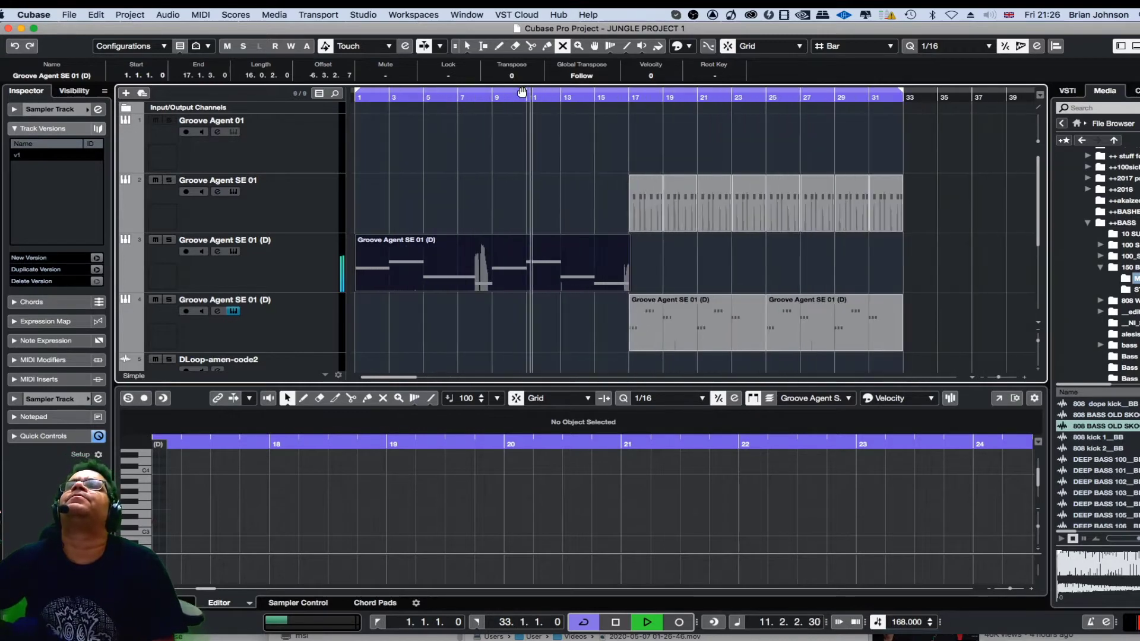
key("g")
key("g")
key("g")
key("g")
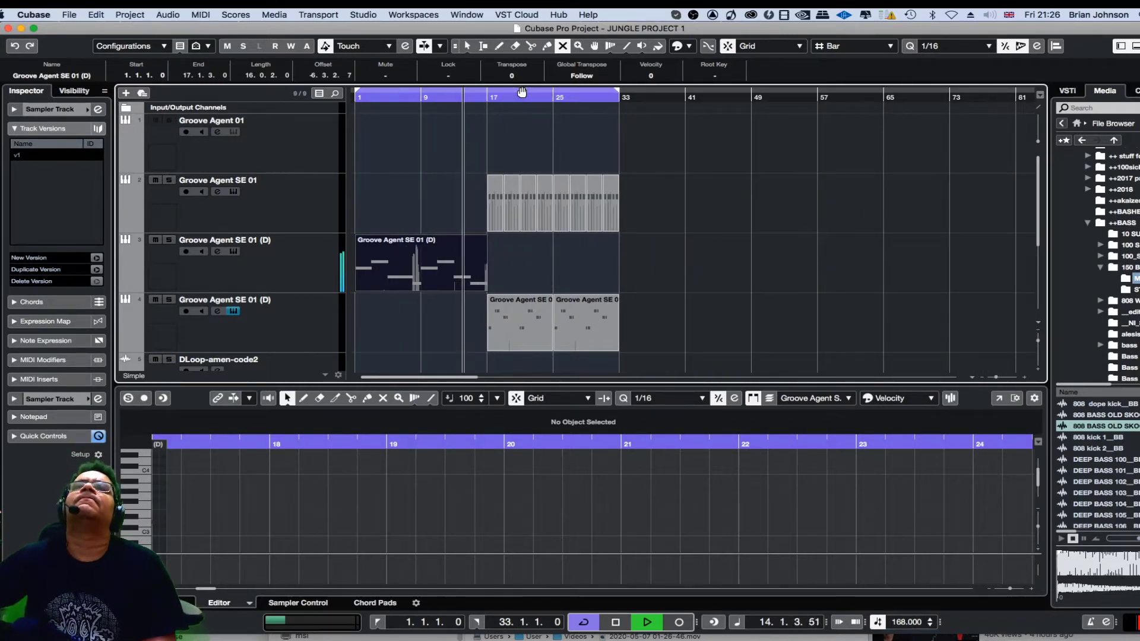
right_click(662, 214)
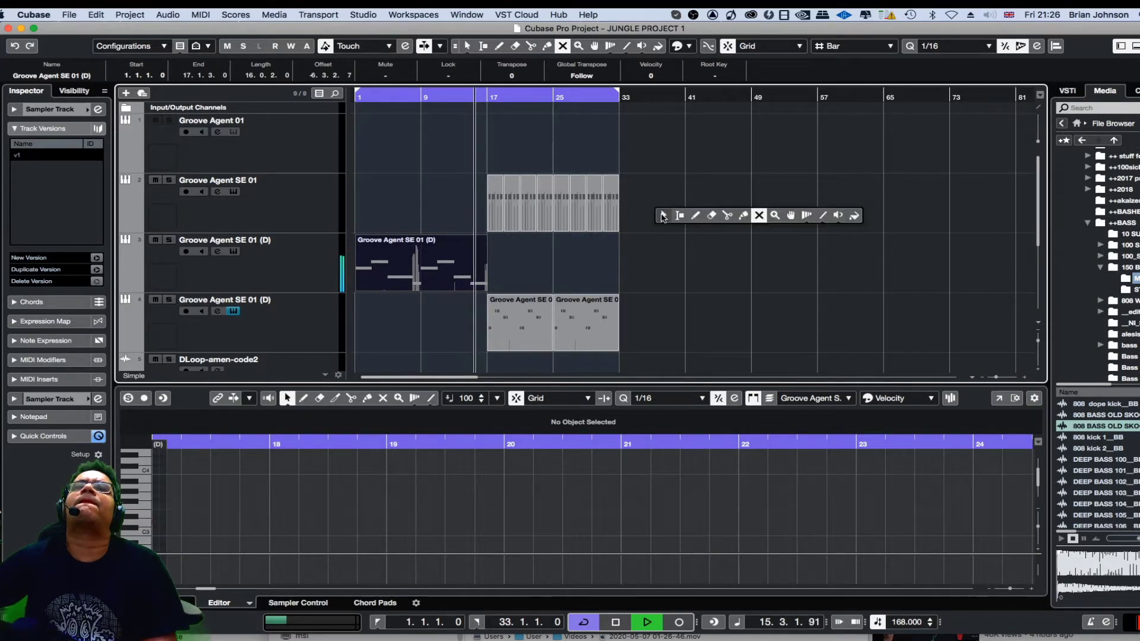
left_click(663, 215)
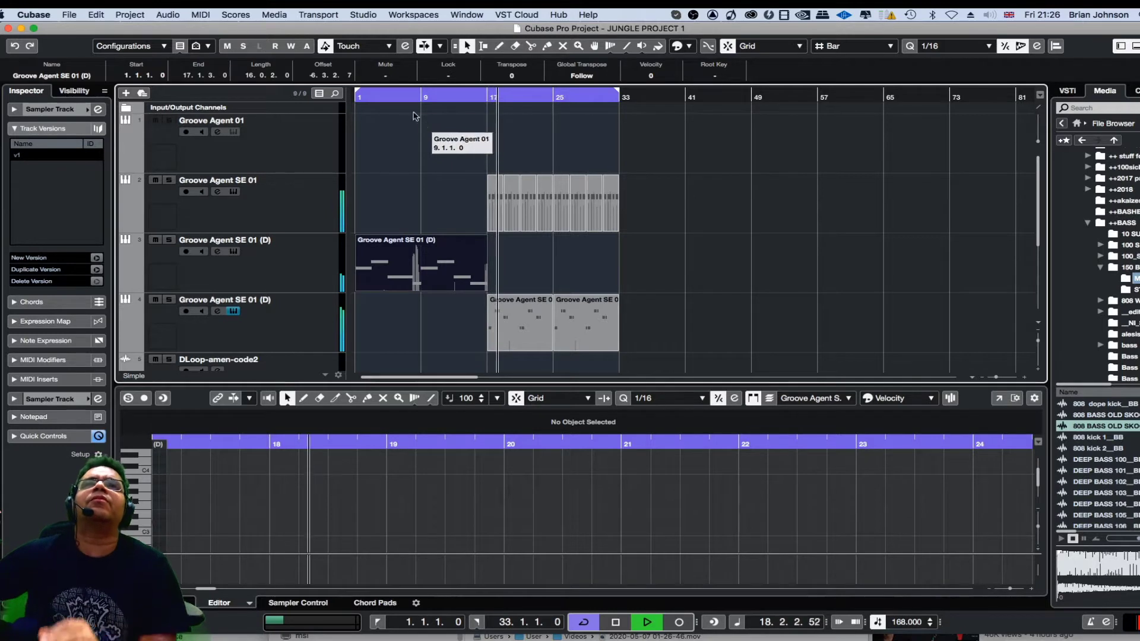
left_click_drag(357, 90, 485, 109)
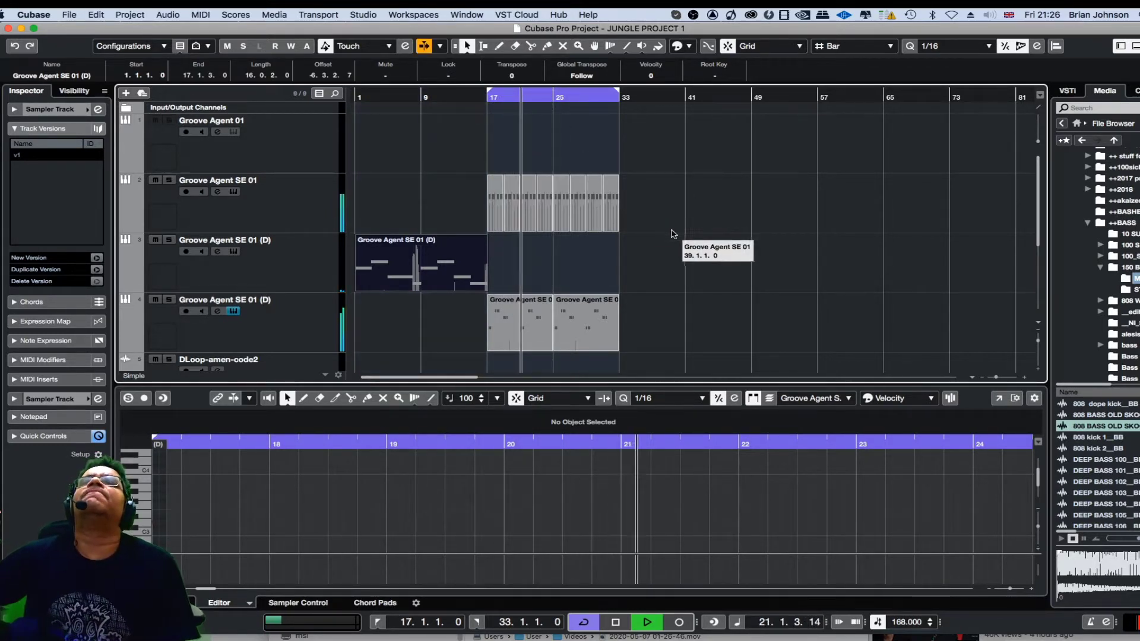
Solo the Groove Agent SE 01 instrument on track 2 and play its part on its own.
left_click(344, 205)
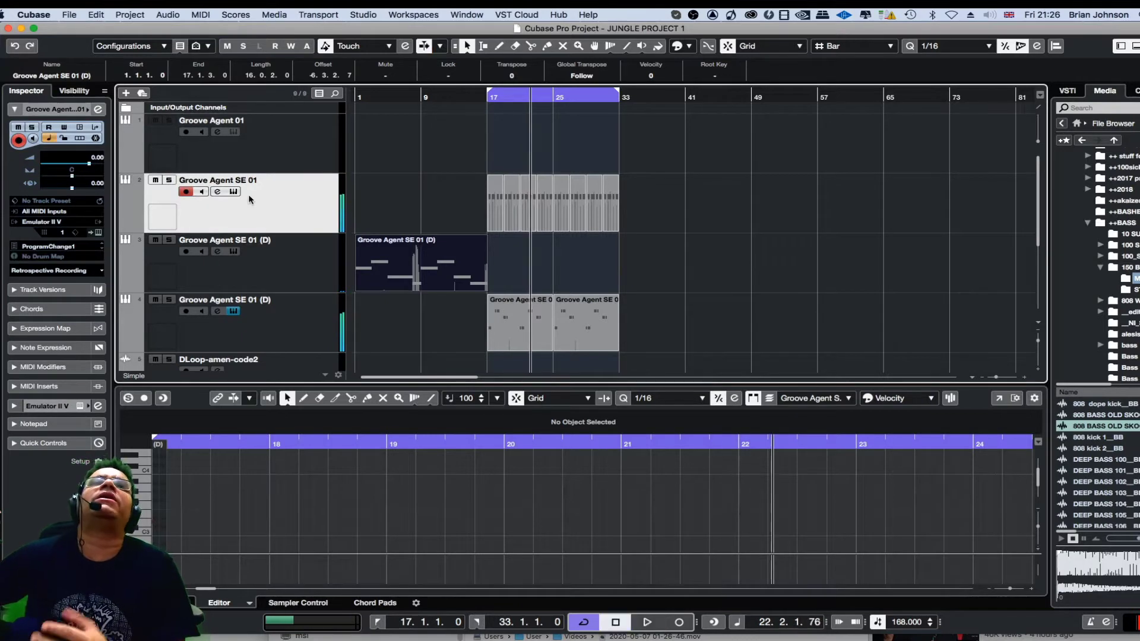
left_click(168, 181)
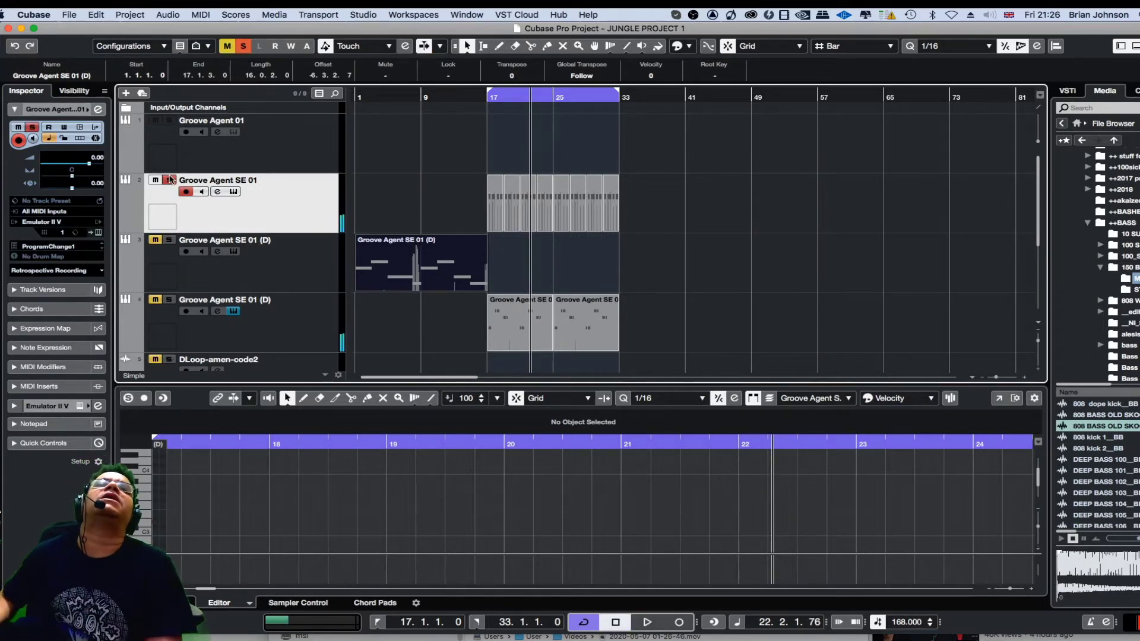
key("space")
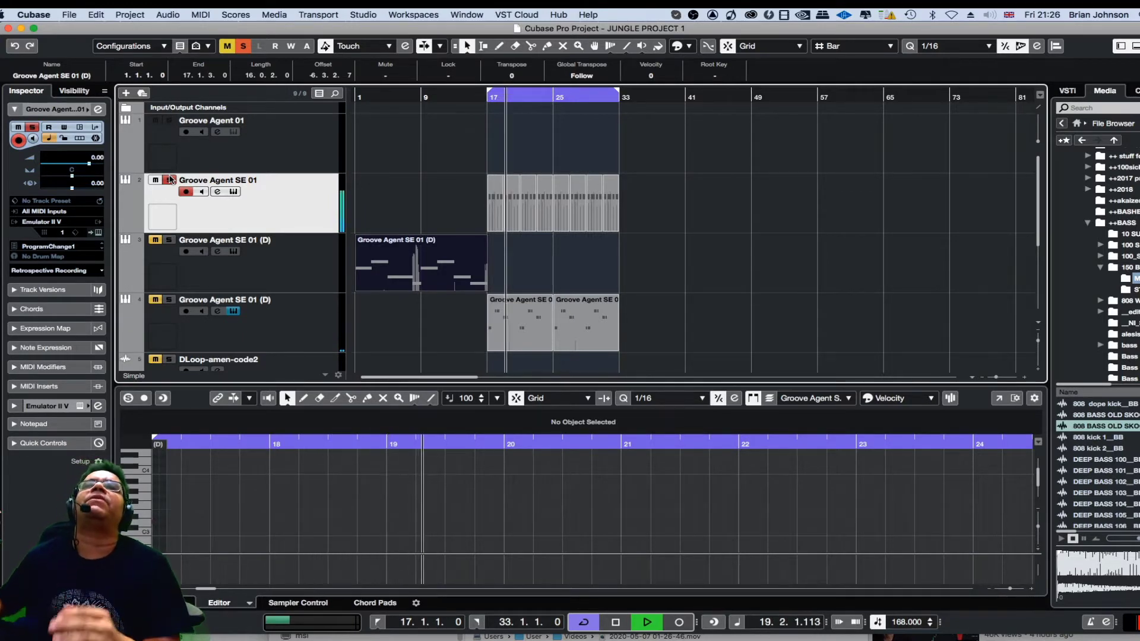
key("space")
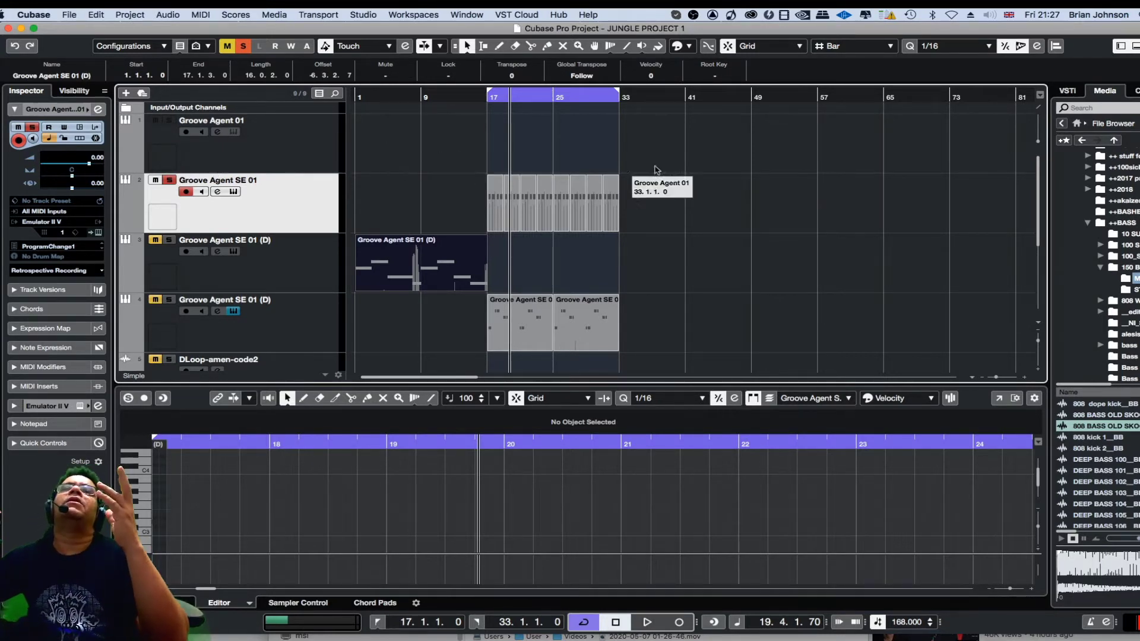
Select all Groove Agent SE 01 events on track 2 and render them in place with the current settings.
left_click_drag(684, 177, 481, 198)
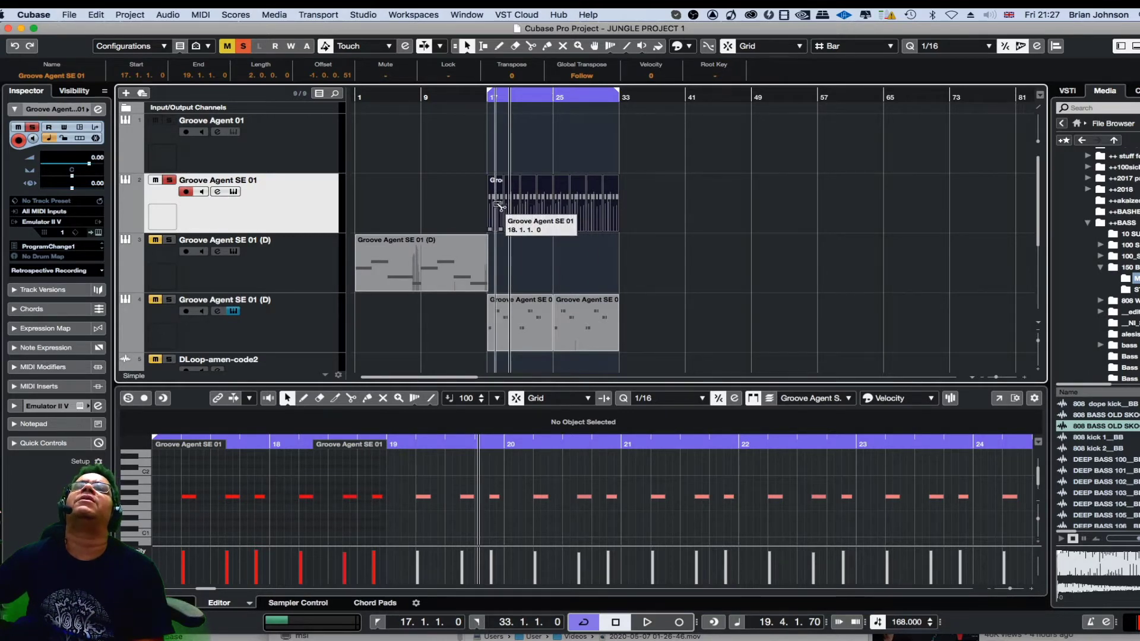
right_click(500, 206)
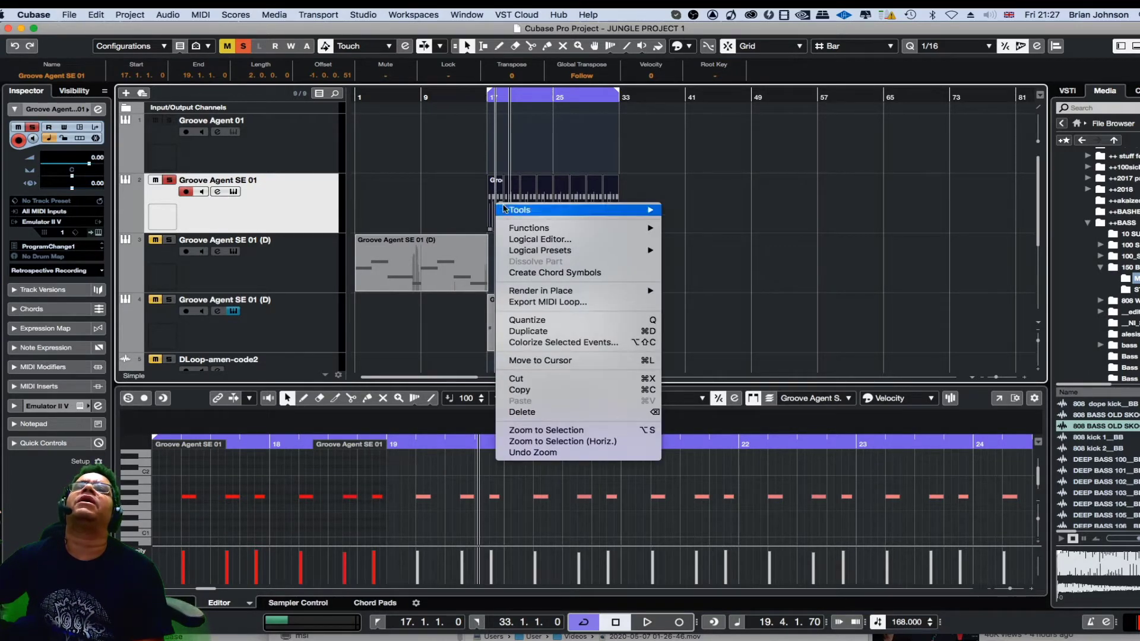
mouse_move(530, 291)
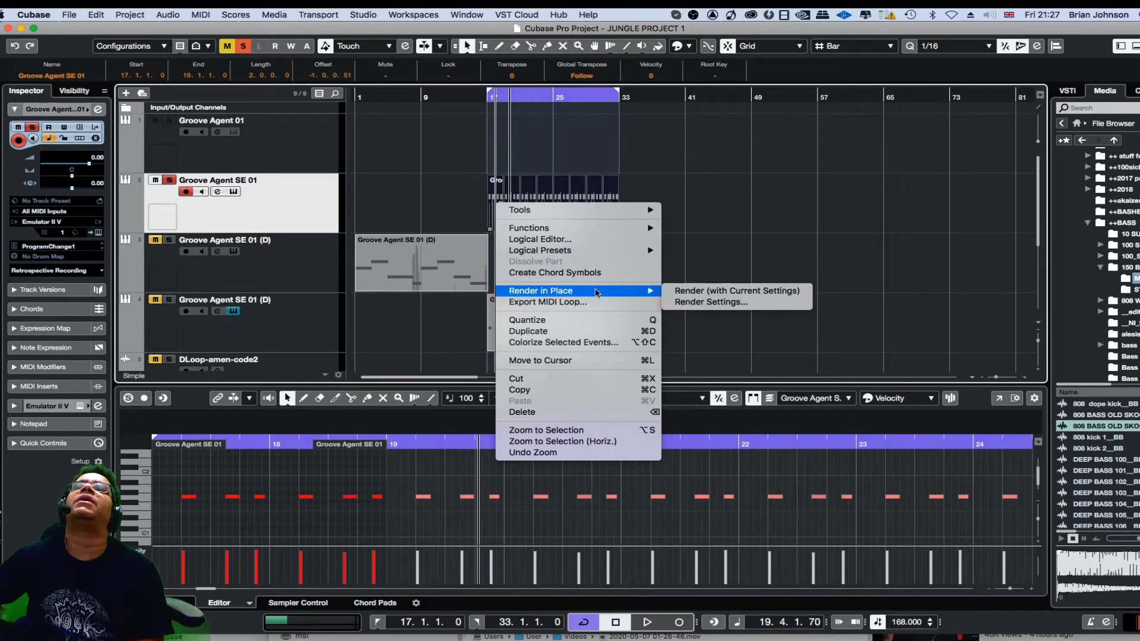
left_click(689, 292)
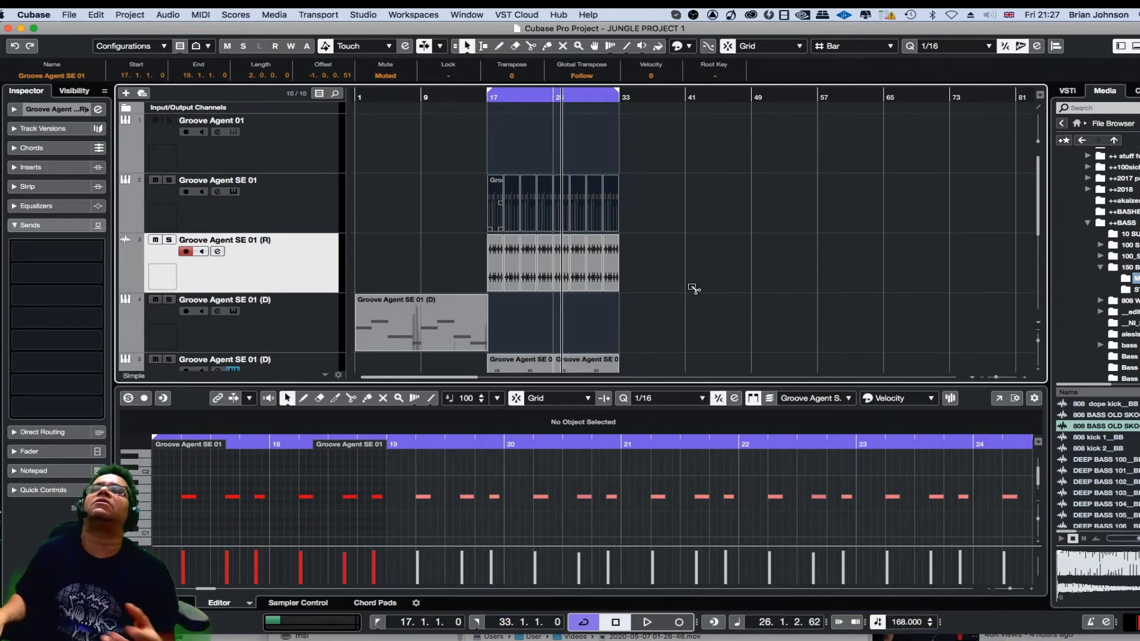
Play the arrangement with the rendered audio, then solo the Groove Agent SE 01 (R) track and play it alone.
key("space")
key("space")
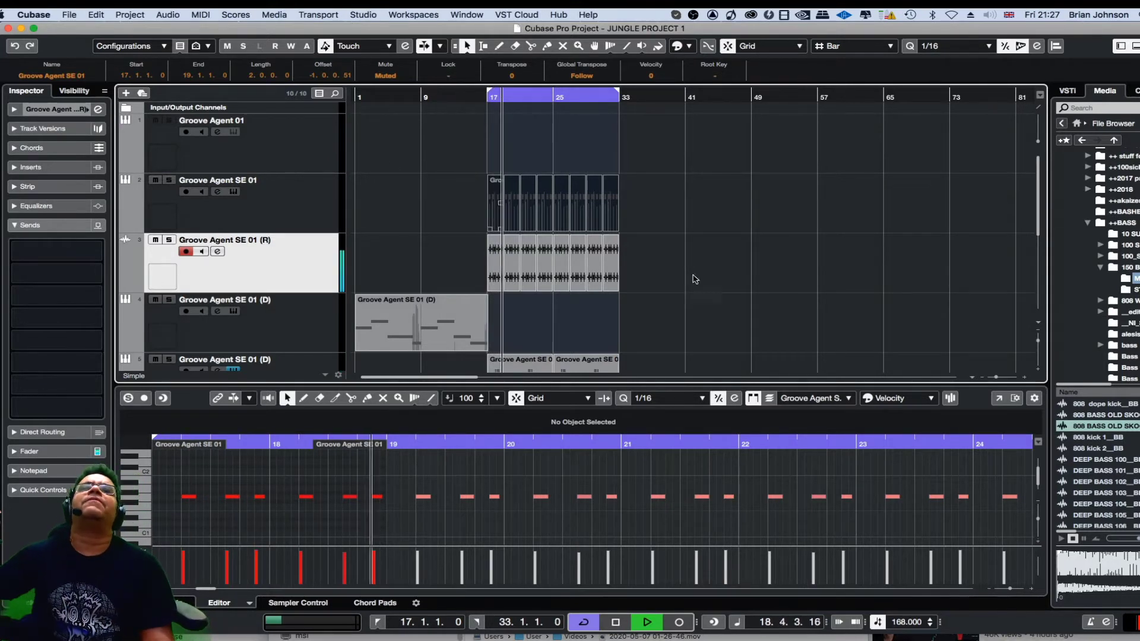
key("space")
left_click(169, 240)
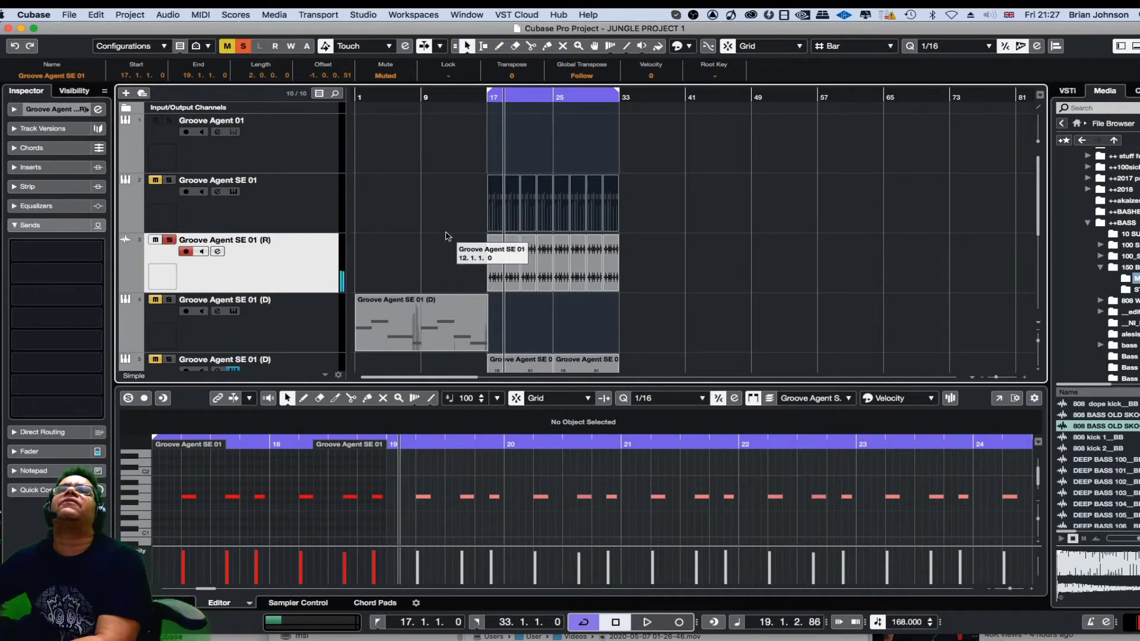
key("space")
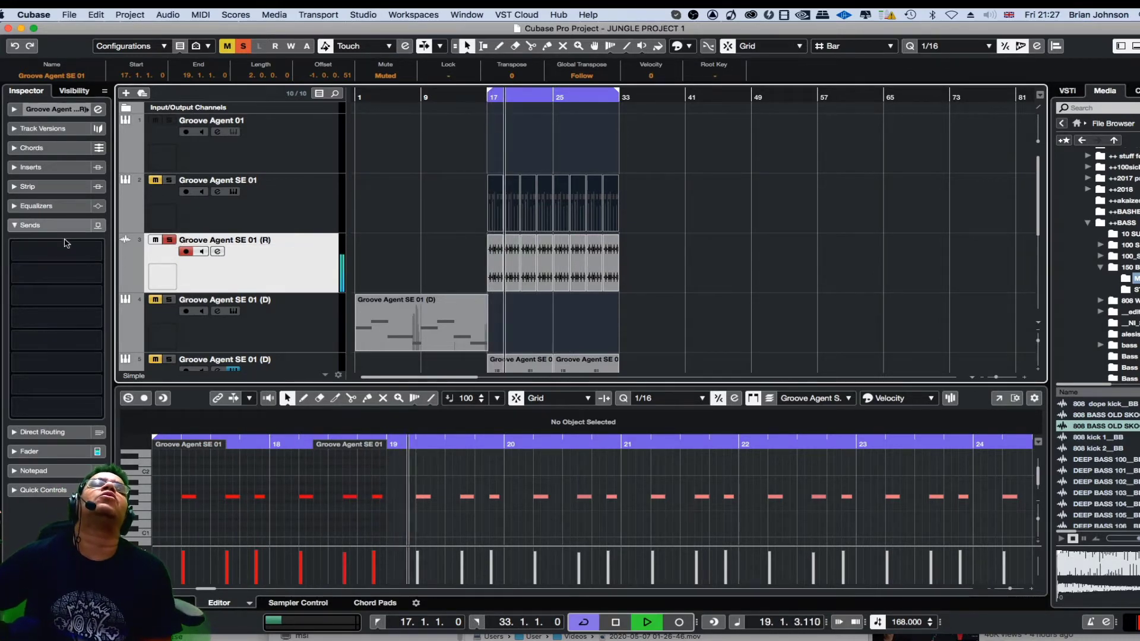
Begin adding an FX channel to the rendered track's first send, searching for "rev" and choosing REVelation as its effect.
right_click(95, 251)
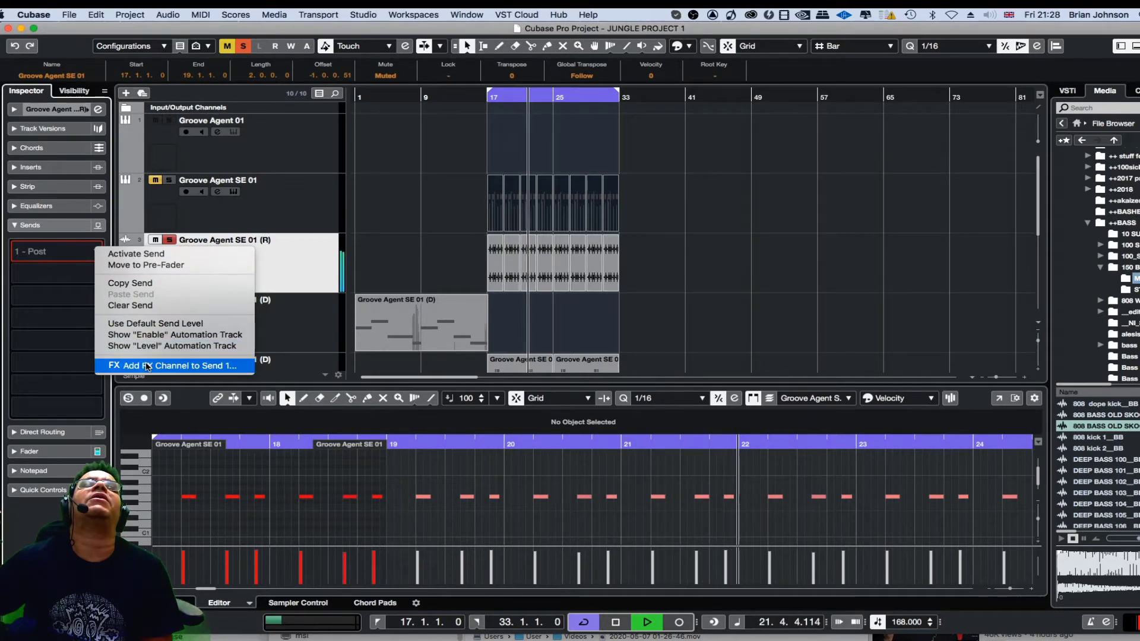
left_click(147, 366)
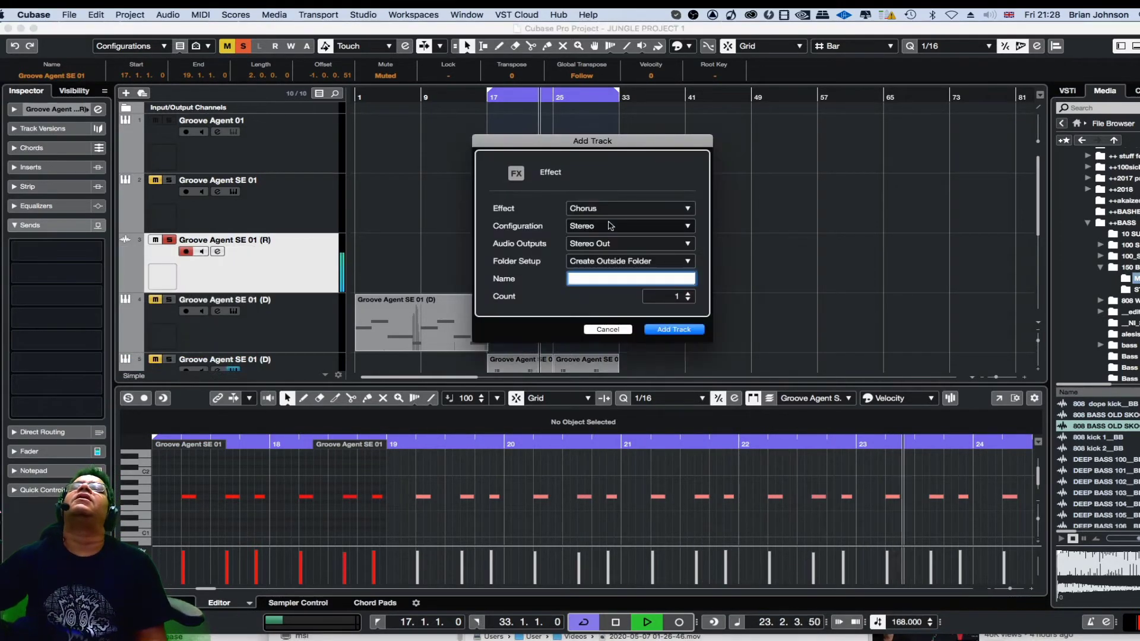
left_click(624, 209)
left_click(621, 212)
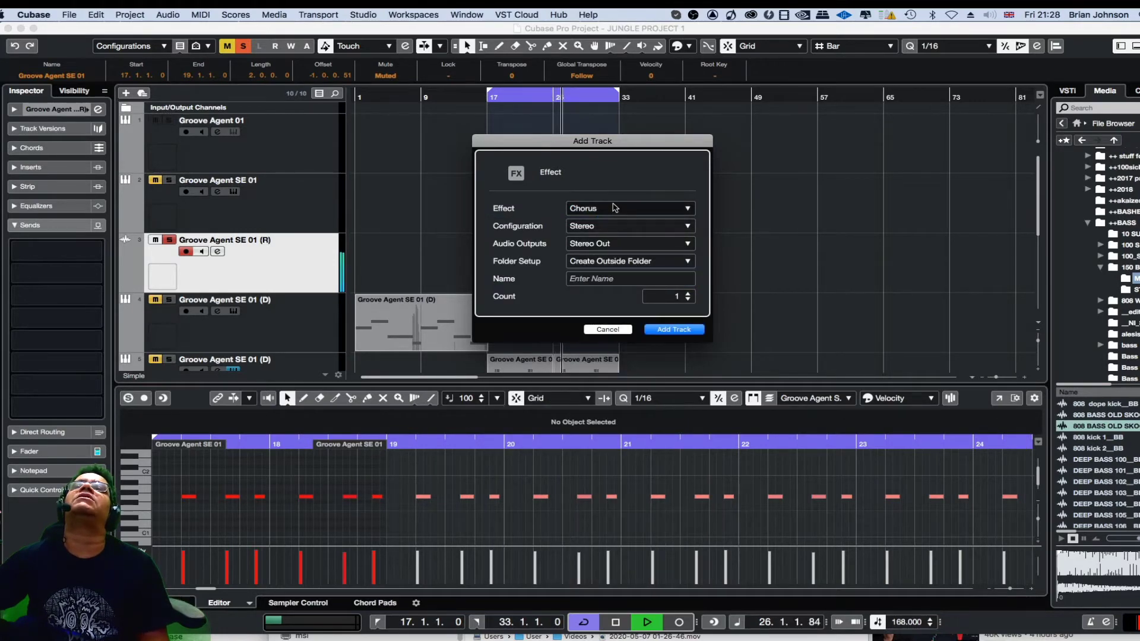
left_click(614, 209)
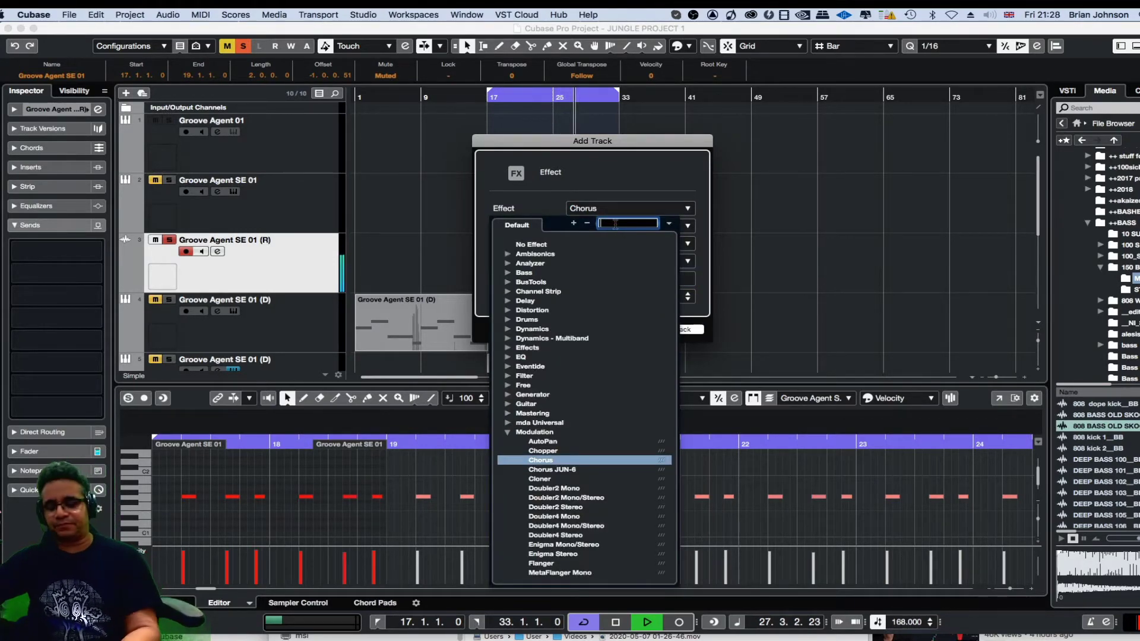
type("rev")
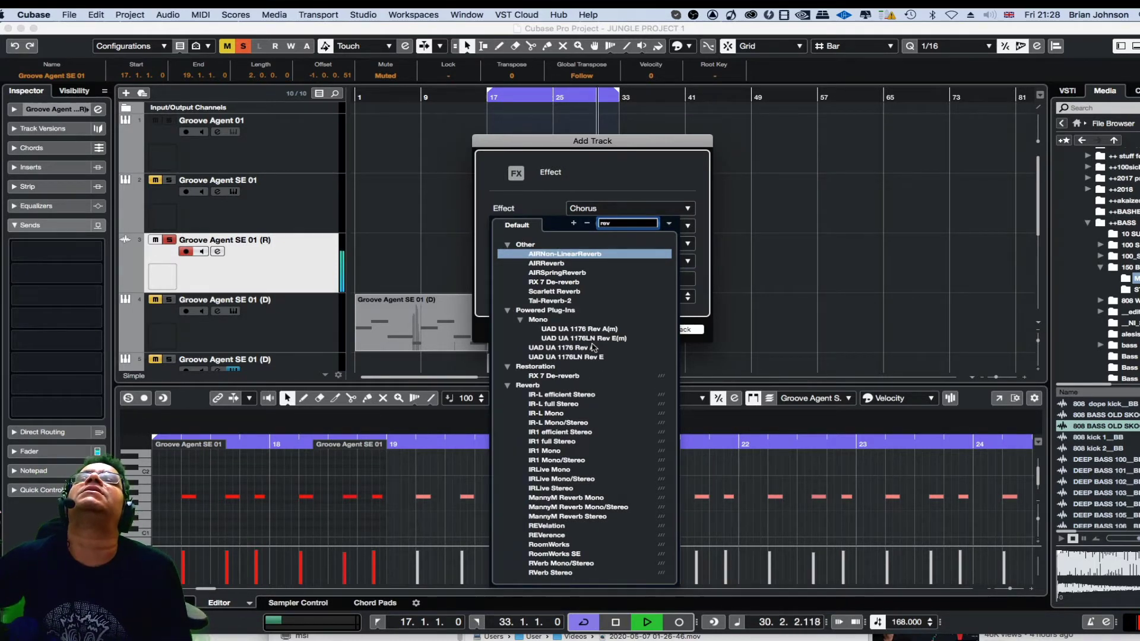
scroll(582, 380, "down", 3)
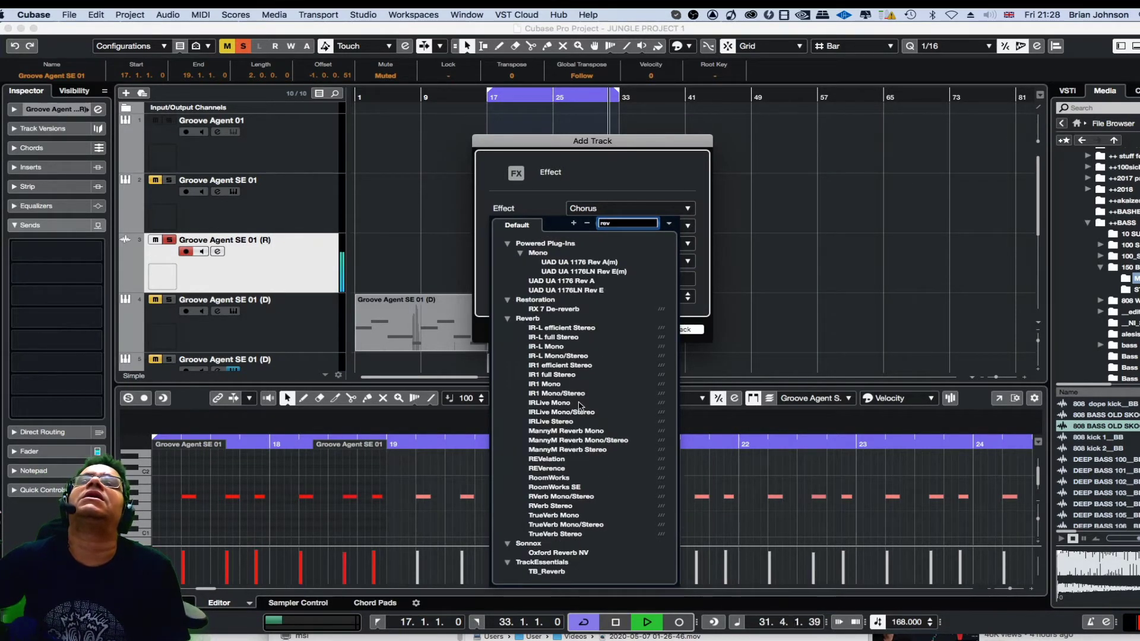
scroll(571, 567, "up", 3)
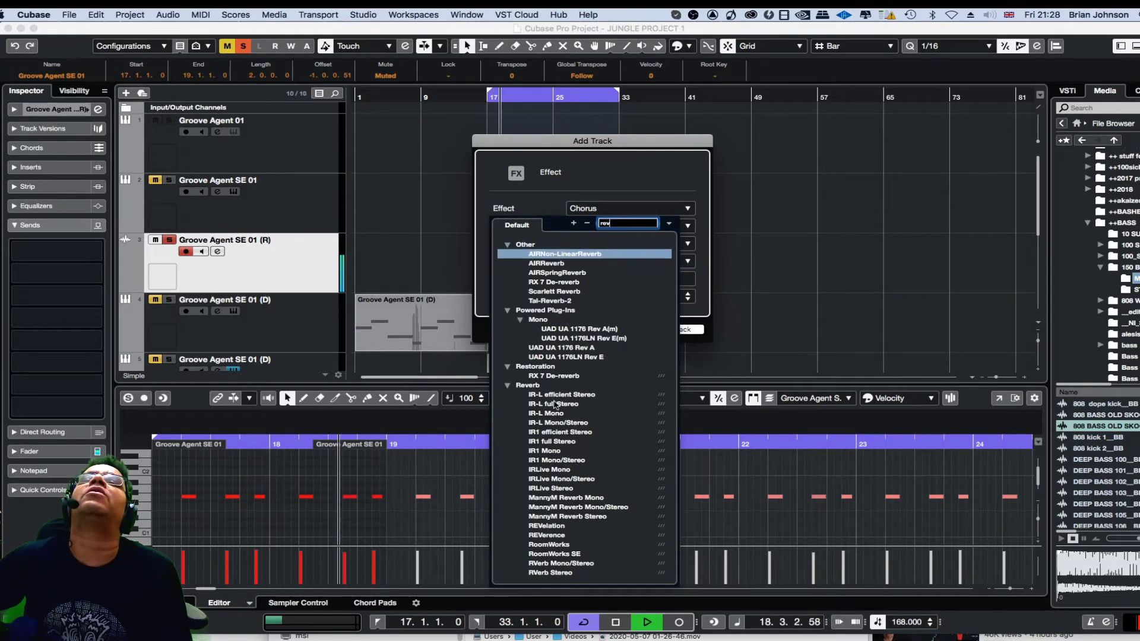
scroll(573, 425, "down", 3)
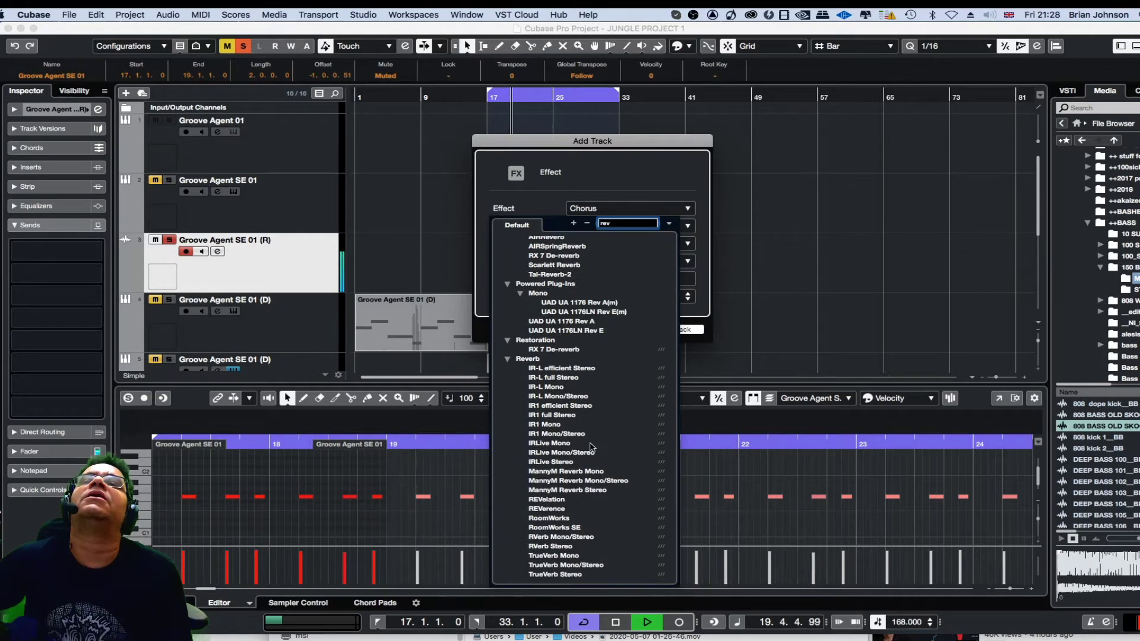
scroll(591, 447, "down", 2)
left_click(576, 462)
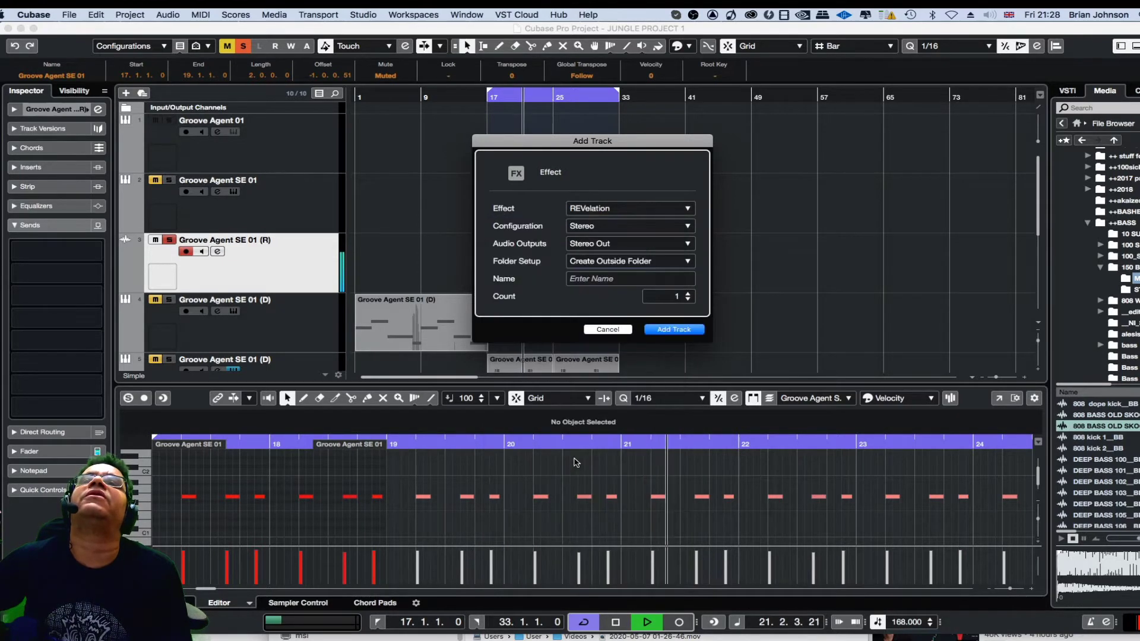
Name the new REVelation FX channel "reverb" and add it to the project.
left_click(608, 279)
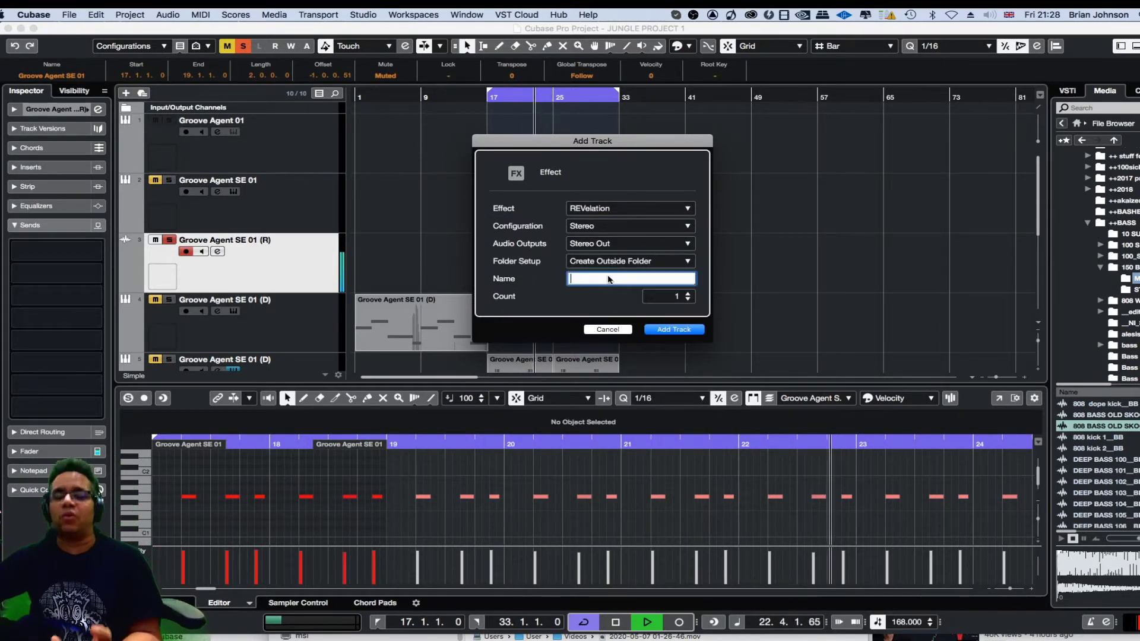
type("rever")
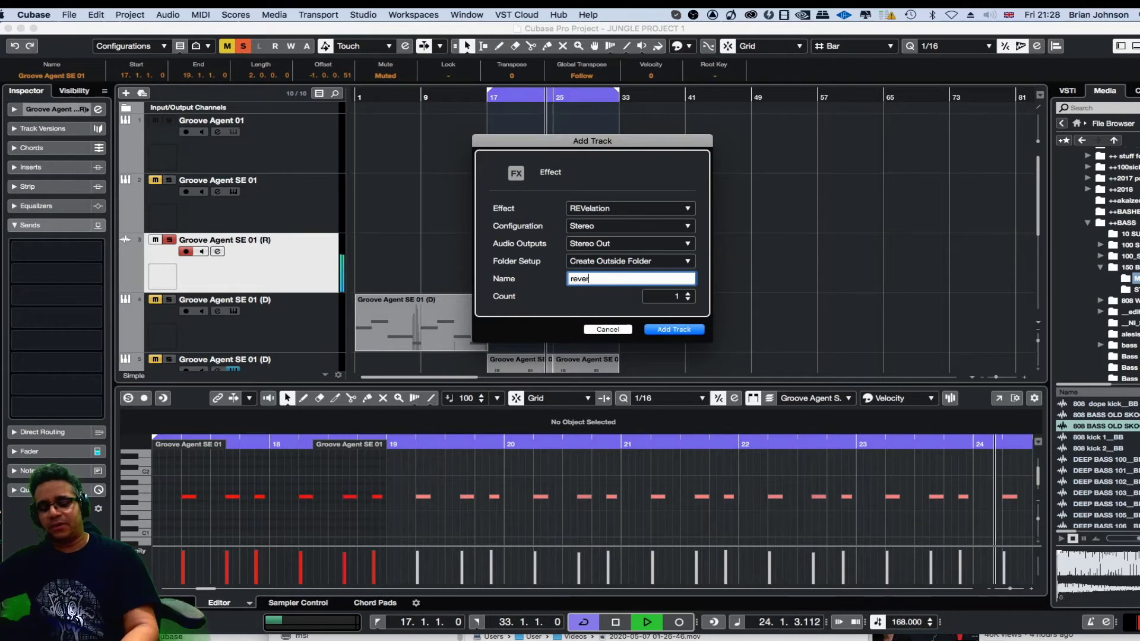
type("b")
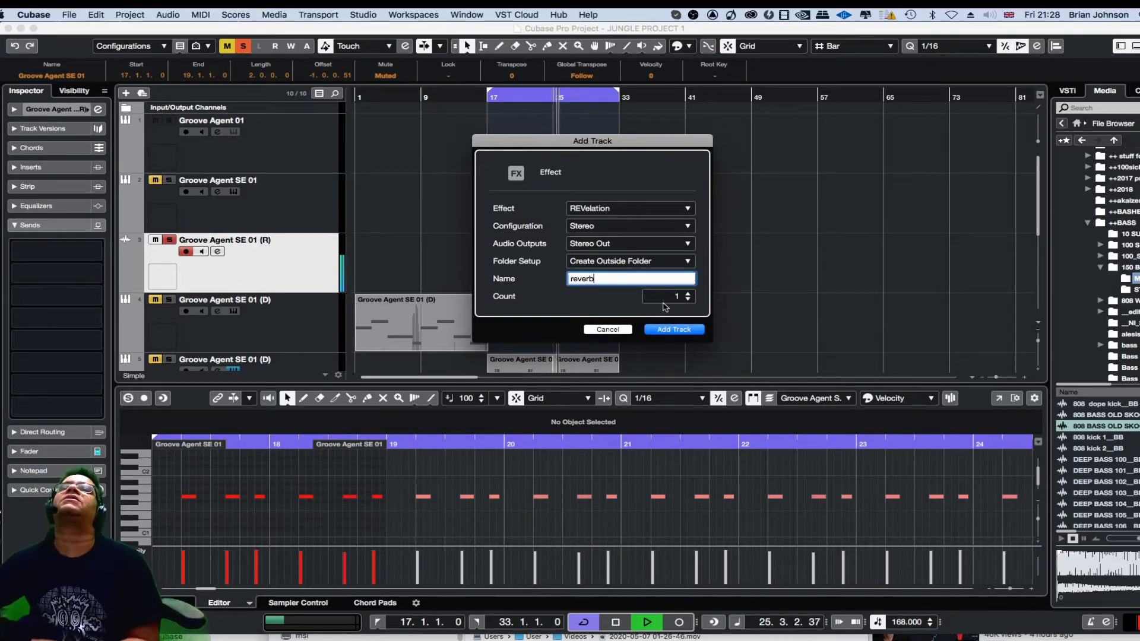
left_click(672, 330)
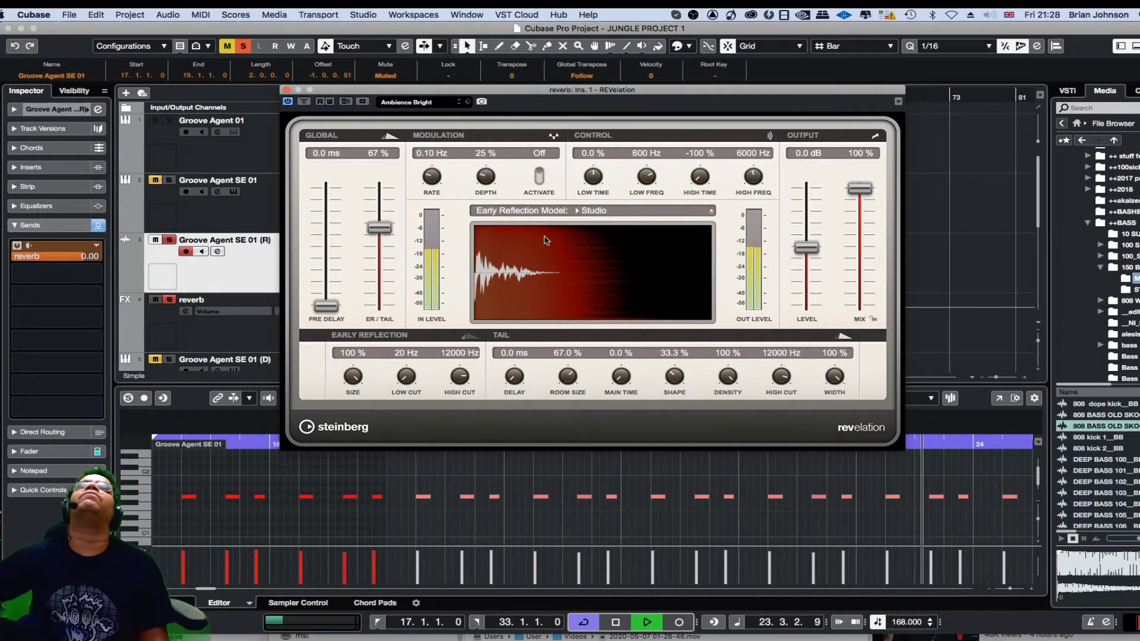
Audition the Cathedral, Chamber ERs Warm and Church Bright presets in REVelation and load Chorusing Small.
left_click(440, 103)
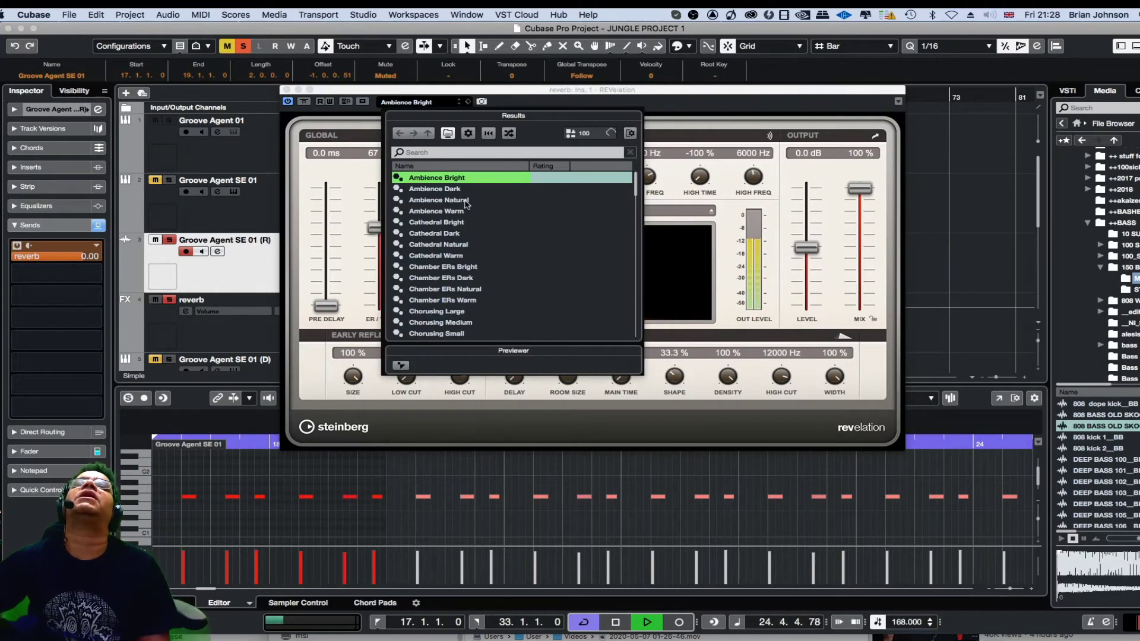
left_click(469, 234)
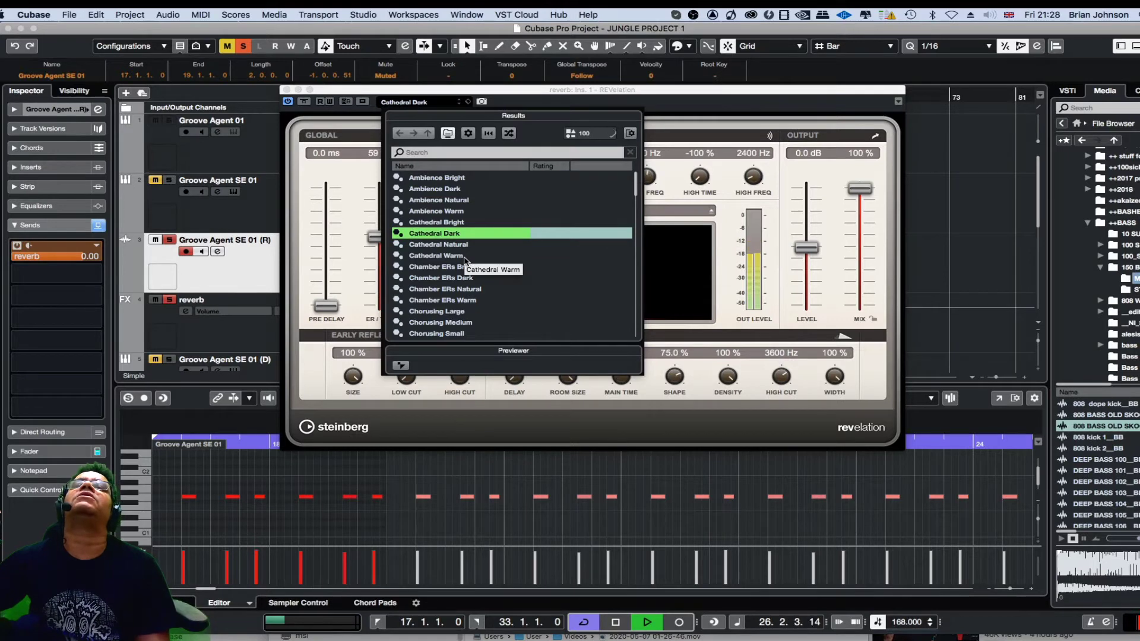
left_click(465, 257)
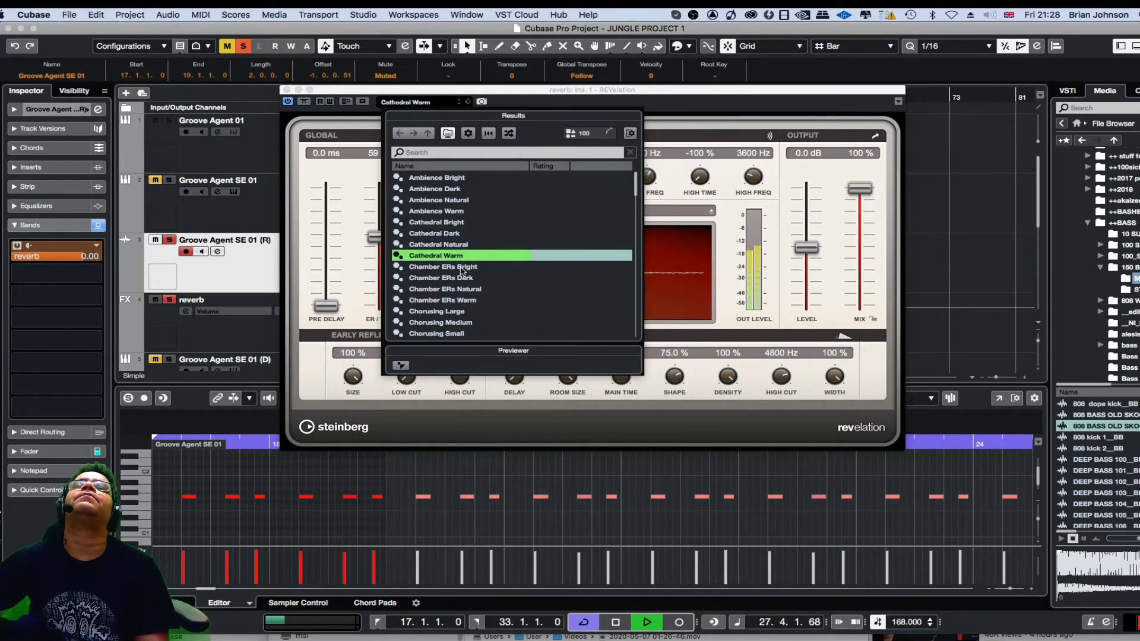
scroll(462, 291, "down", 1)
left_click(462, 279)
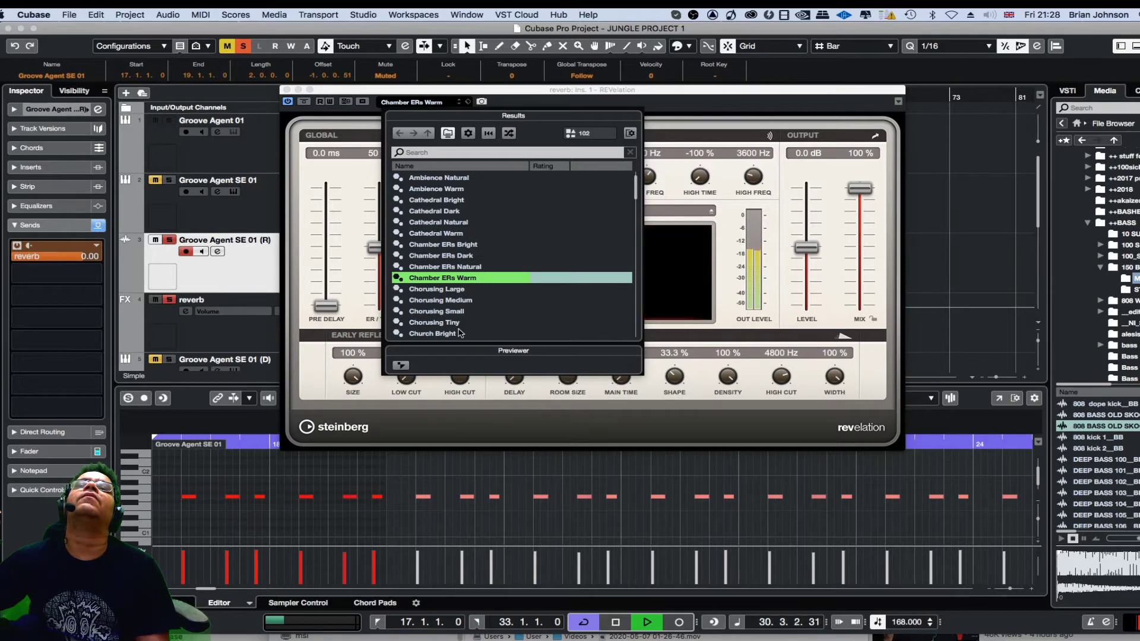
left_click(461, 333)
scroll(475, 291, "down", 2)
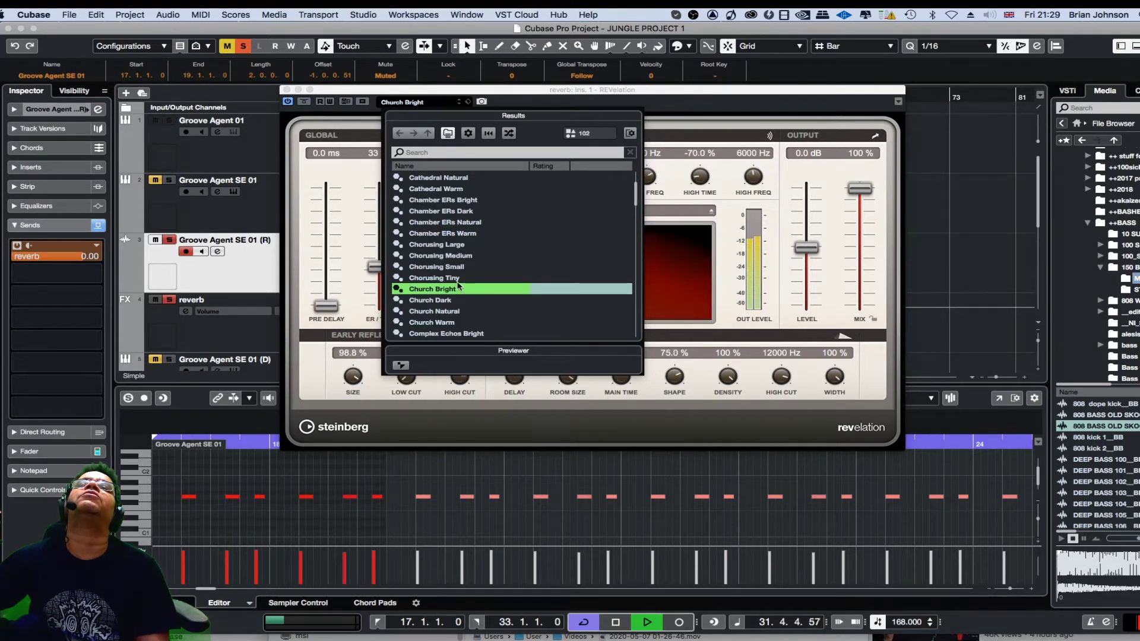
left_click(457, 268)
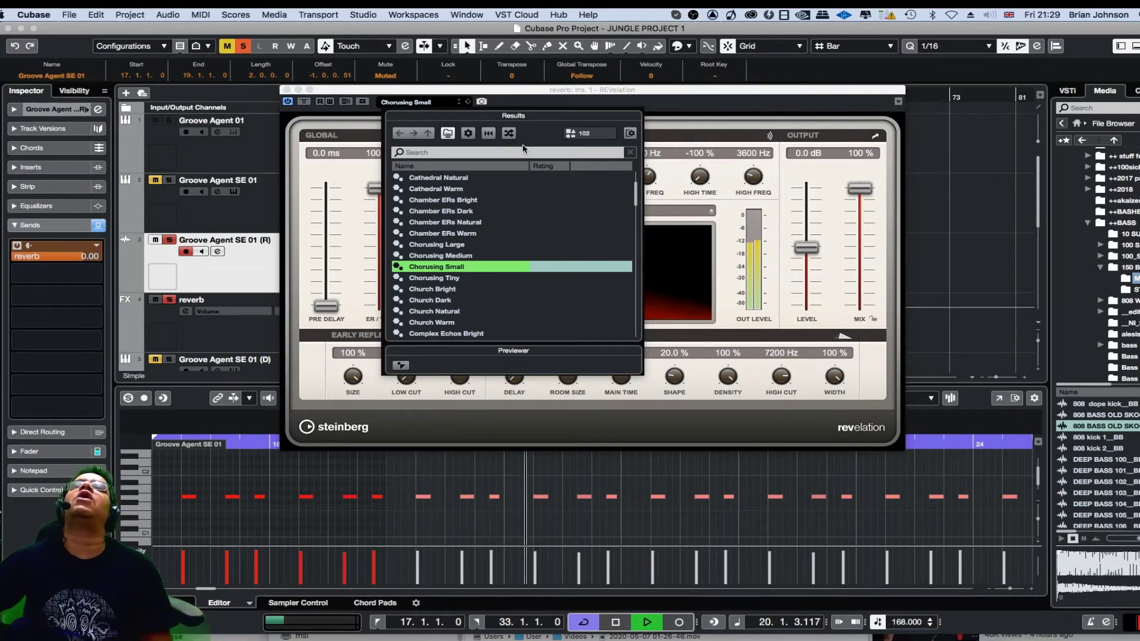
left_click(742, 112)
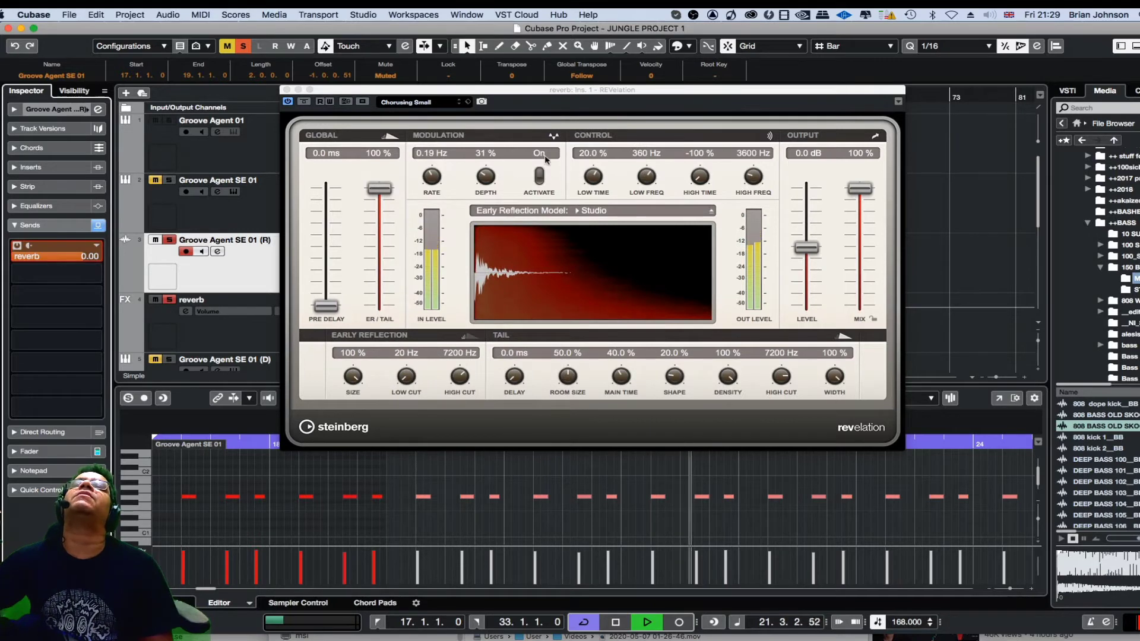
Set REVelation's low time to -100 %, close the plug-in and unsolo the rendered Groove Agent SE 01 (R) track.
left_click_drag(592, 176, 582, 274)
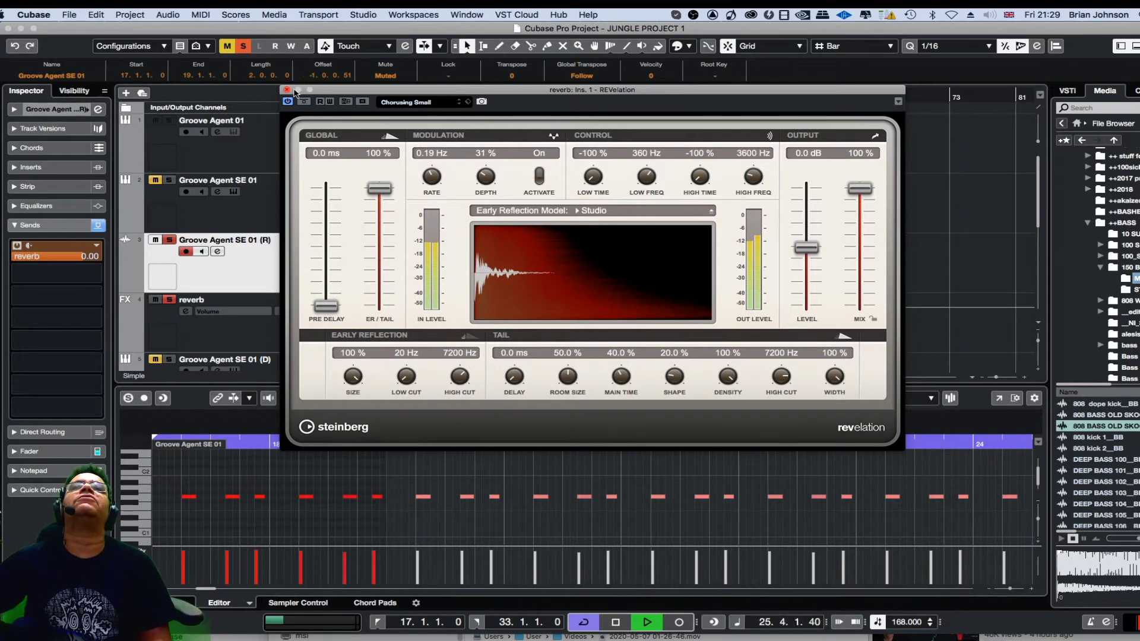
left_click(287, 90)
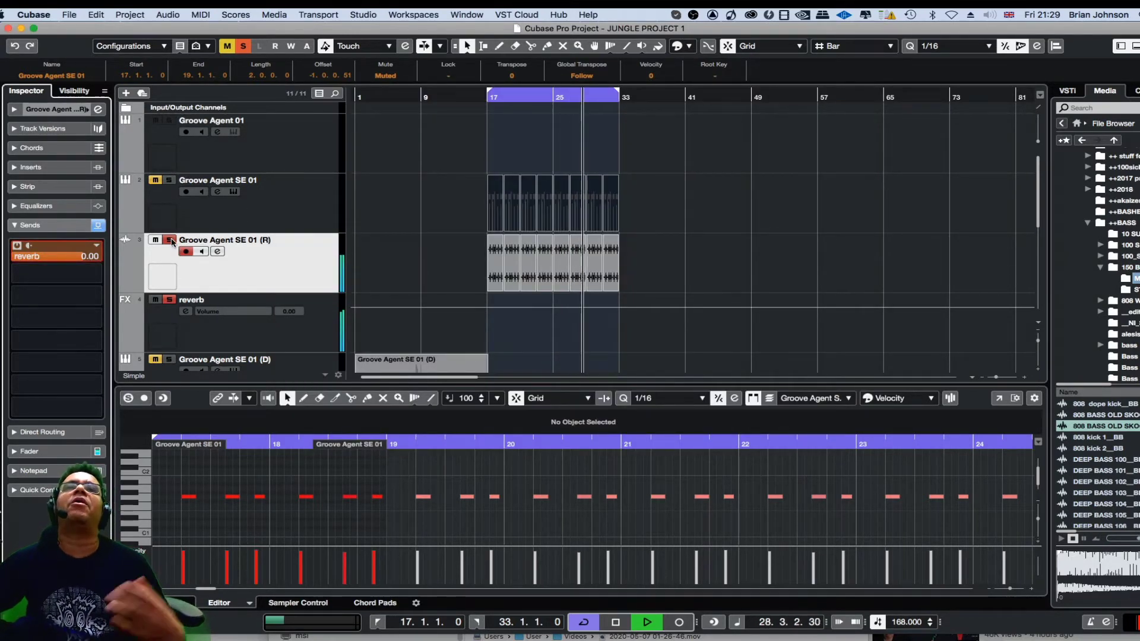
left_click(171, 239)
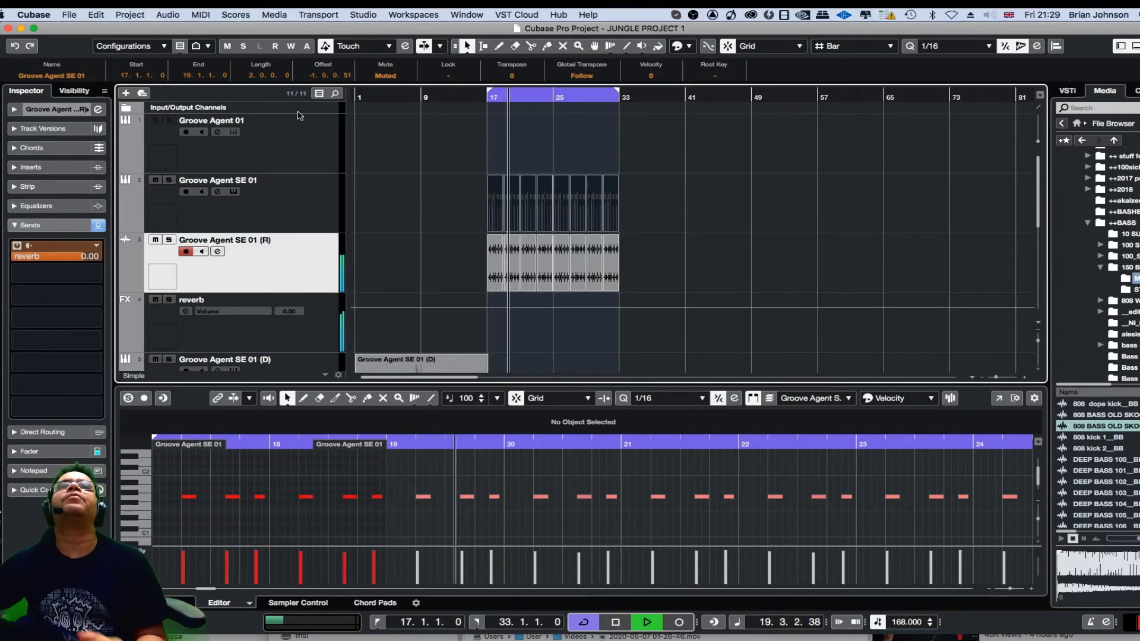
Save the project, and stop playback with the original and rendered Groove Agent SE 01 clips selected in bars 17 to 33.
left_click(69, 14)
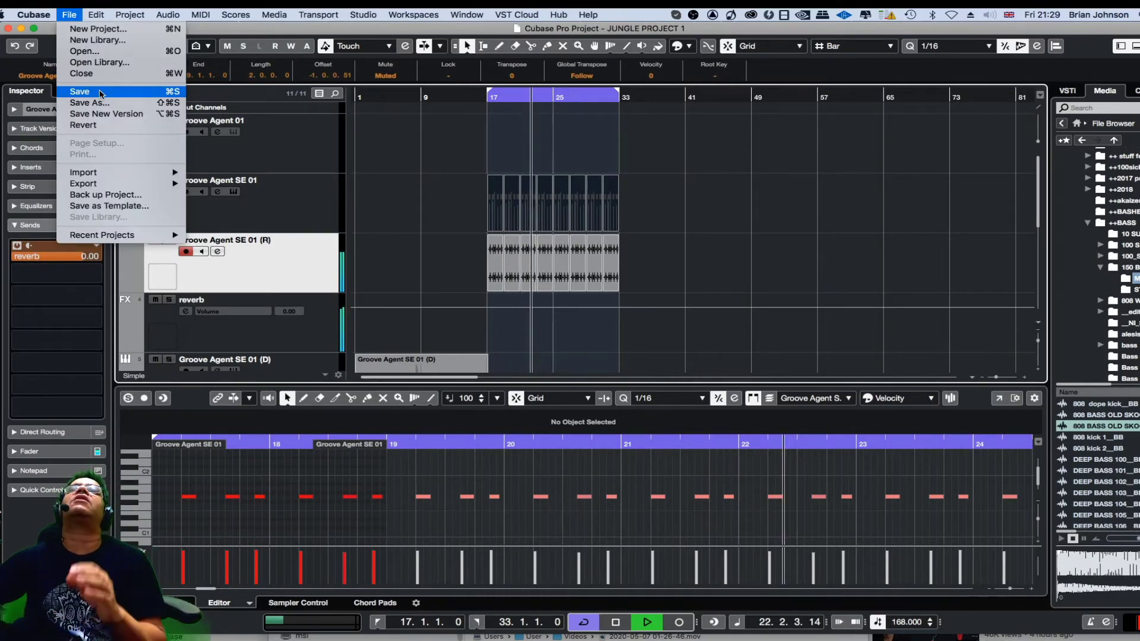
left_click(101, 94)
left_click_drag(661, 192, 485, 278)
key("space")
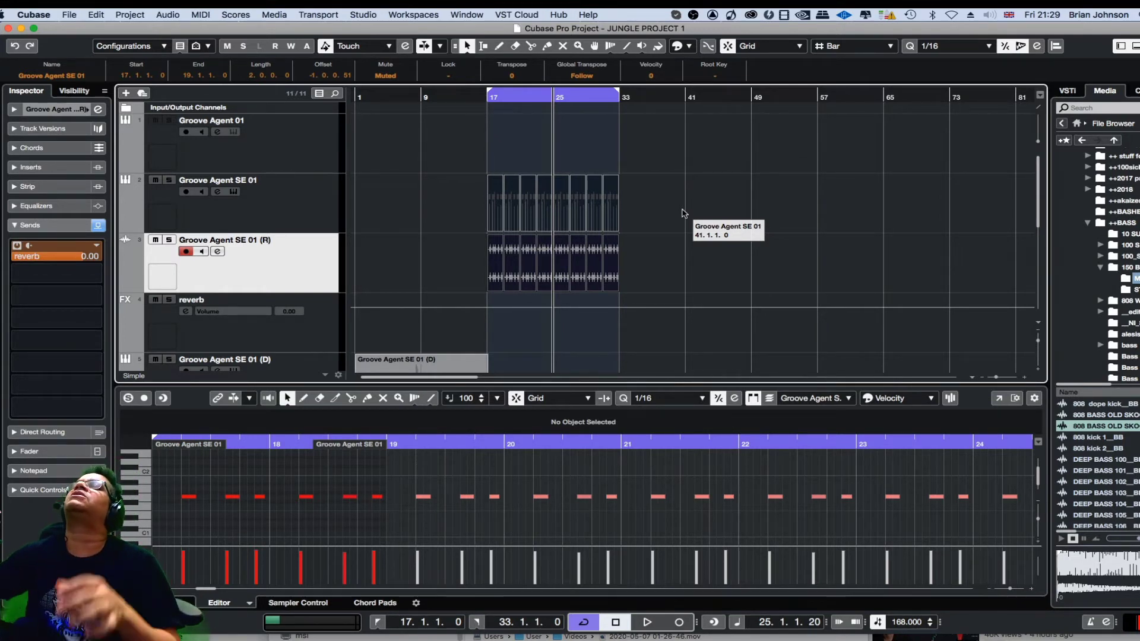
Show the VST instrument rack and identify which instruments the tracks use, ending on the Groove Agent SE 01 track.
scroll(748, 177, "down", 5)
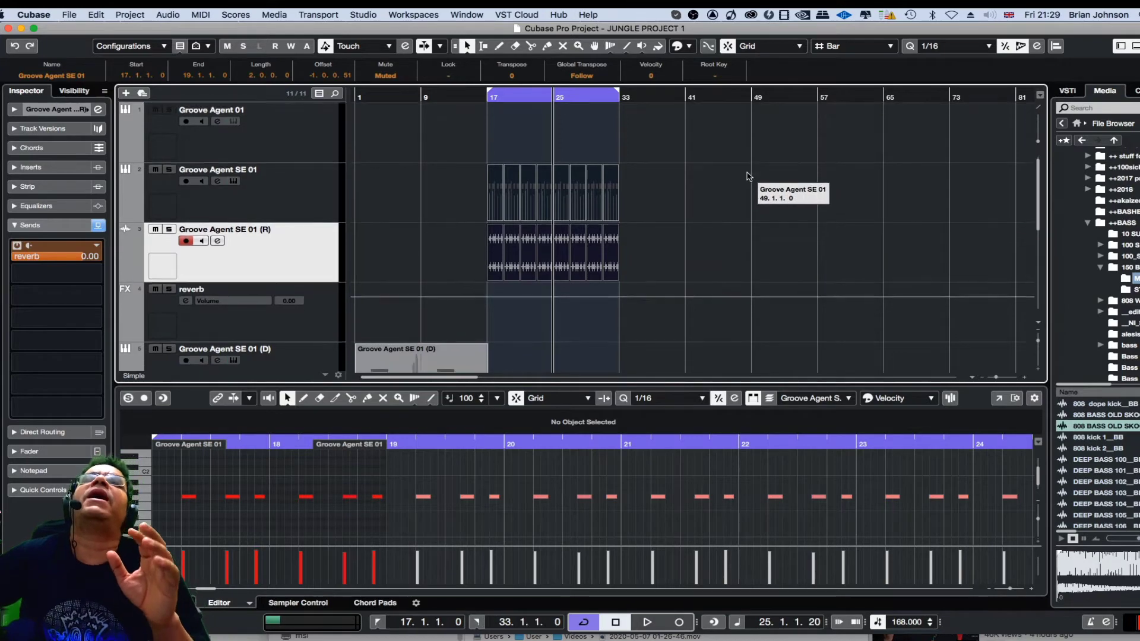
scroll(748, 177, "up", 1)
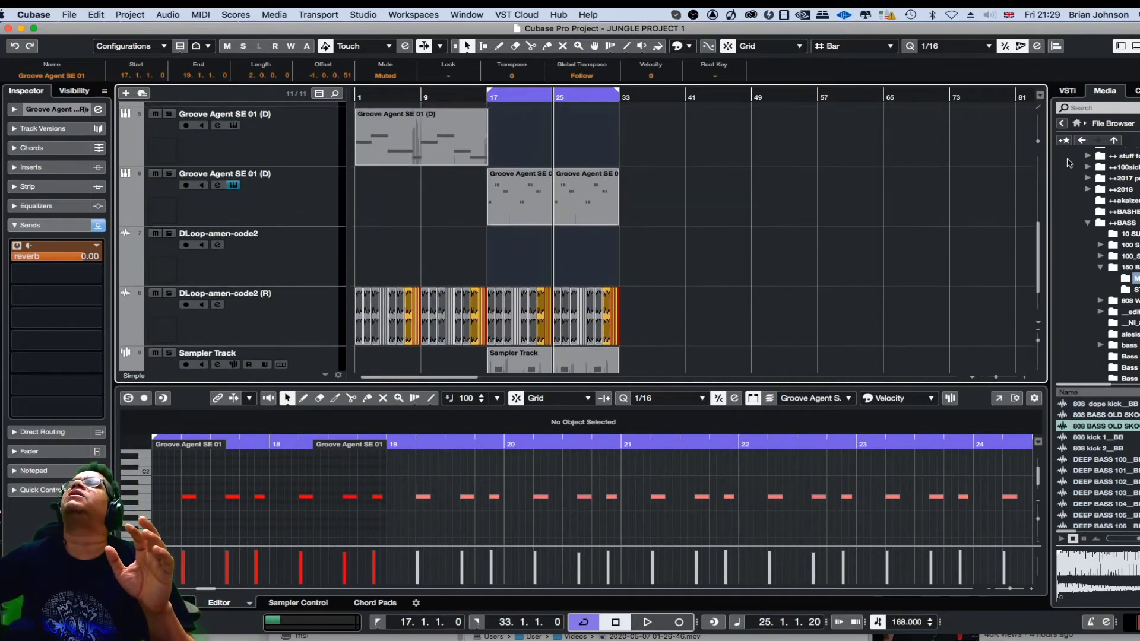
left_click(1067, 90)
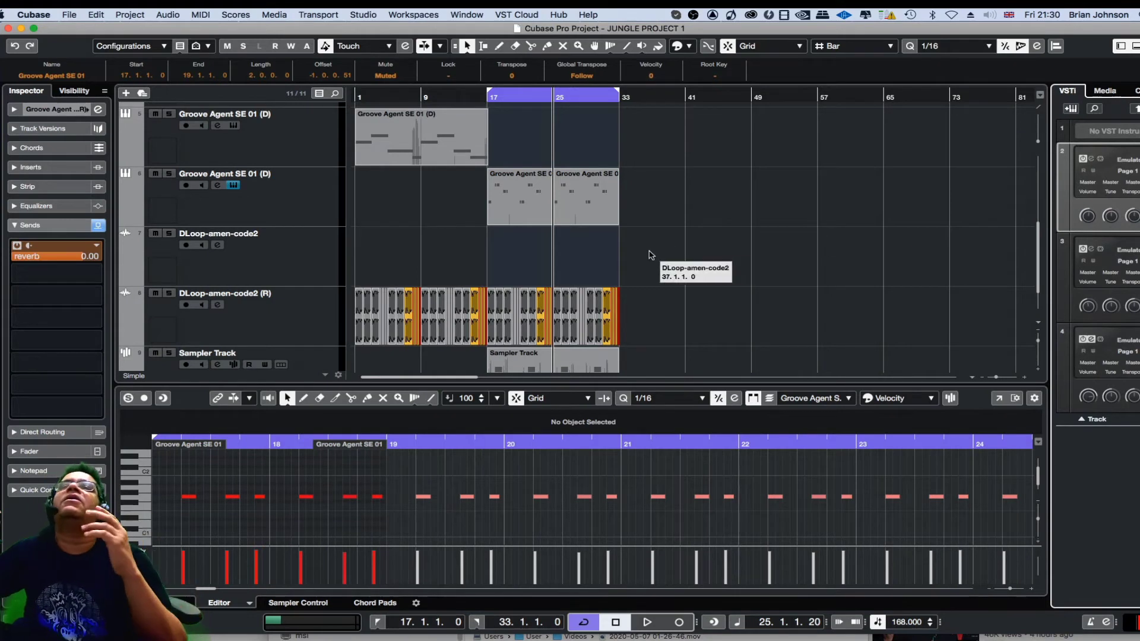
left_click(267, 208)
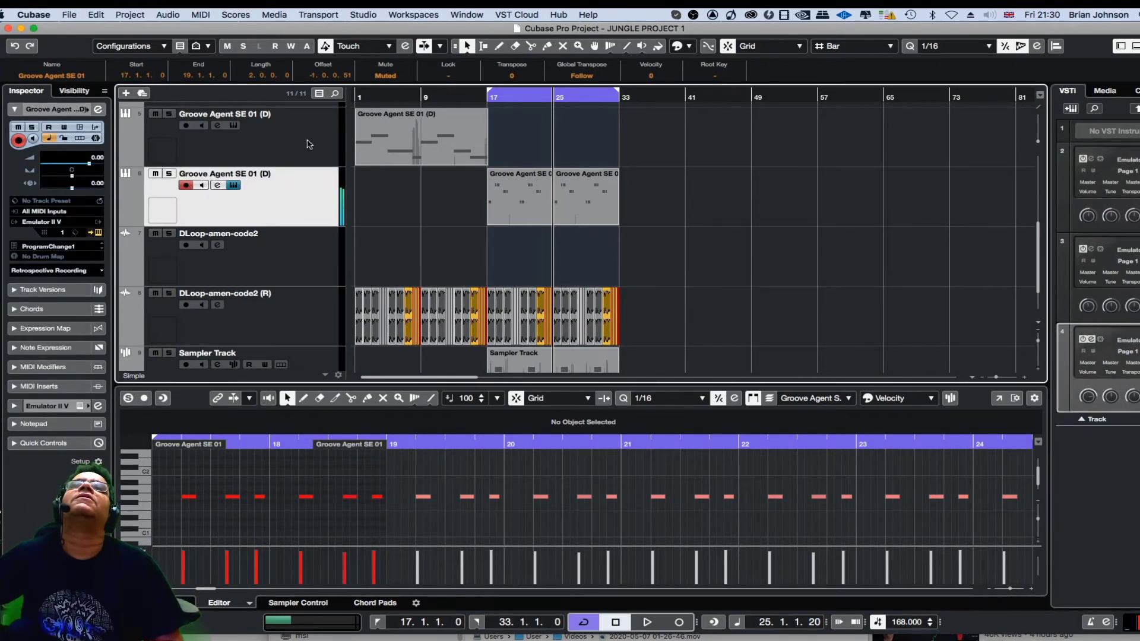
left_click(308, 143)
left_click(282, 271)
scroll(309, 198, "up", 4)
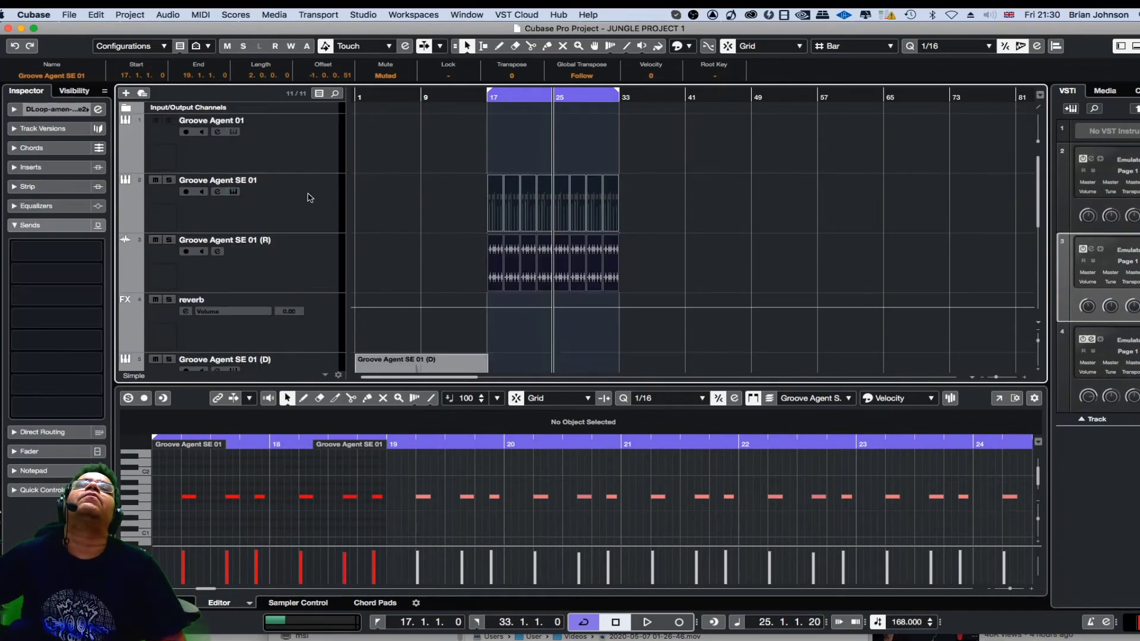
left_click(295, 204)
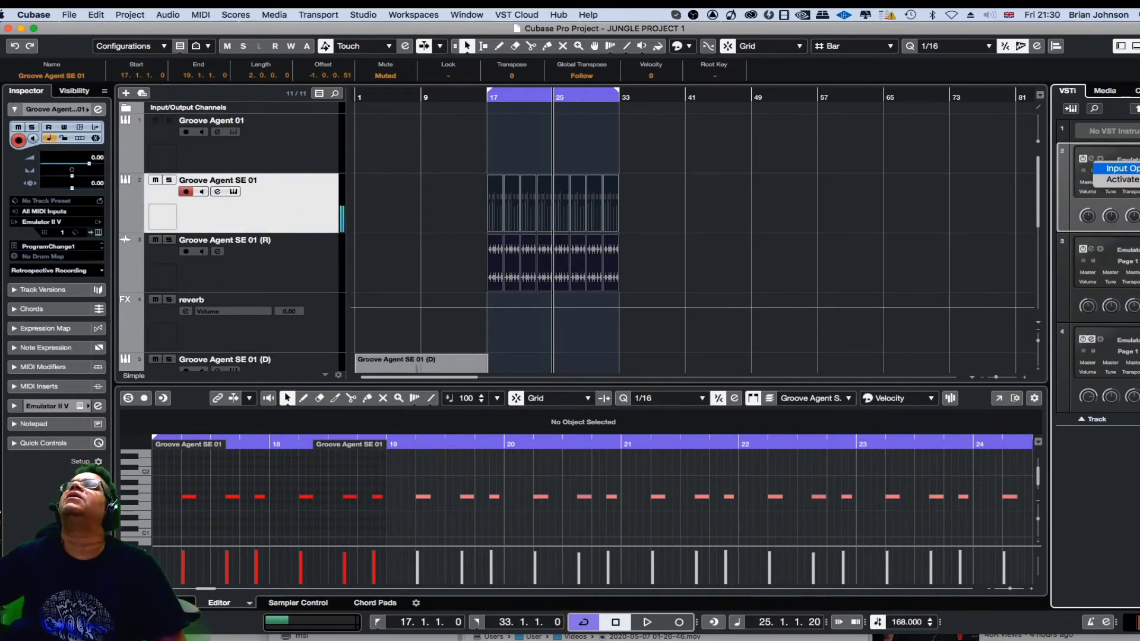
Open the Emulator II V instrument of the Groove Agent SE 01 track and show its preset browser.
left_click(1132, 160)
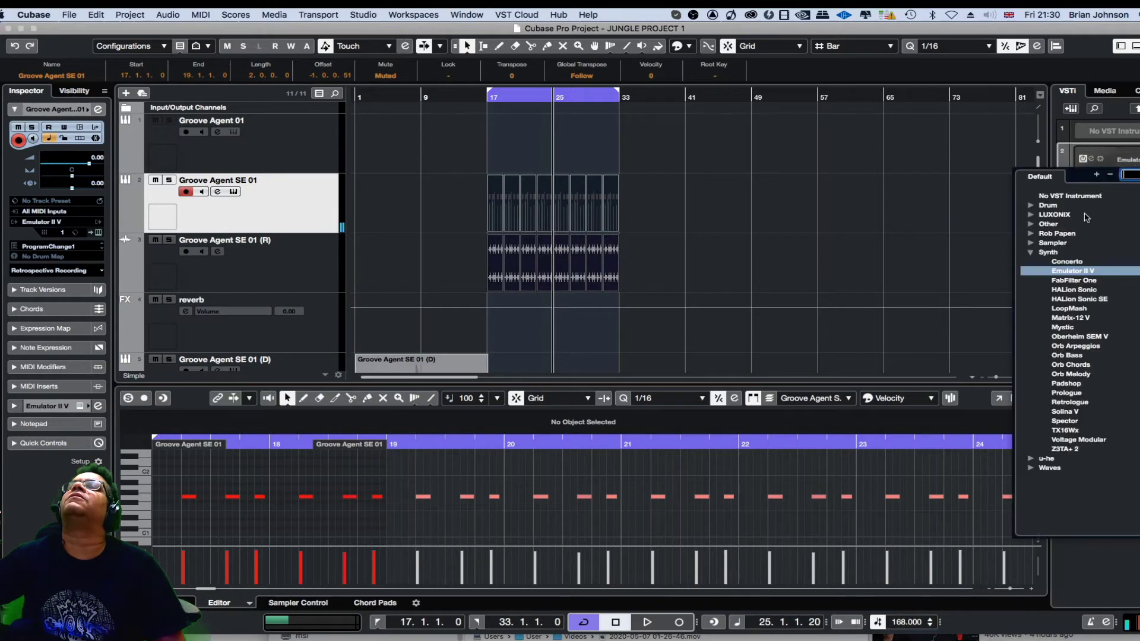
left_click(1108, 153)
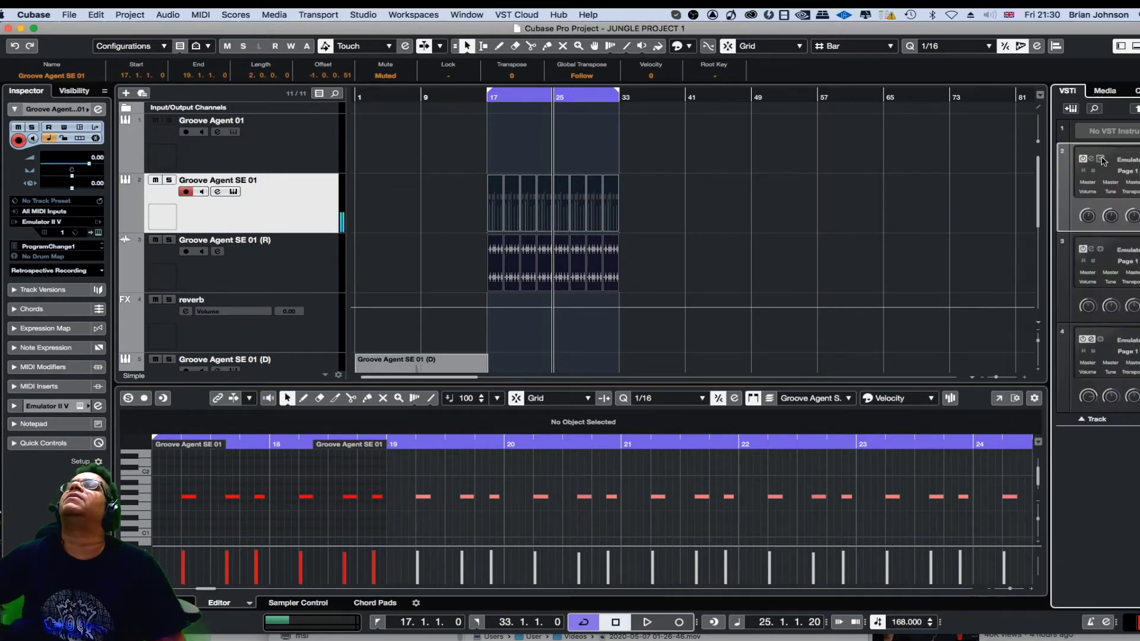
left_click(1091, 159)
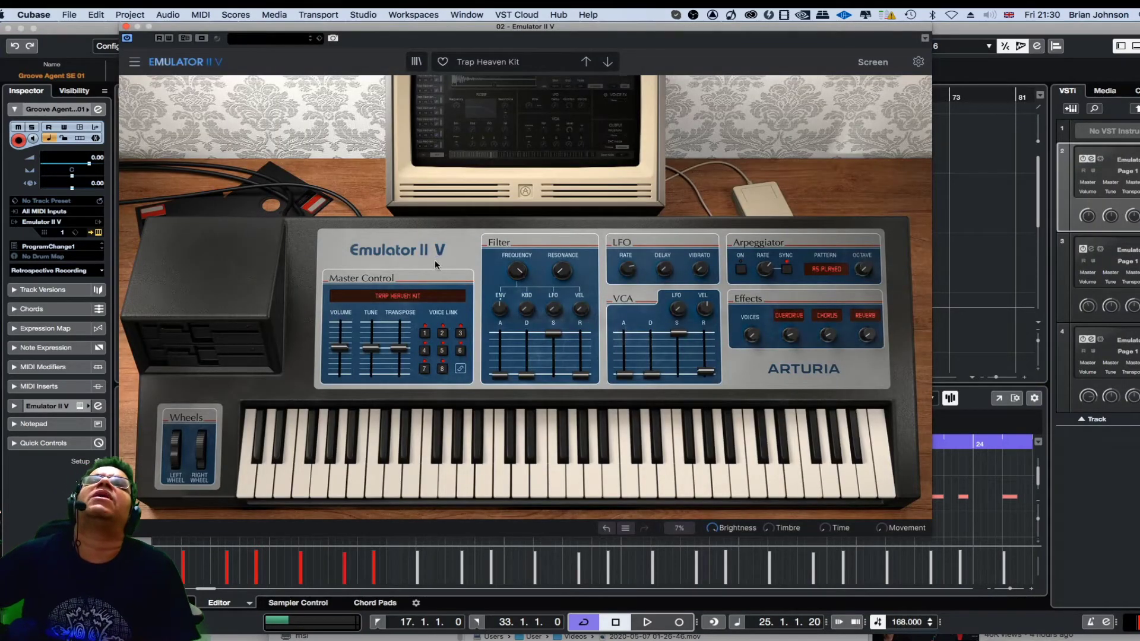
left_click(390, 299)
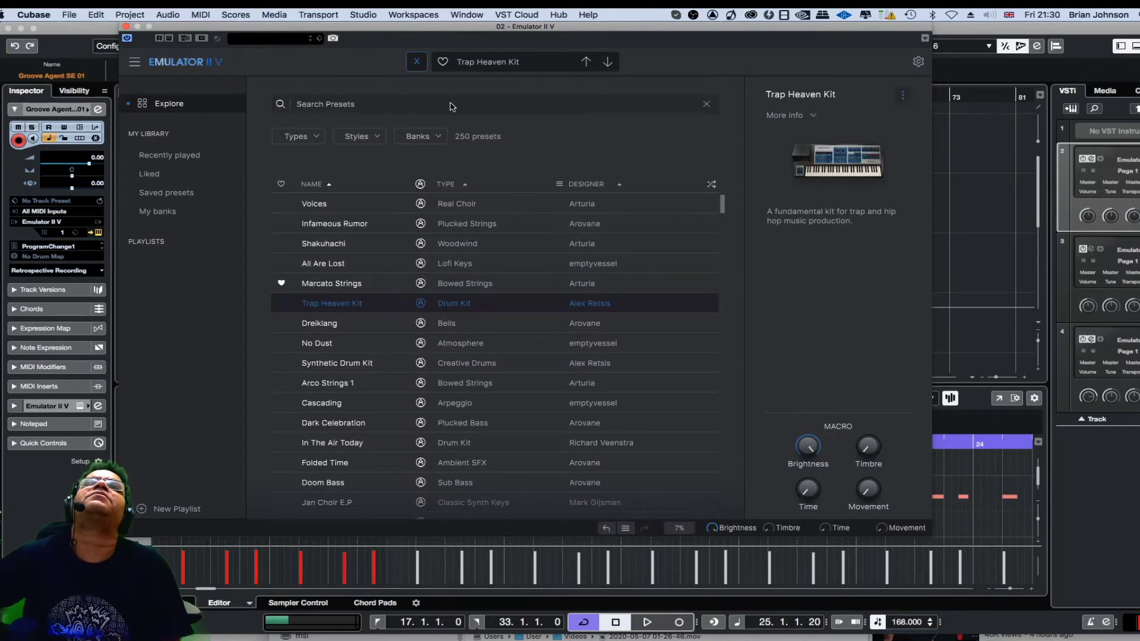
Audition Emulator II V presets from Dreiklang through Folded Time to Glitch FX Kit, liking Dreams Stab and Glitch FX Kit.
left_click(608, 63)
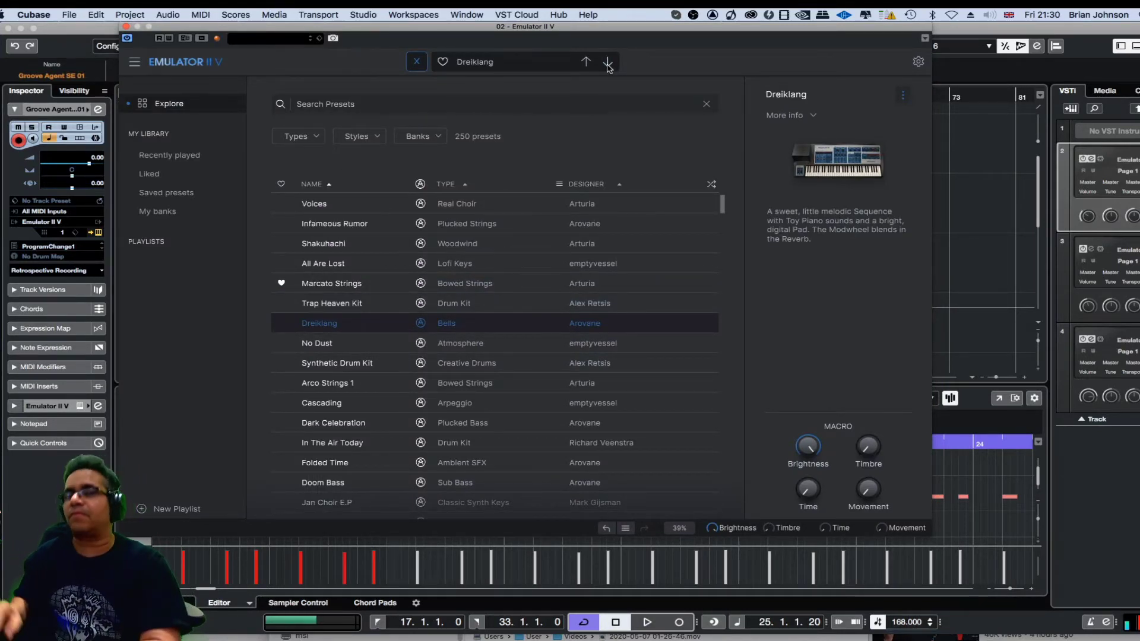
left_click(609, 63)
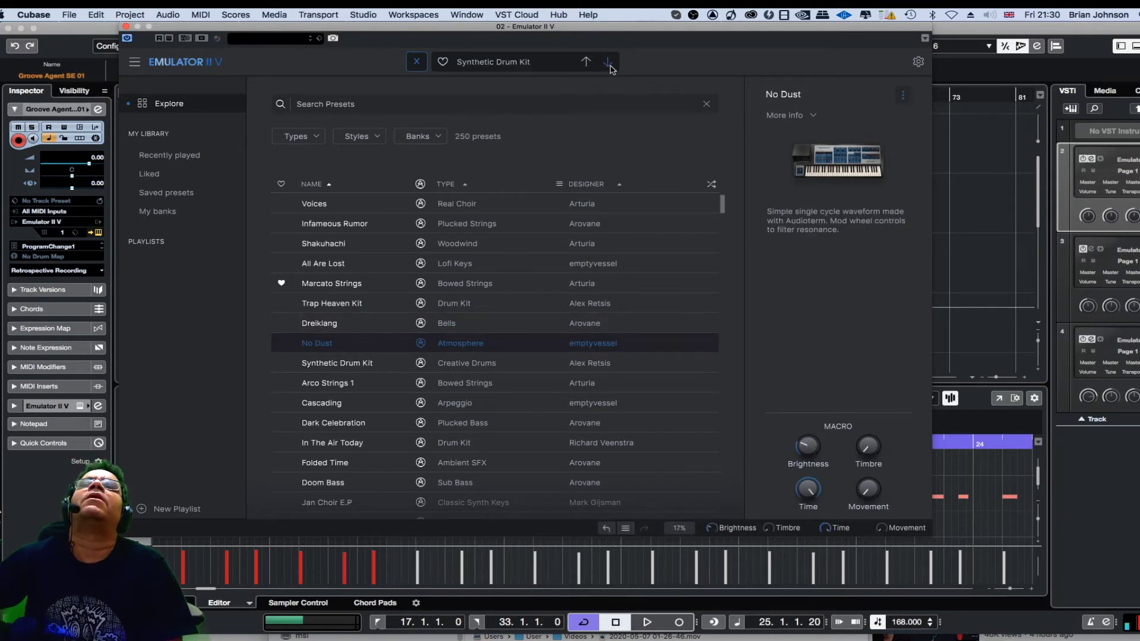
left_click(609, 63)
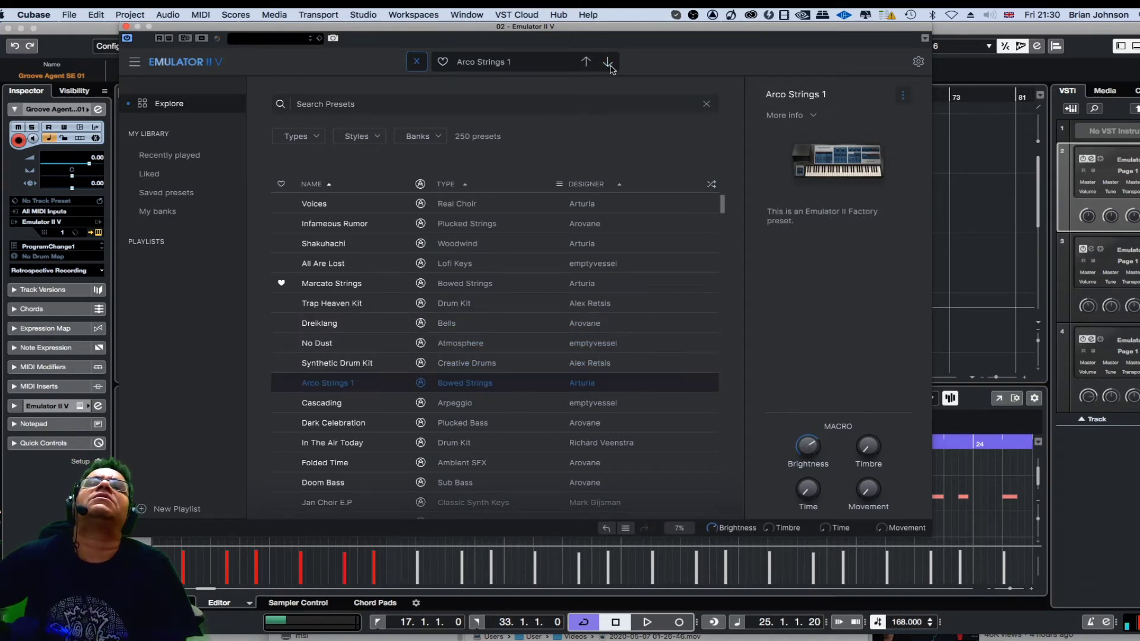
left_click(609, 63)
left_click(609, 63)
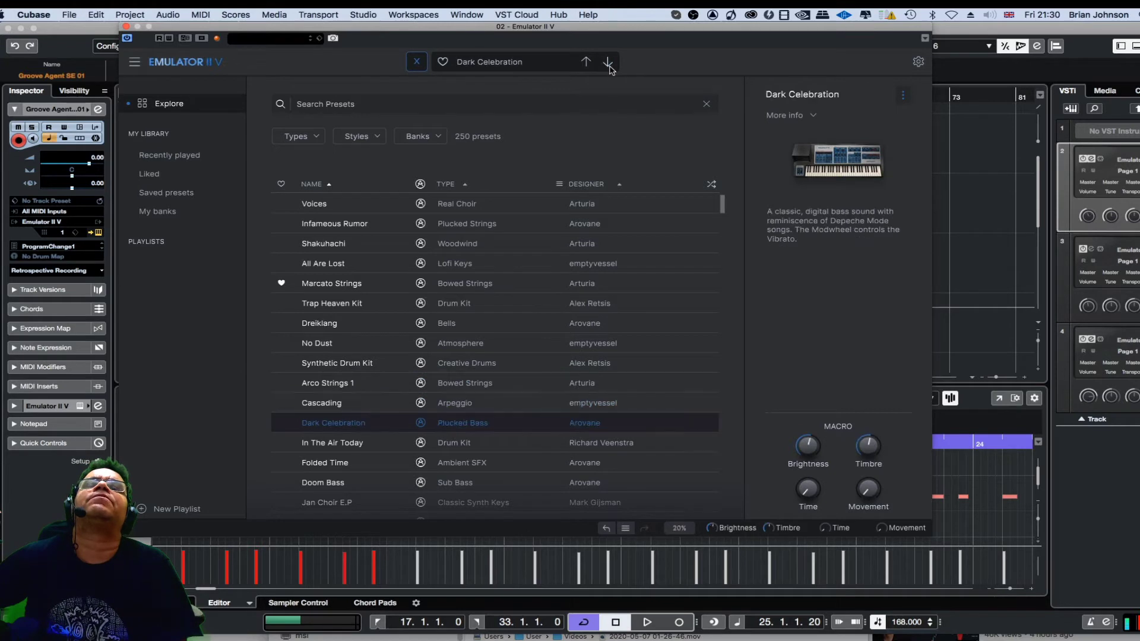
left_click(608, 63)
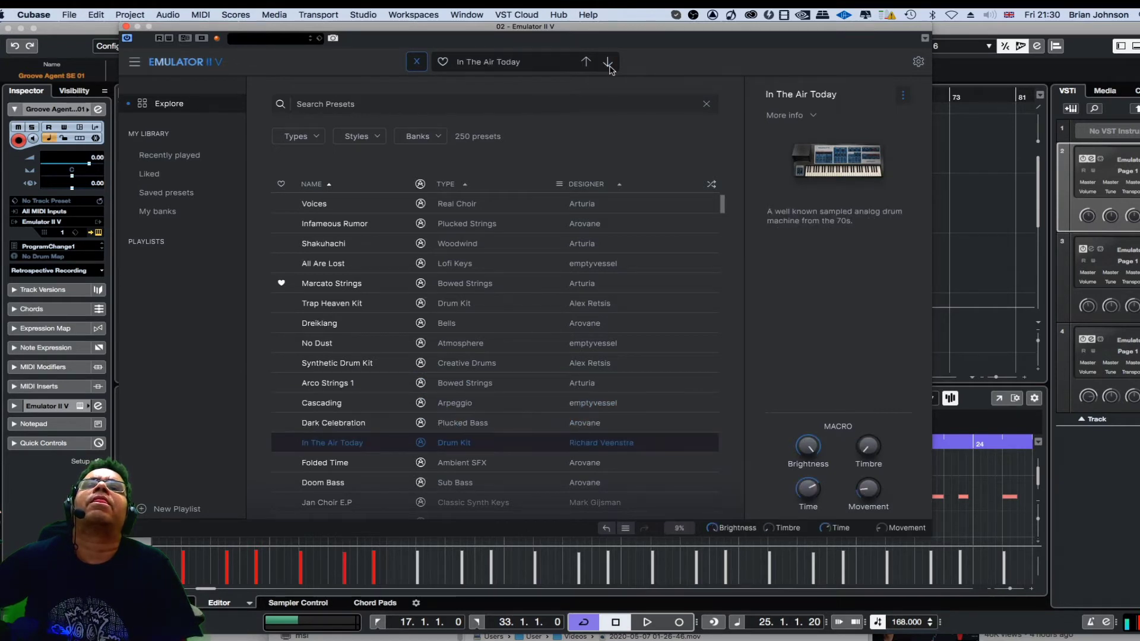
left_click(609, 63)
scroll(580, 352, "down", 3)
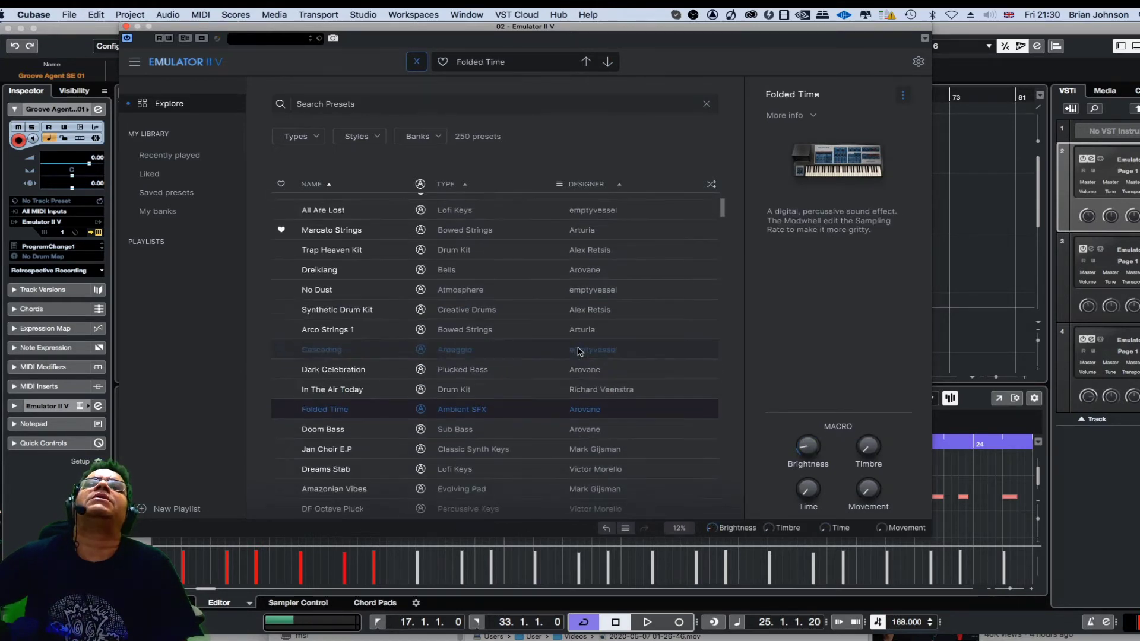
scroll(579, 352, "down", 5)
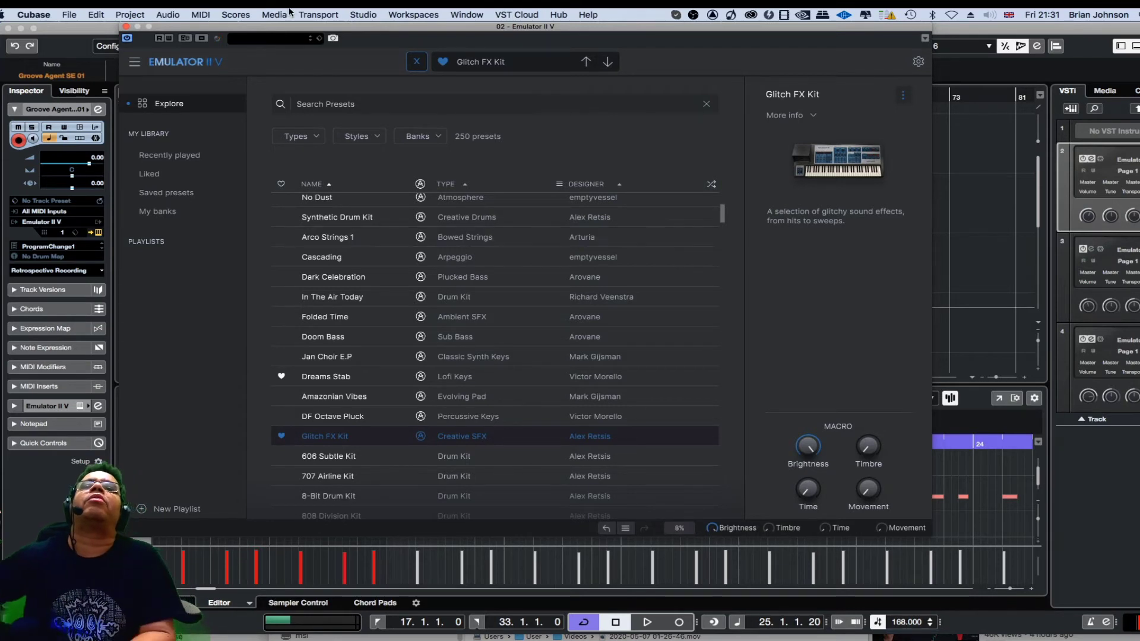
Audition the 606 Subtle Kit, 707 Airline Kit, 8-Bit Drum Kit, 808 Division Kit and 909 Territory Kit presets.
scroll(382, 420, "down", 3)
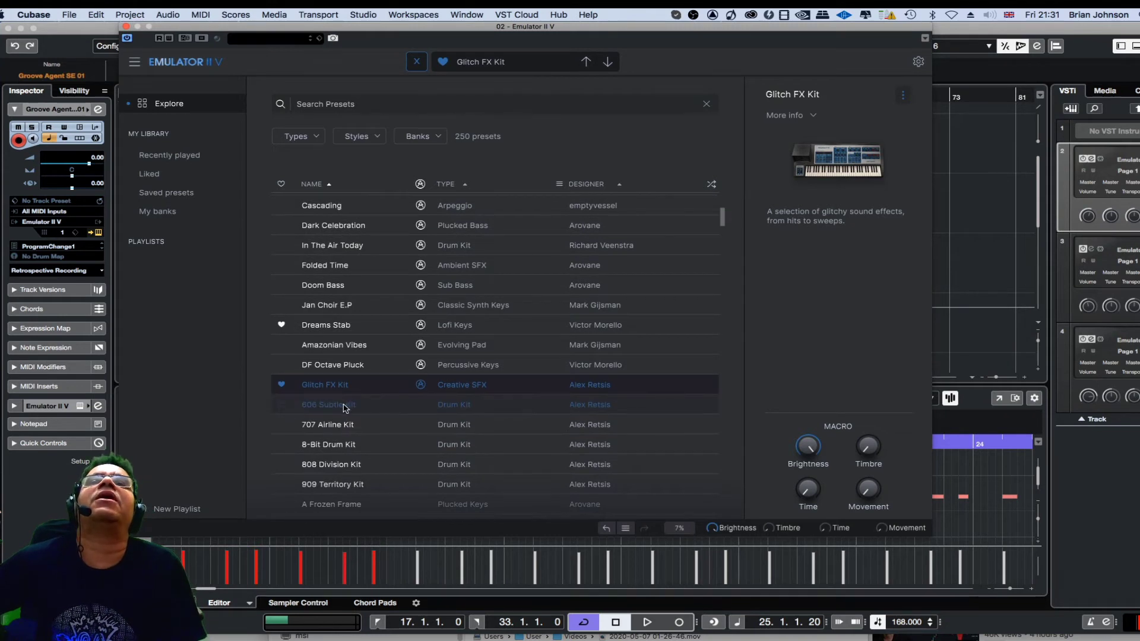
left_click(344, 407)
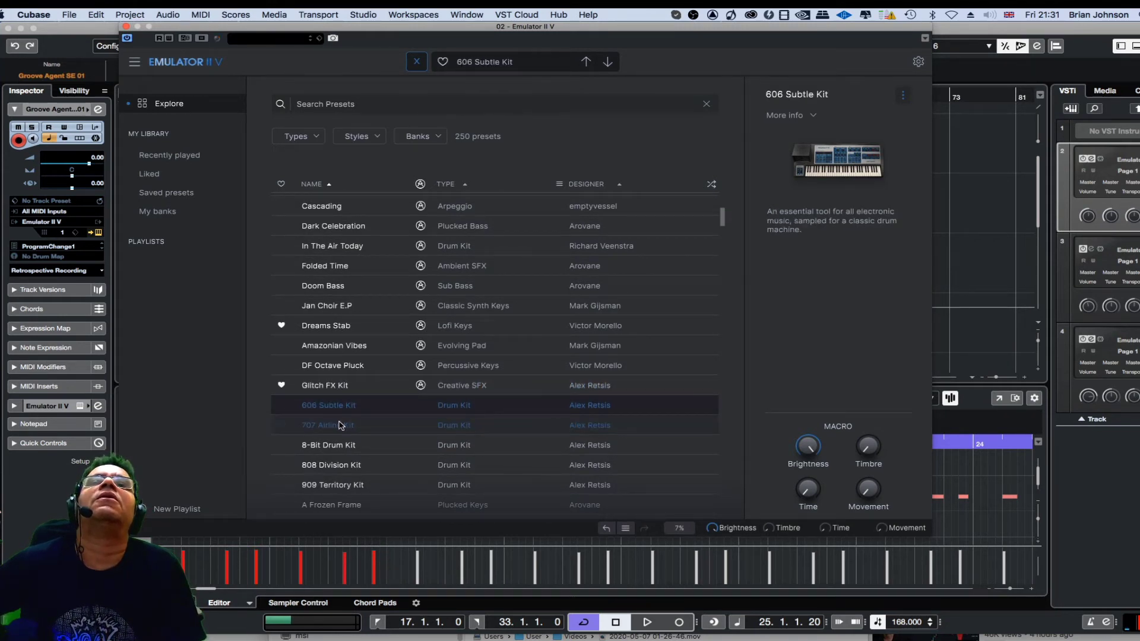
left_click(341, 425)
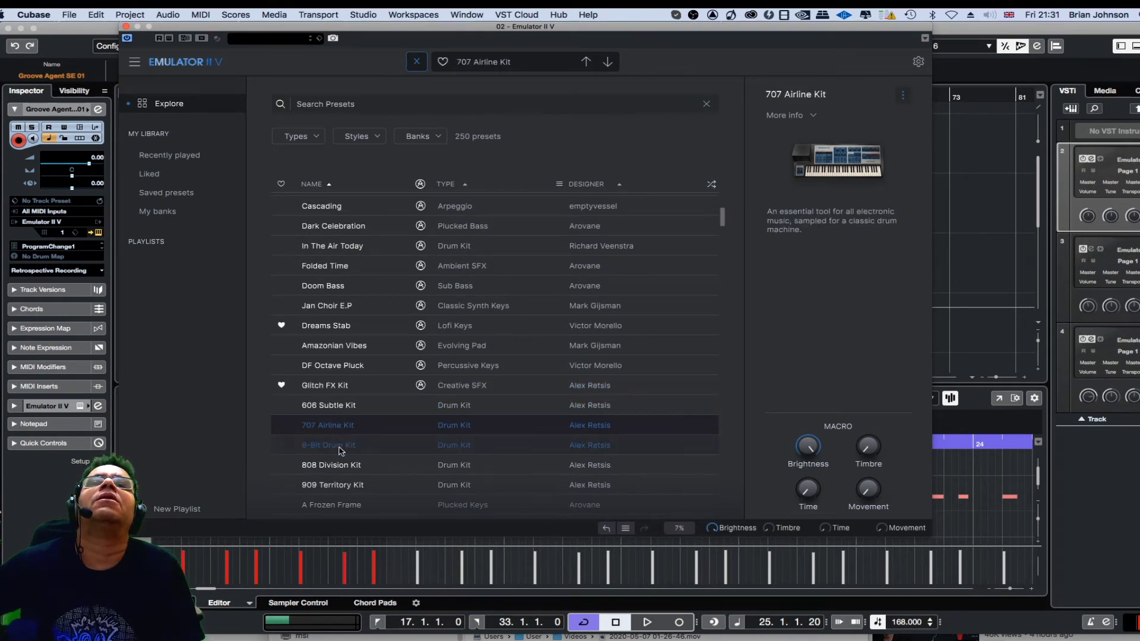
left_click(341, 446)
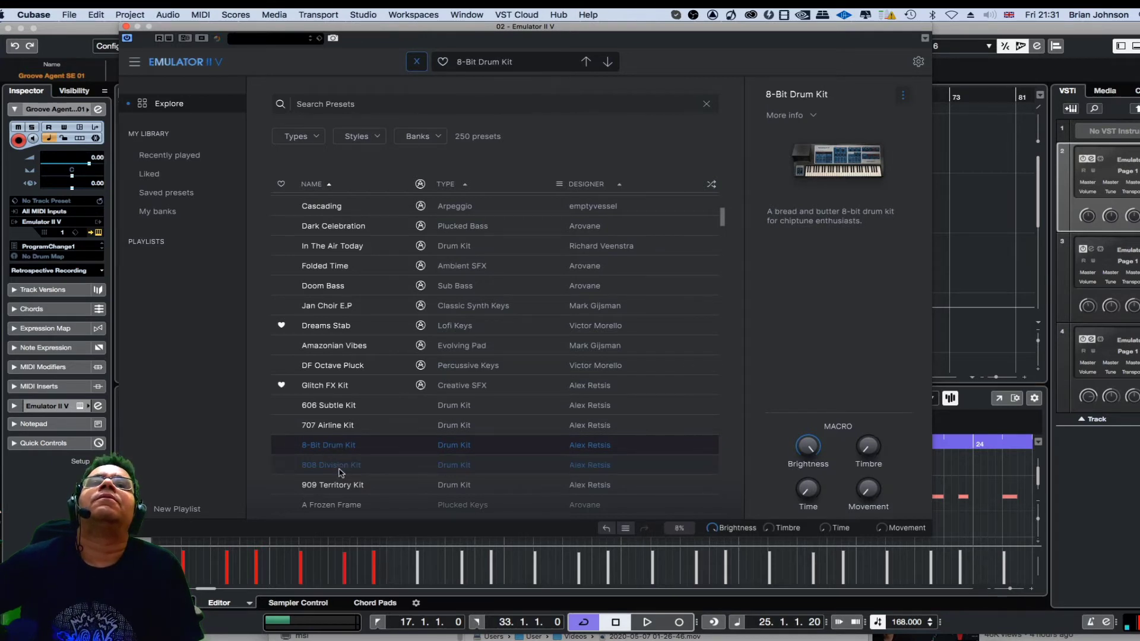
left_click(342, 469)
left_click(335, 486)
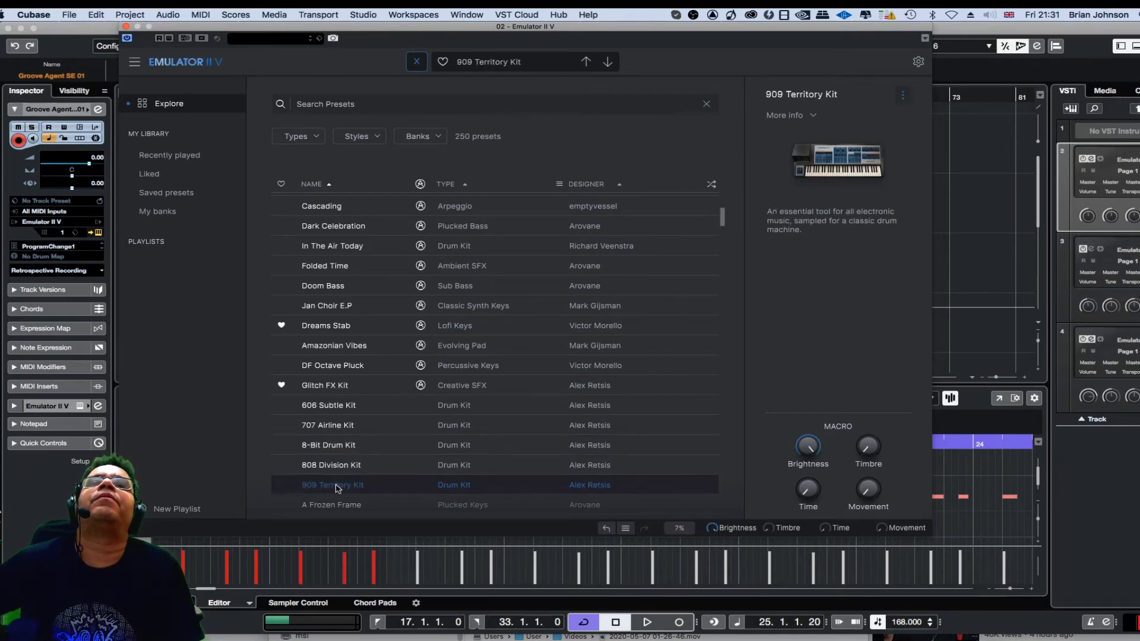
Load the Acoustic Wall preset and audition it against the looped arrangement.
scroll(428, 372, "down", 3)
scroll(432, 371, "down", 3)
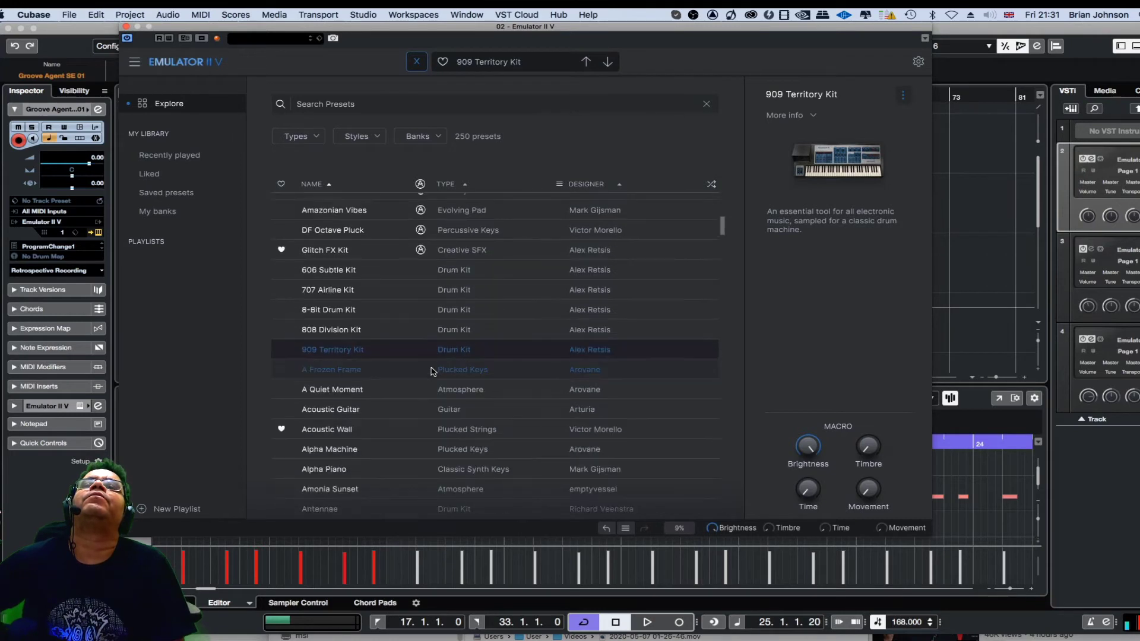
left_click(439, 430)
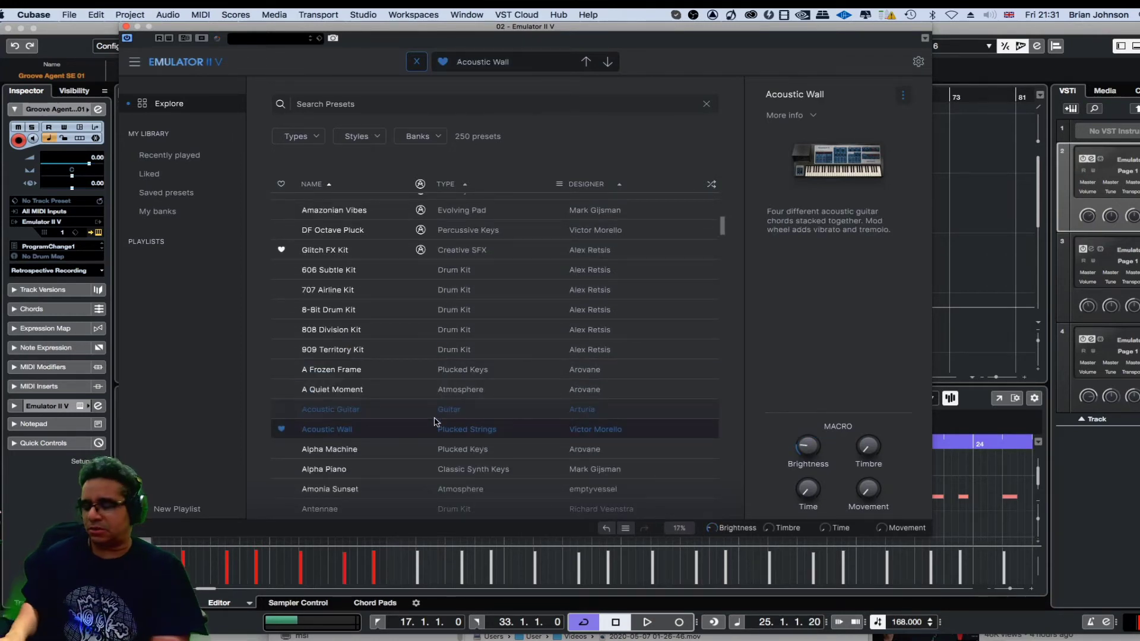
key("space")
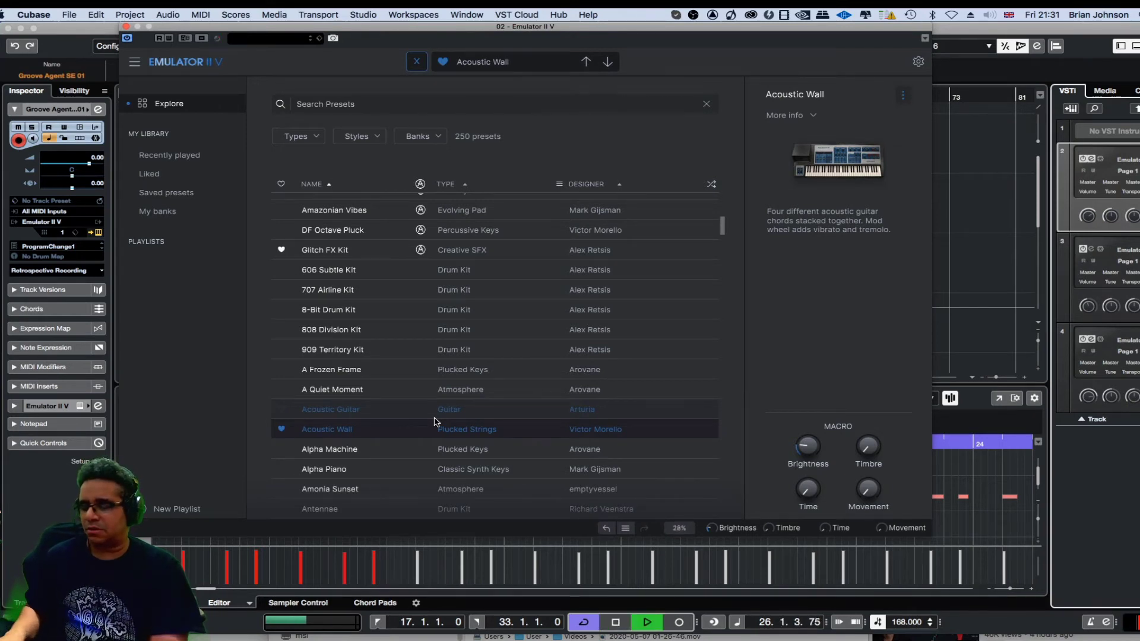
key("space")
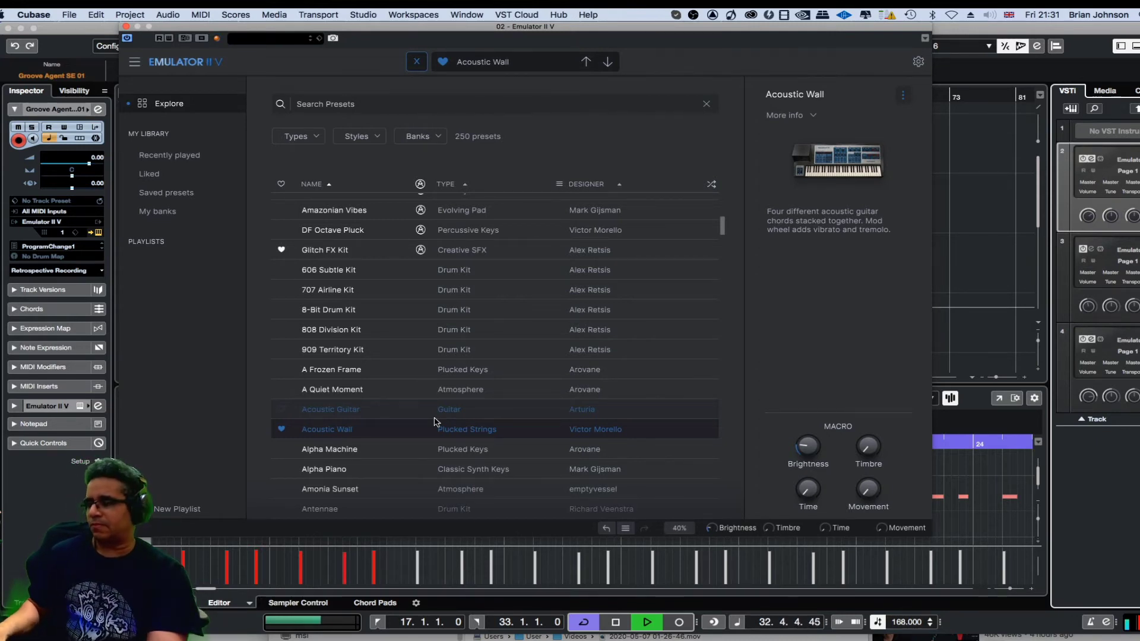
key("space")
Load the Alpha Machine preset, try it over the looped arrangement and close Emulator II V.
scroll(392, 395, "down", 1)
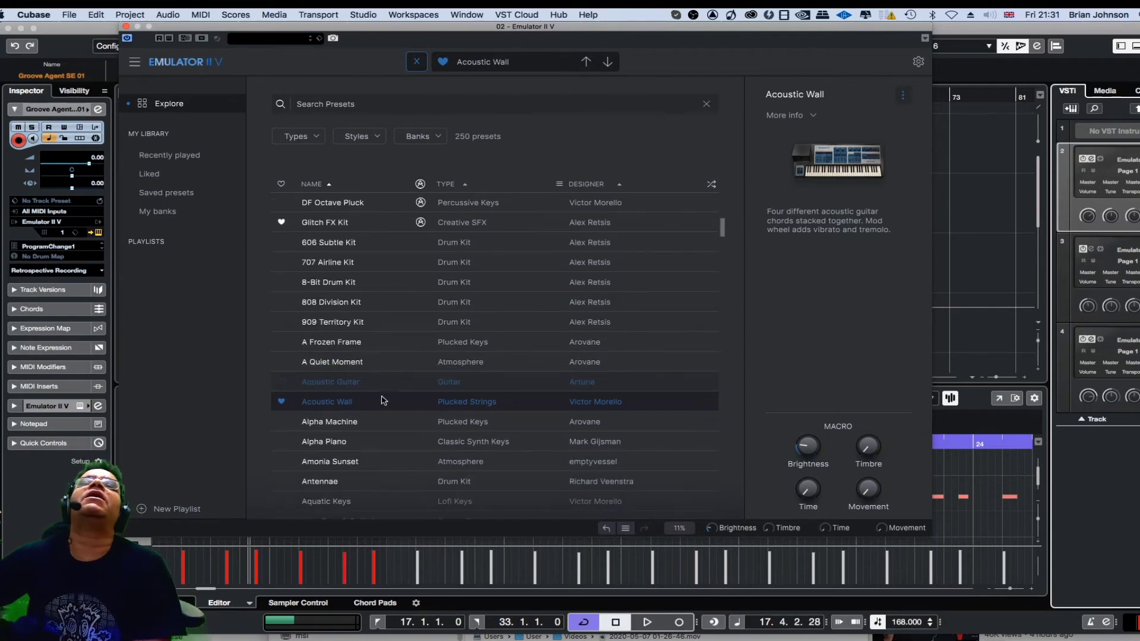
left_click(372, 433)
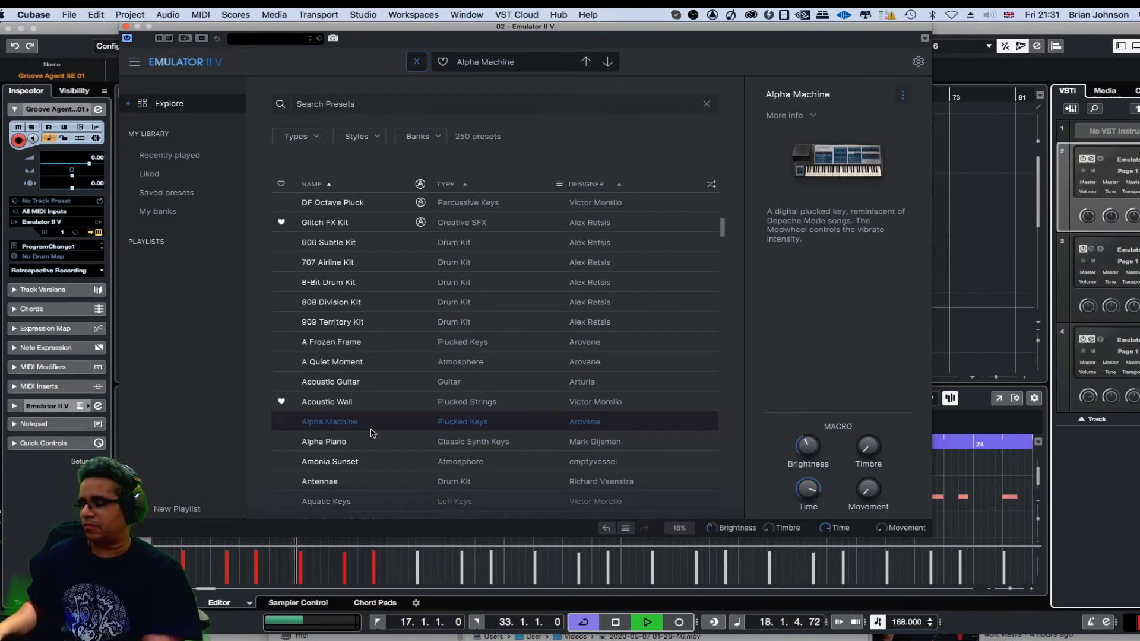
key("space")
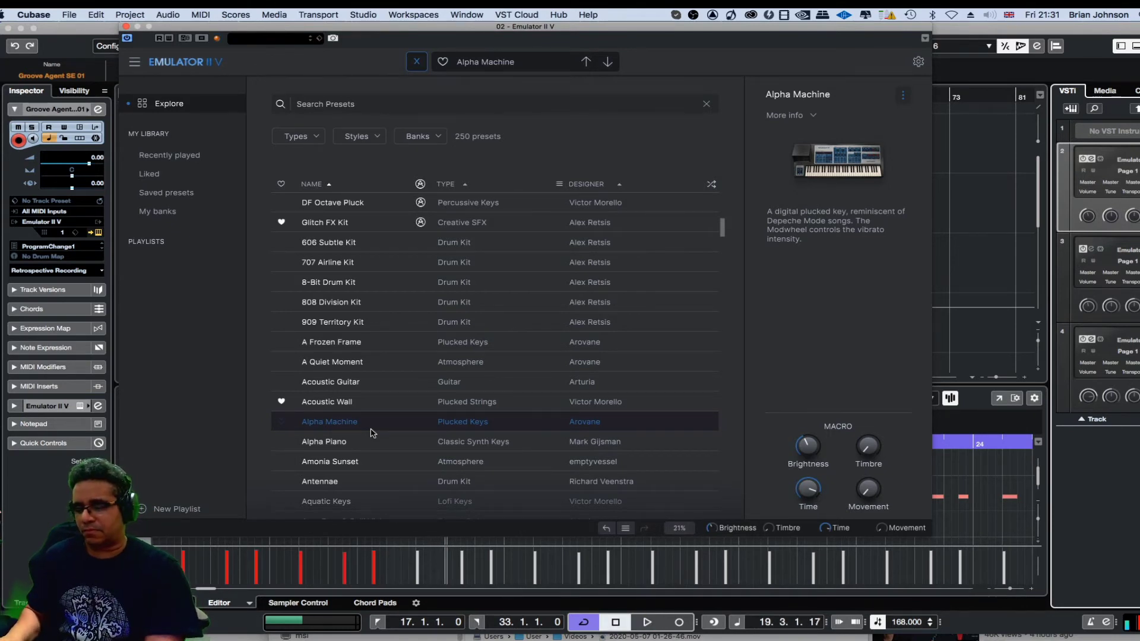
key("space")
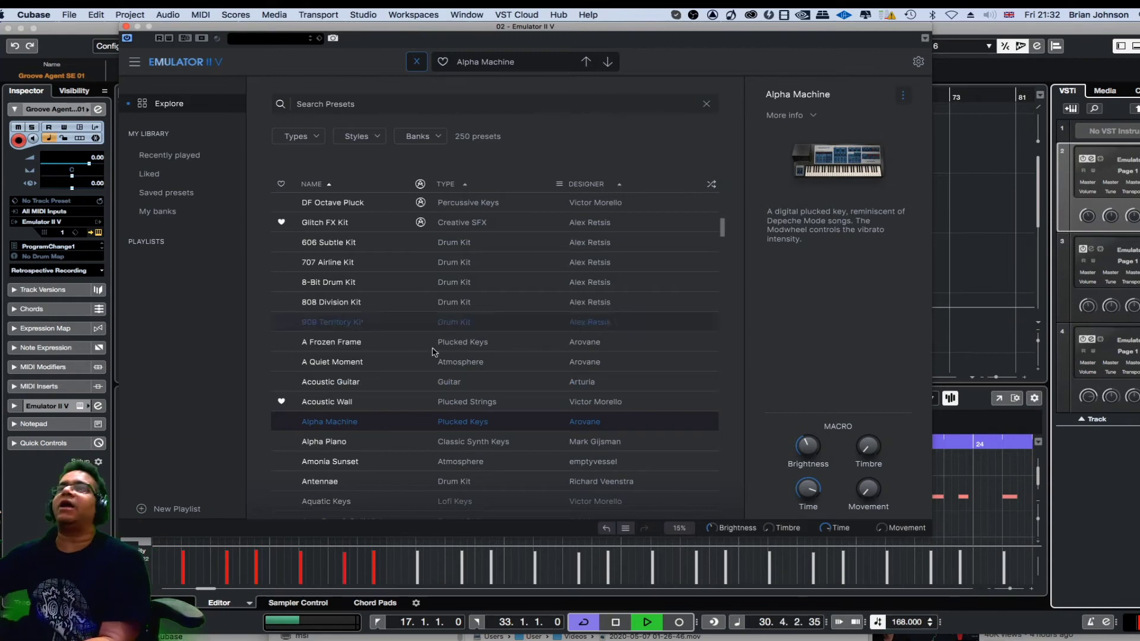
left_click(125, 27)
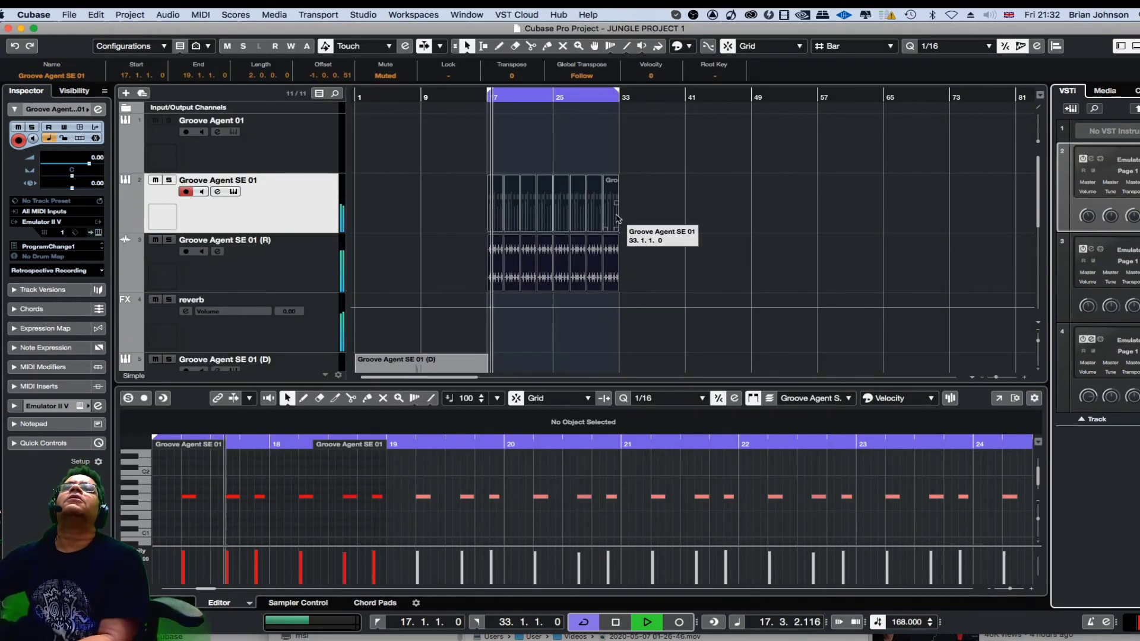
Delete all the MIDI clips in bars 17 to 33 of the original Groove Agent SE 01 track.
left_click(616, 216)
left_click_drag(648, 197, 467, 209)
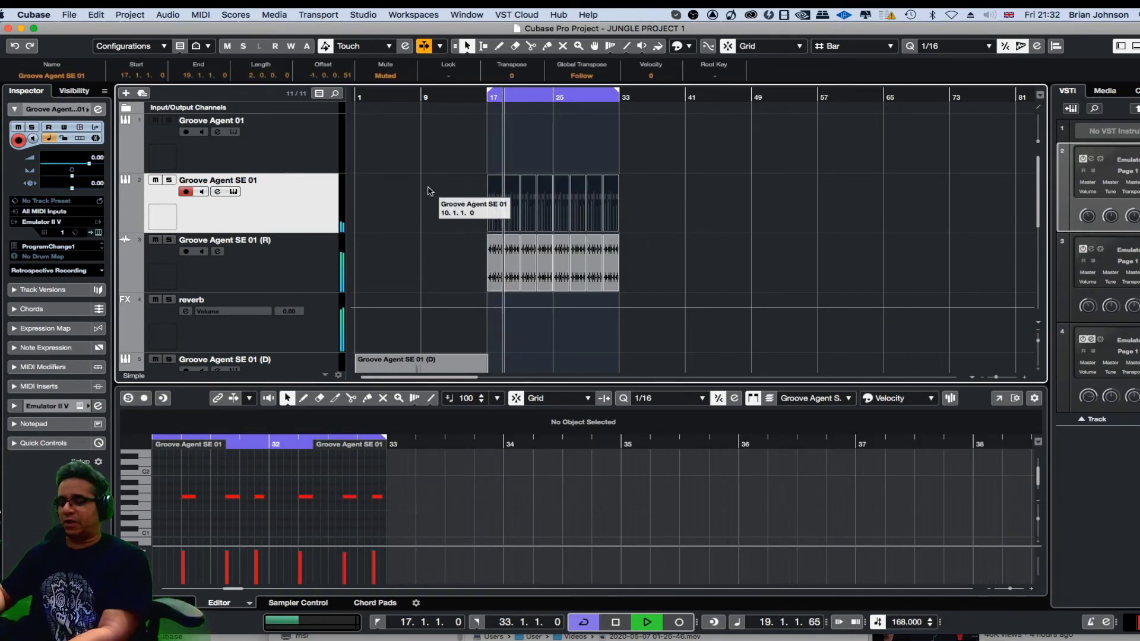
key("Delete")
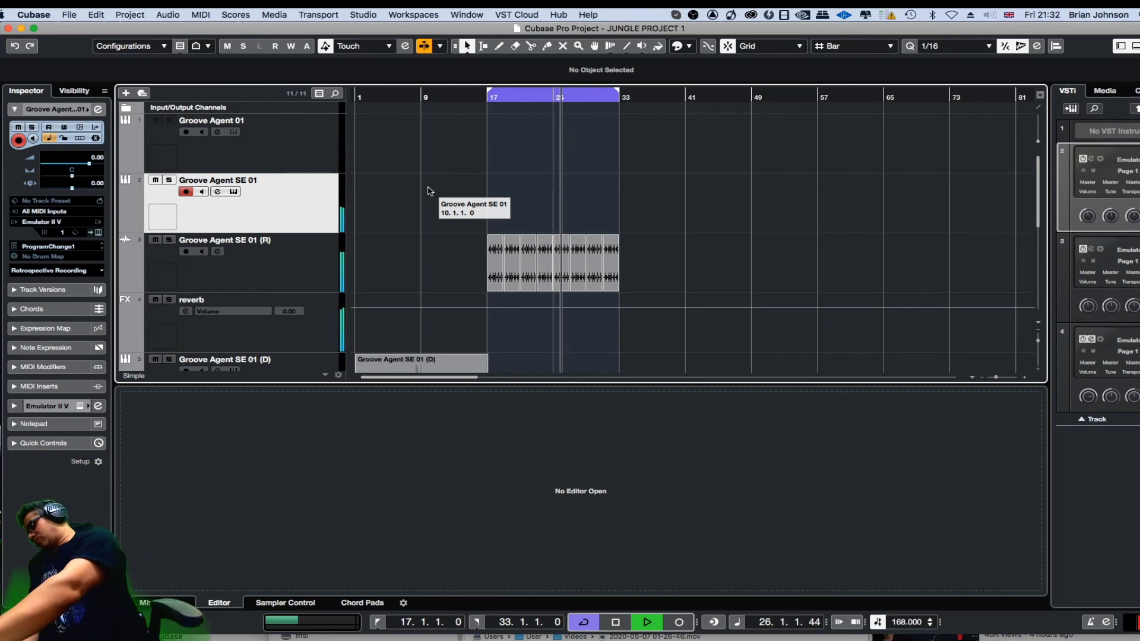
Record a new MIDI chord part on the Groove Agent SE 01 track across the loop in bars 17 to 33, then stop playback.
key("KP_Multiply")
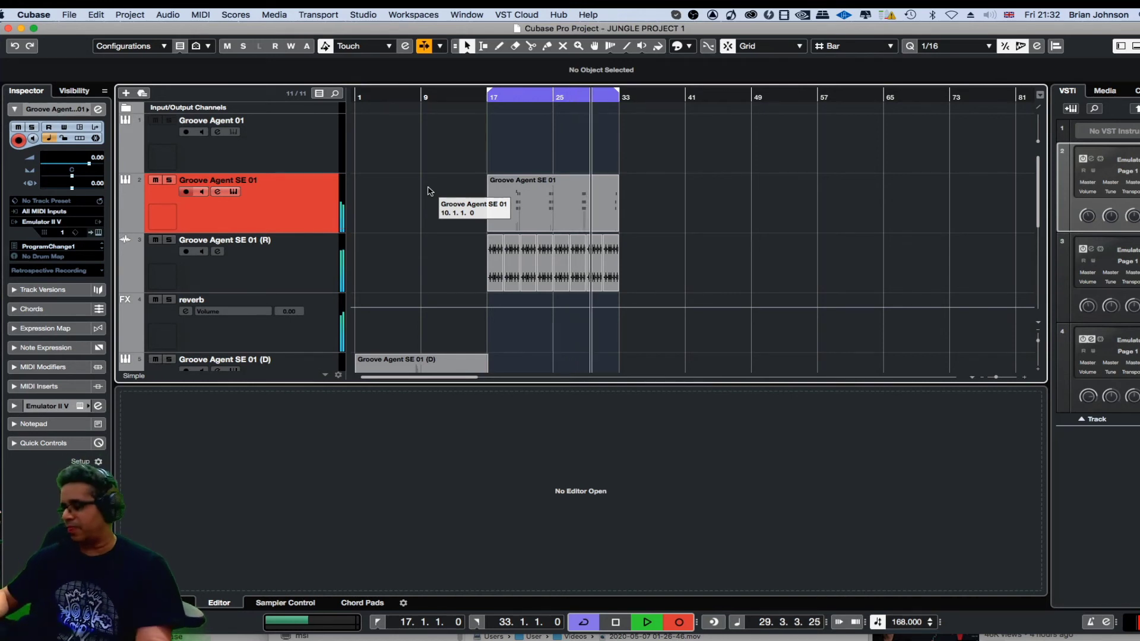
key("KP_Multiply")
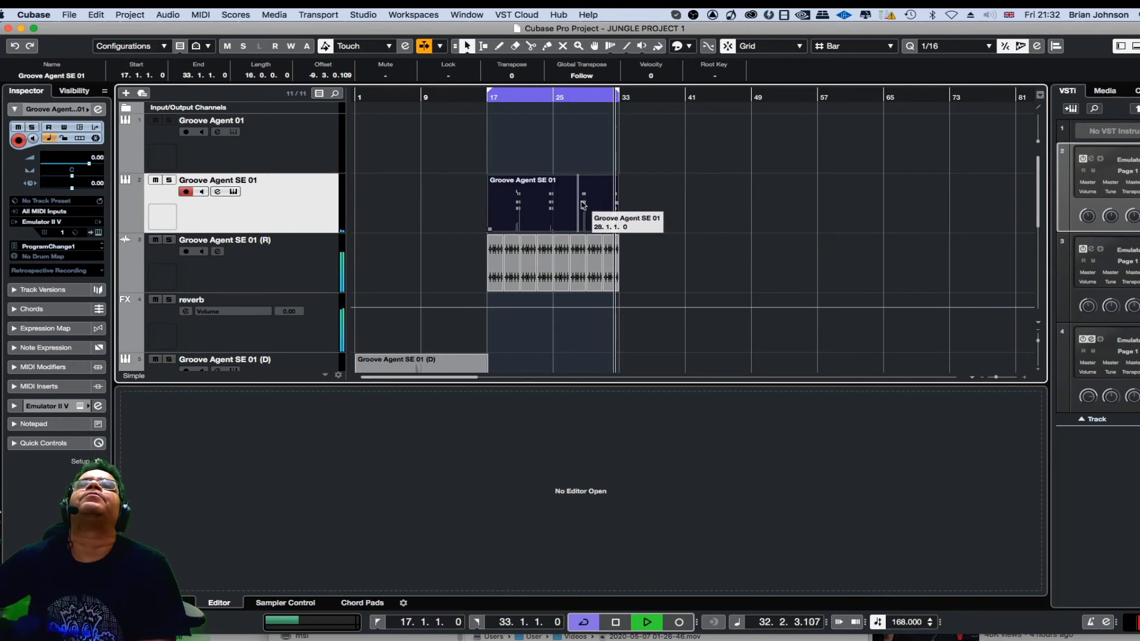
key("space")
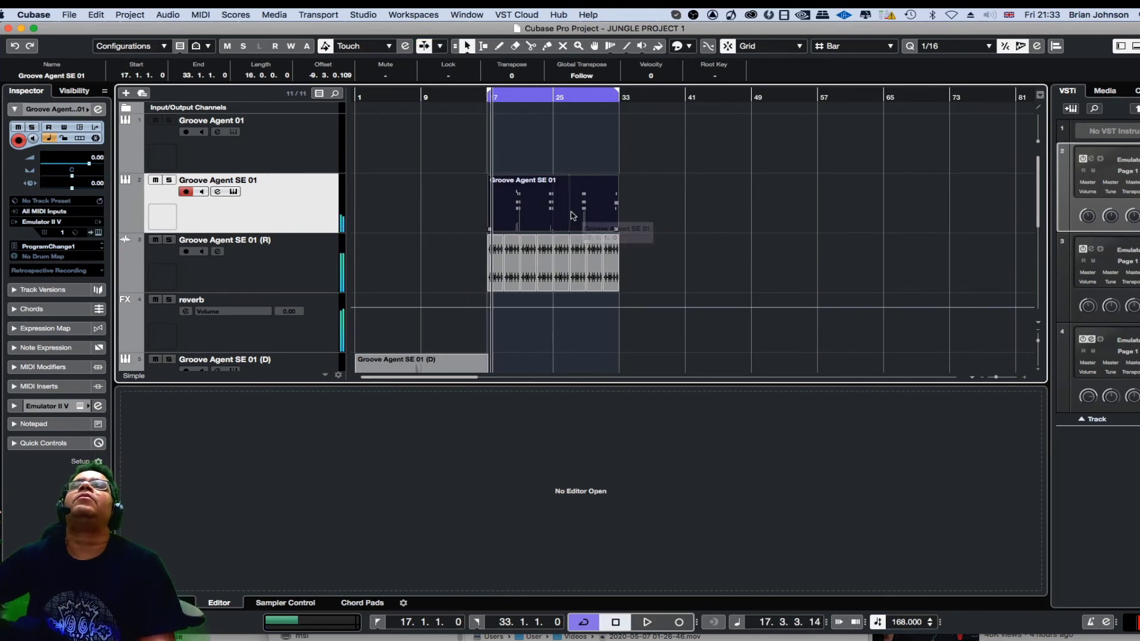
Open the newly recorded Groove Agent SE 01 clip in an enlarged note editor and select all its notes.
double_click(582, 205)
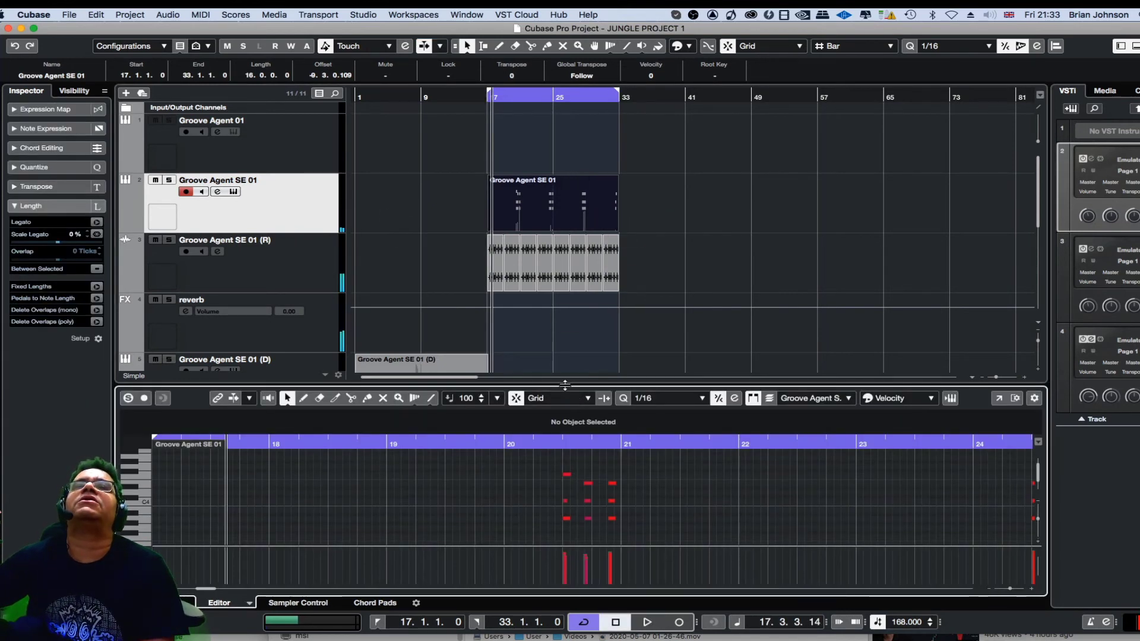
left_click_drag(565, 384, 595, 126)
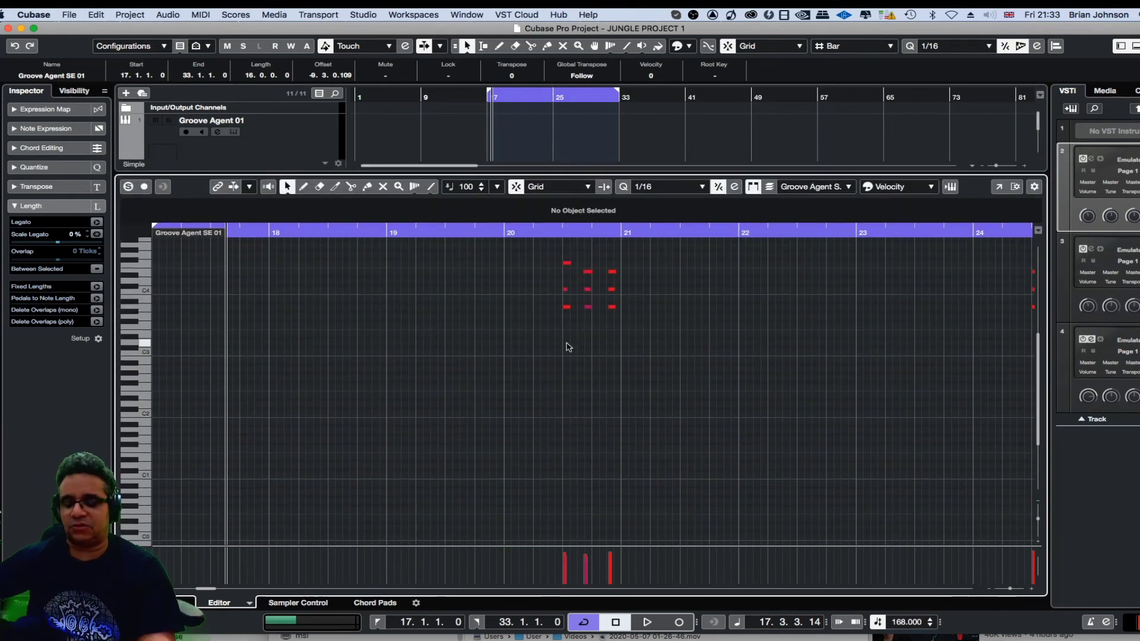
key("g")
key("g")
key("g")
key("g")
key("g")
key("g")
key("g")
key("g")
key("g")
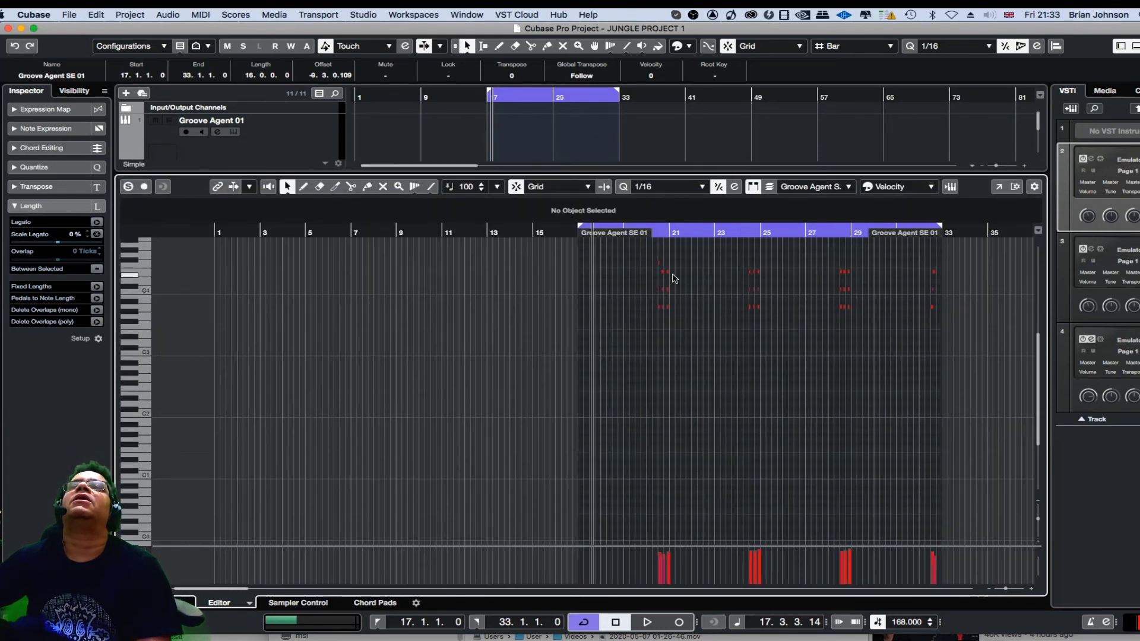
left_click_drag(639, 257, 948, 353)
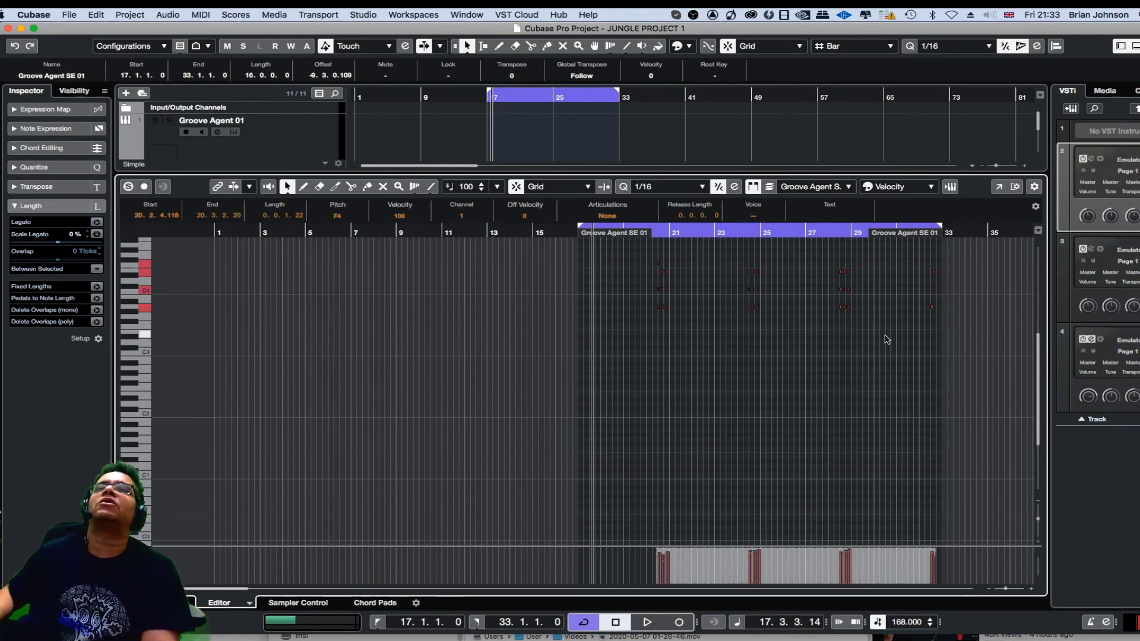
Play the loop to check the recorded chord notes' timing, and shrink the note editor to reveal the arrangement.
key("space")
key("space")
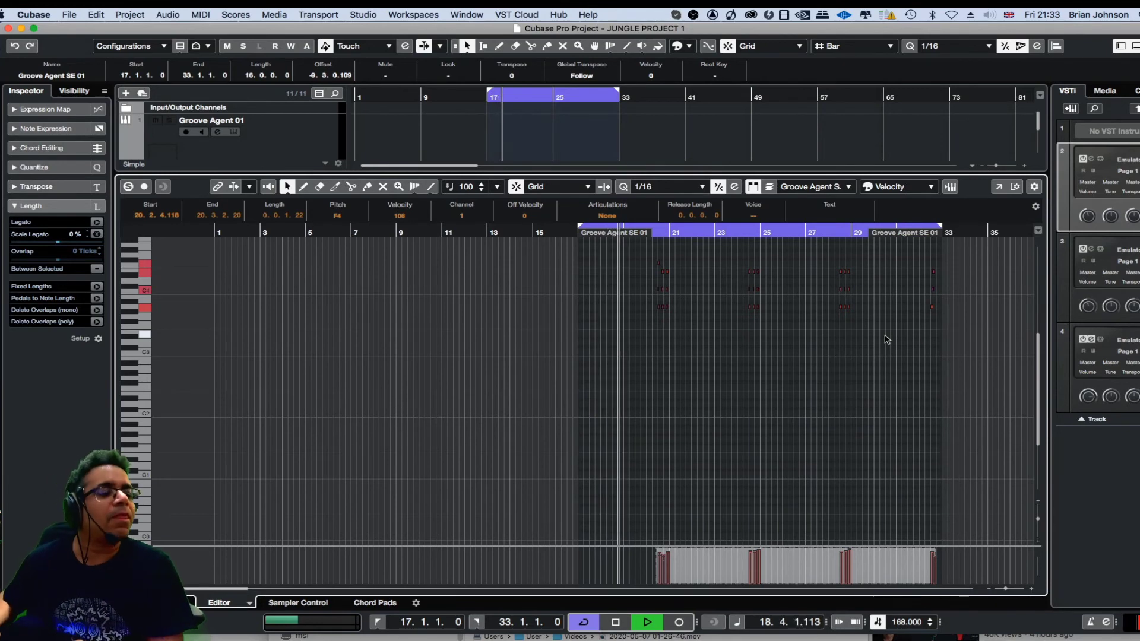
key("h")
key("h")
key("h")
key("h")
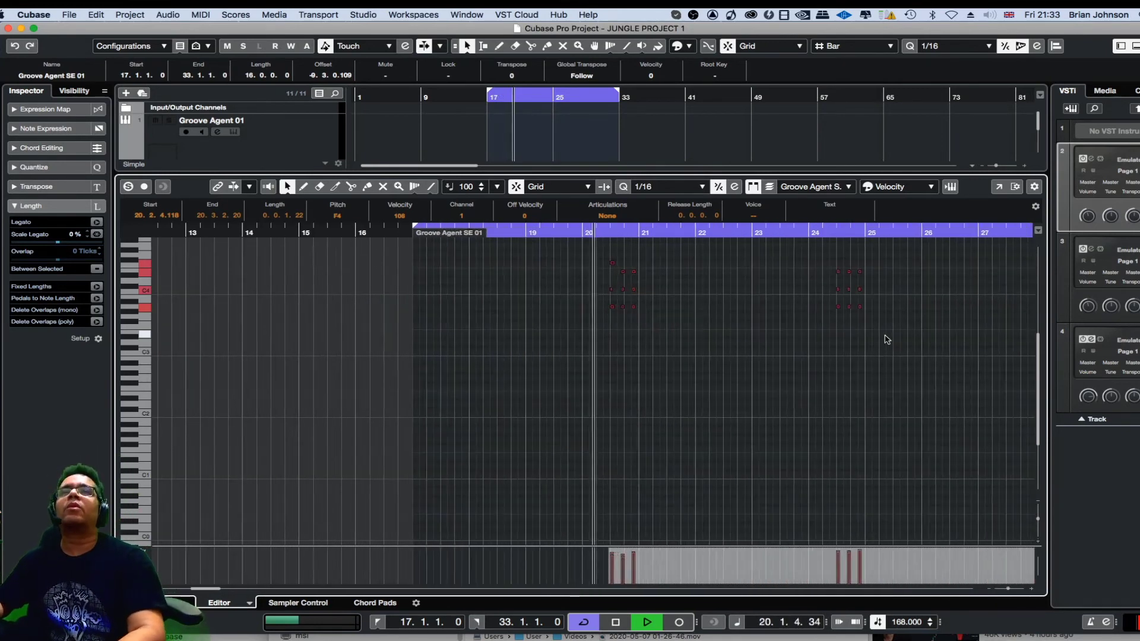
key("g")
key("g")
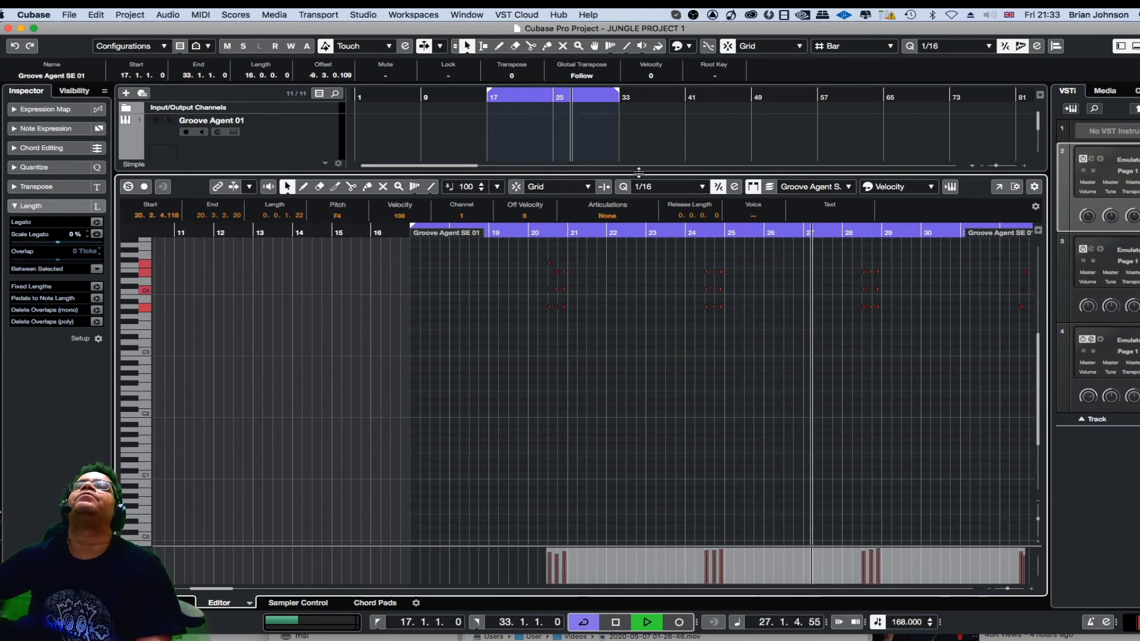
left_click_drag(664, 173, 664, 354)
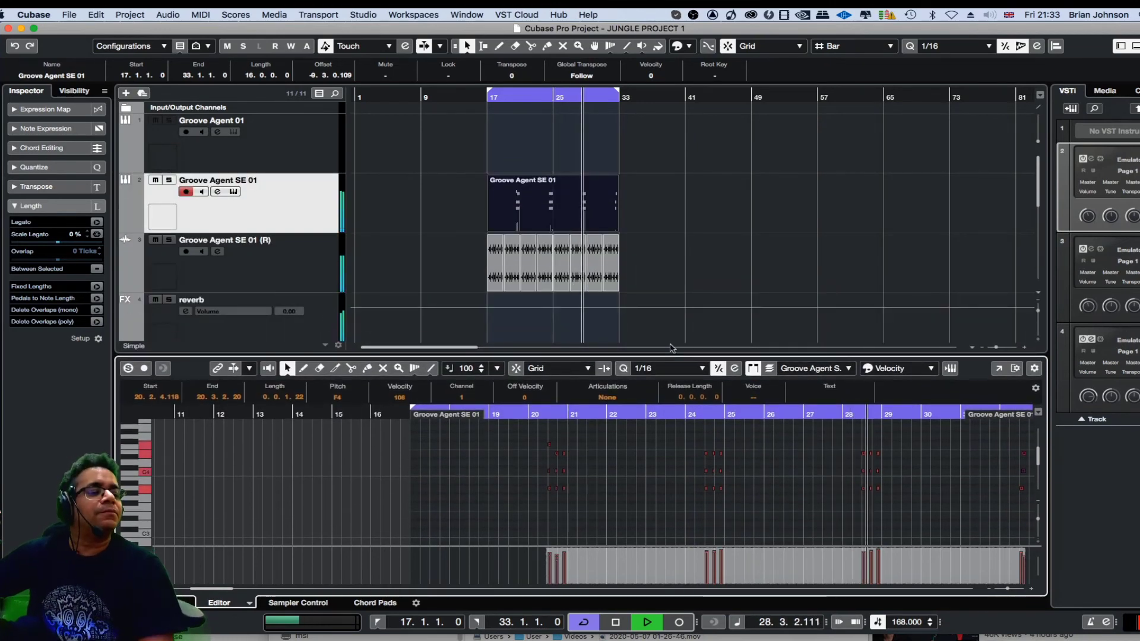
Duplicate the recorded MIDI clip and the rendered audio clips from bars 17 to 33 into bars 33 to 49, and stop playback.
left_click(709, 269)
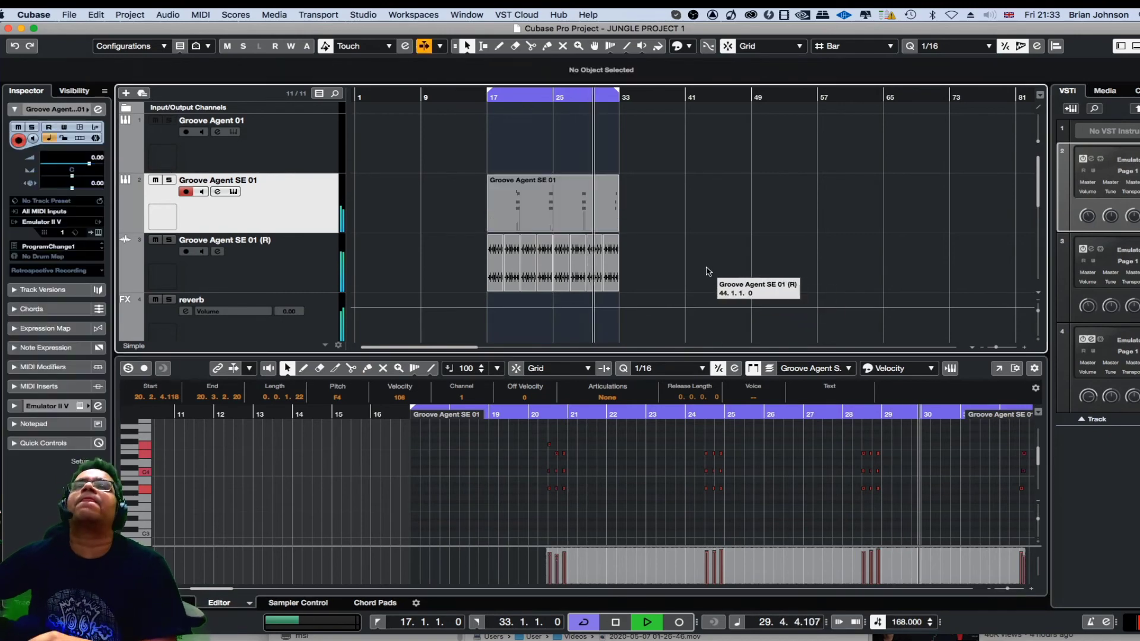
left_click_drag(651, 198, 483, 259)
left_click_drag(511, 205, 644, 207)
left_click(654, 160)
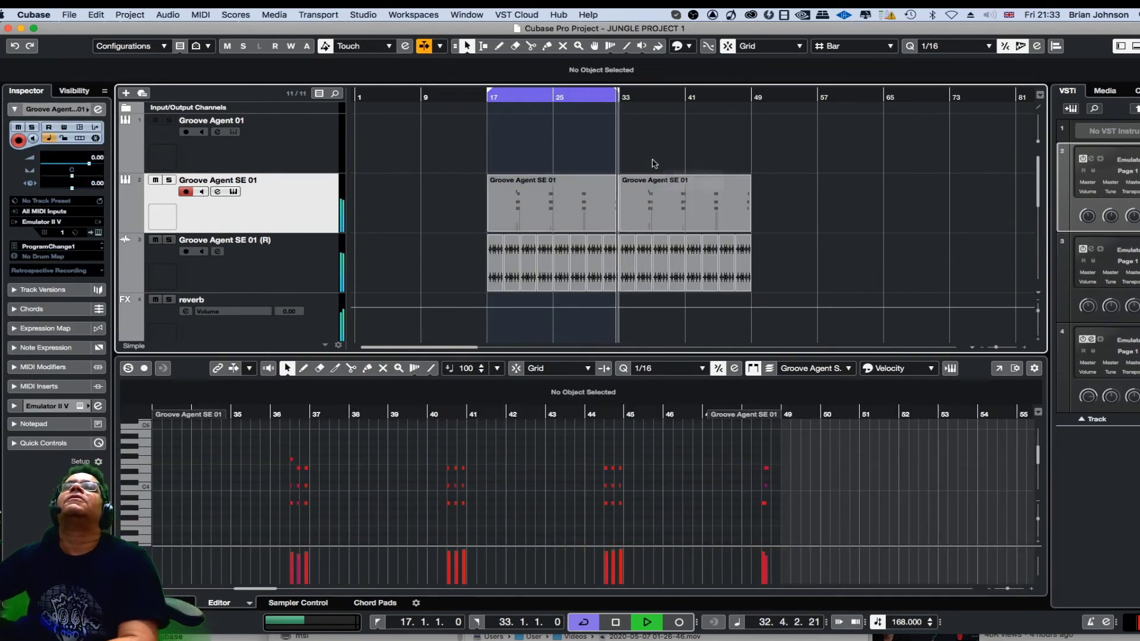
key("space")
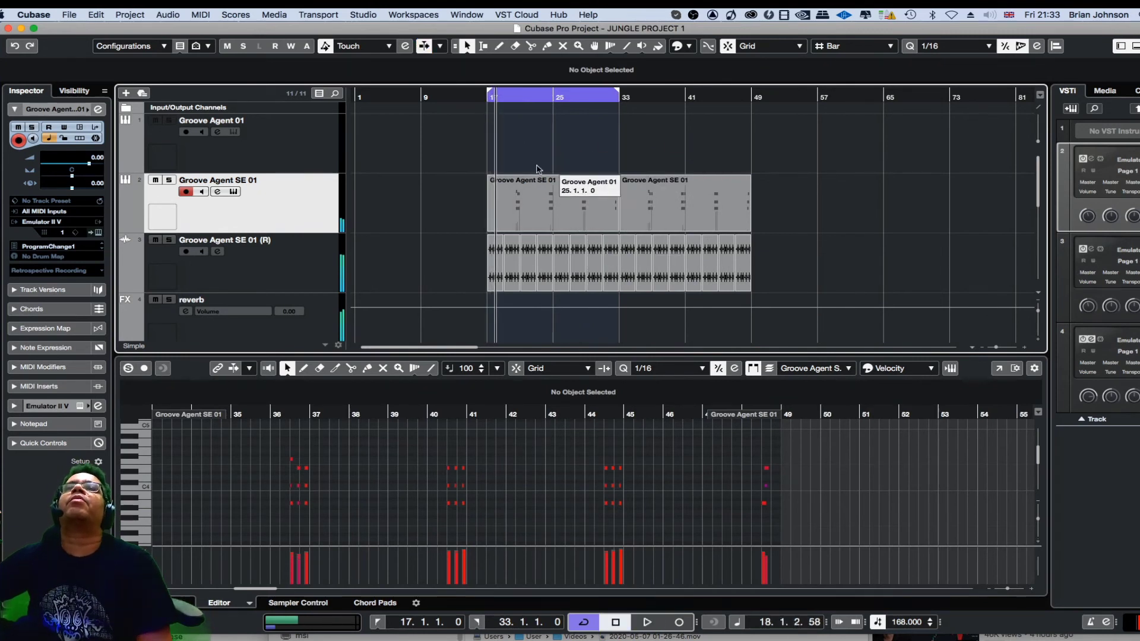
Open the first MIDI clip's notes and move the E4 note of the final chord in bar 32 later, to 32.3.2.110.
left_click(567, 190)
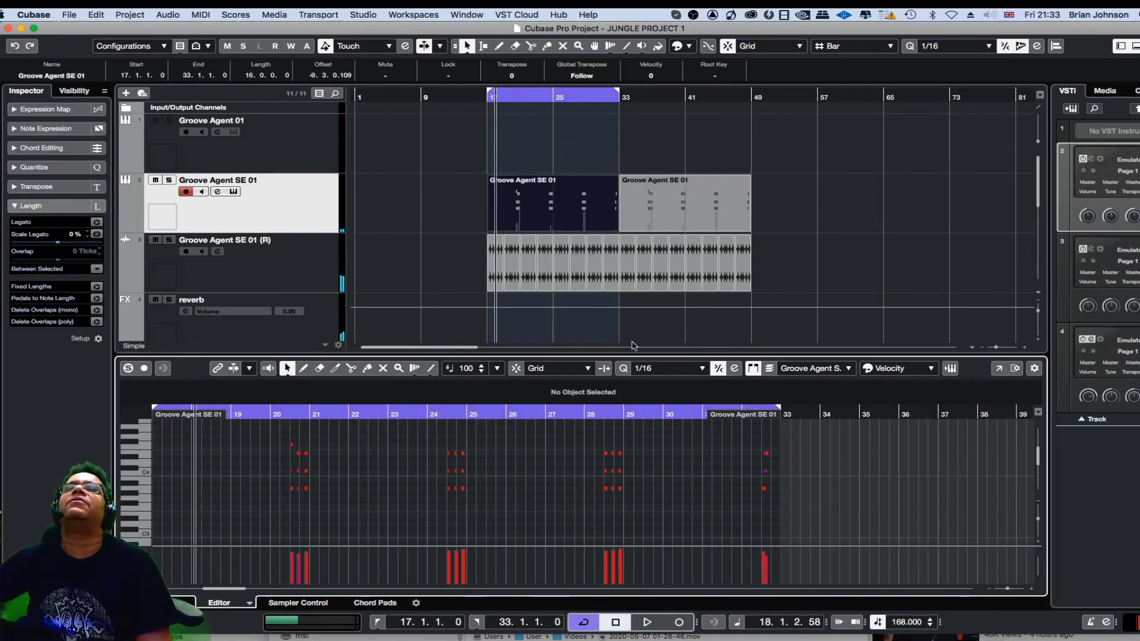
key("h")
key("h")
key("h")
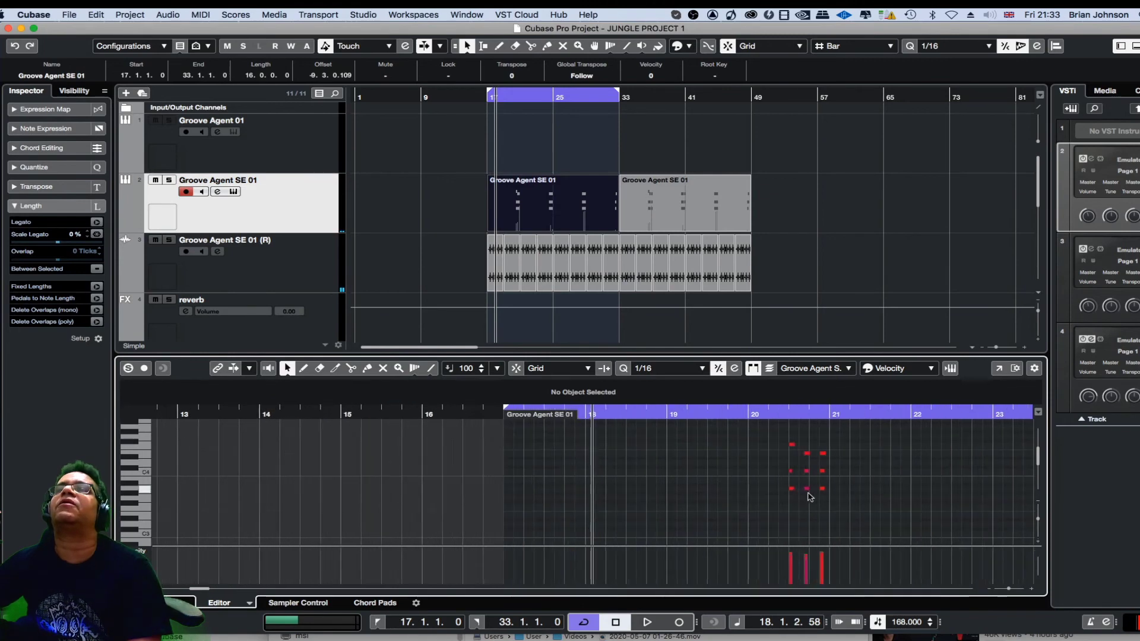
left_click_drag(202, 589, 232, 589)
key("h")
key("h")
key("h")
key("h")
key("h")
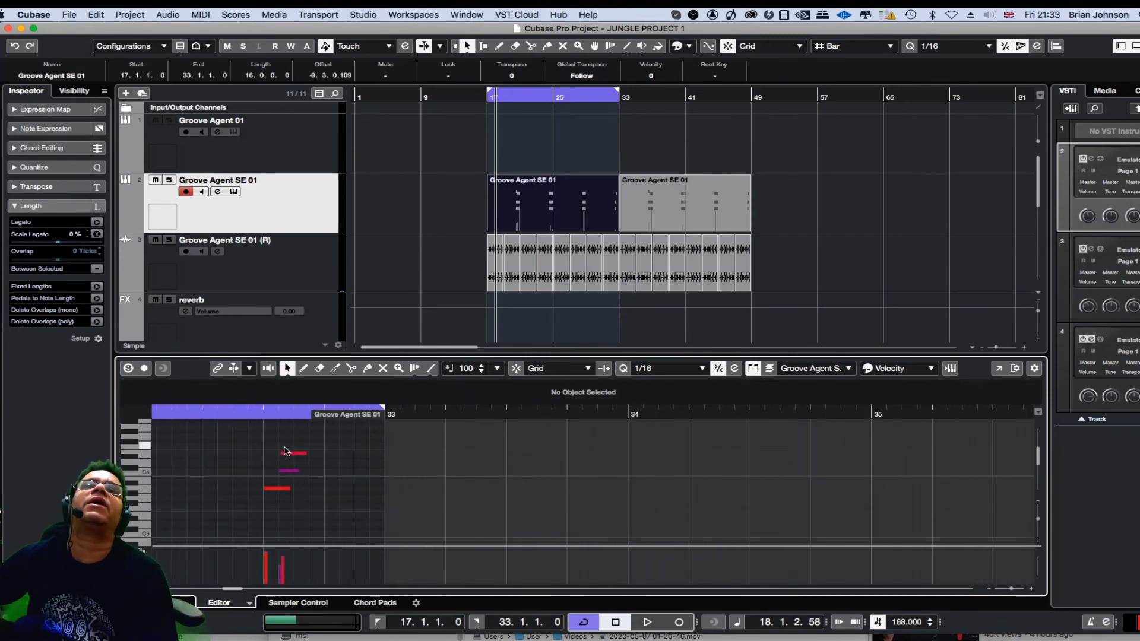
left_click(291, 453)
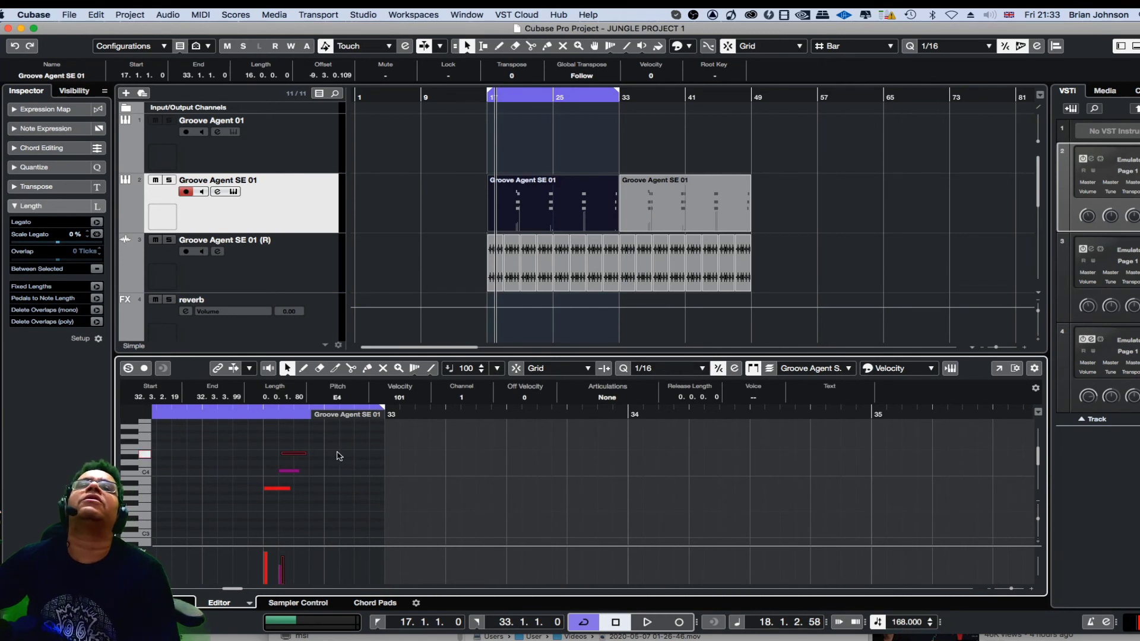
left_click_drag(300, 456, 302, 457)
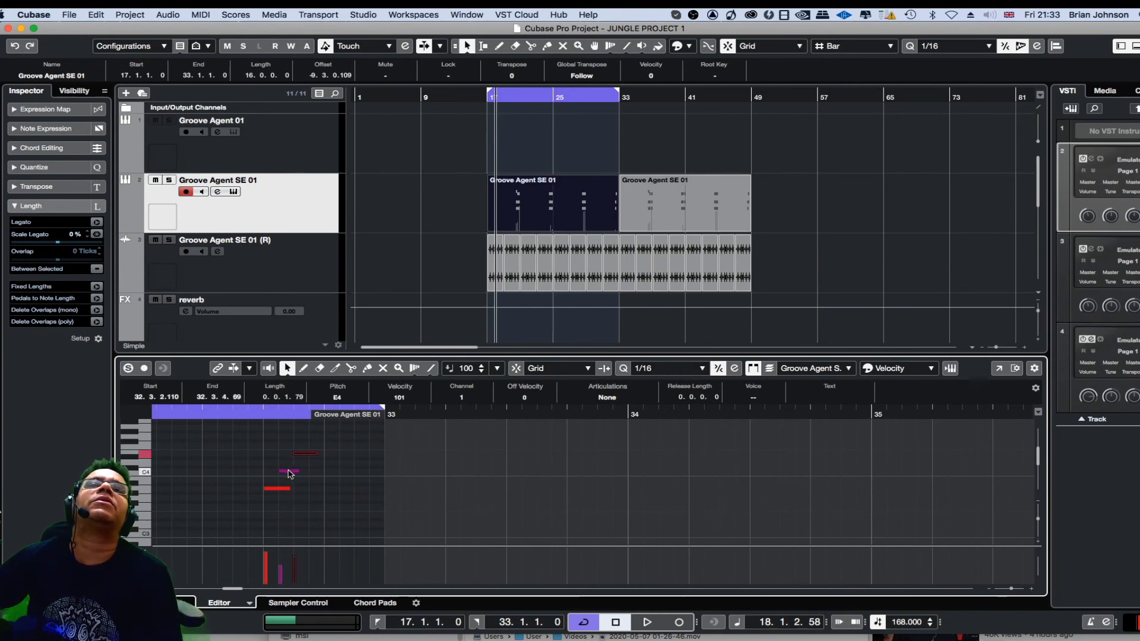
Lengthen all three notes of the final chord in bar 32 by the same amount and play the loop briefly.
left_click(231, 411)
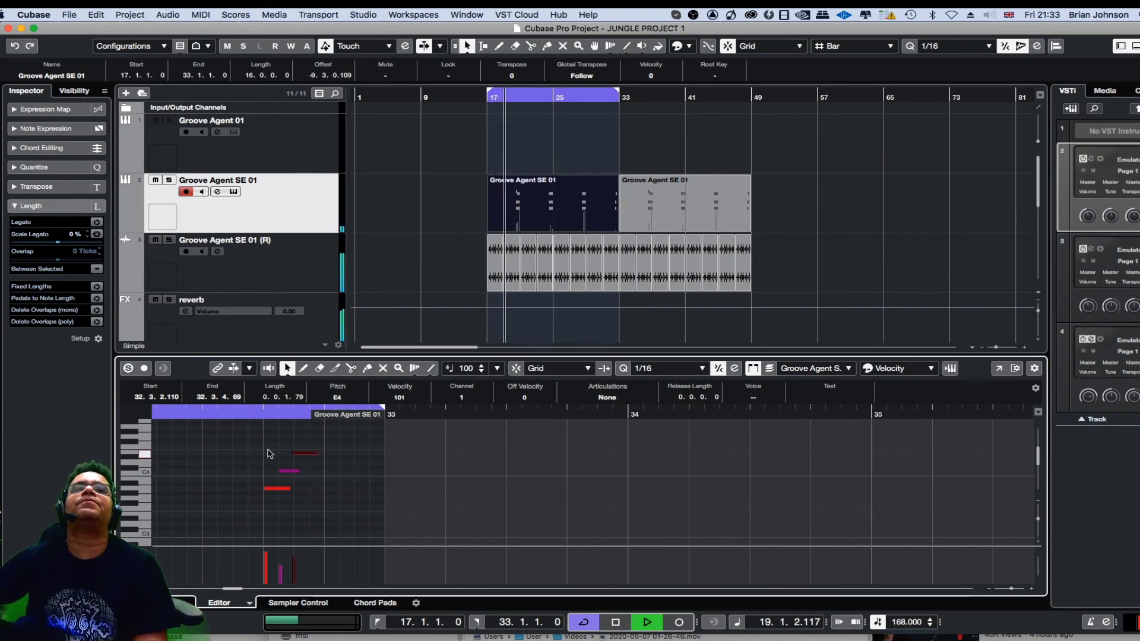
left_click_drag(268, 454, 352, 488)
key("space")
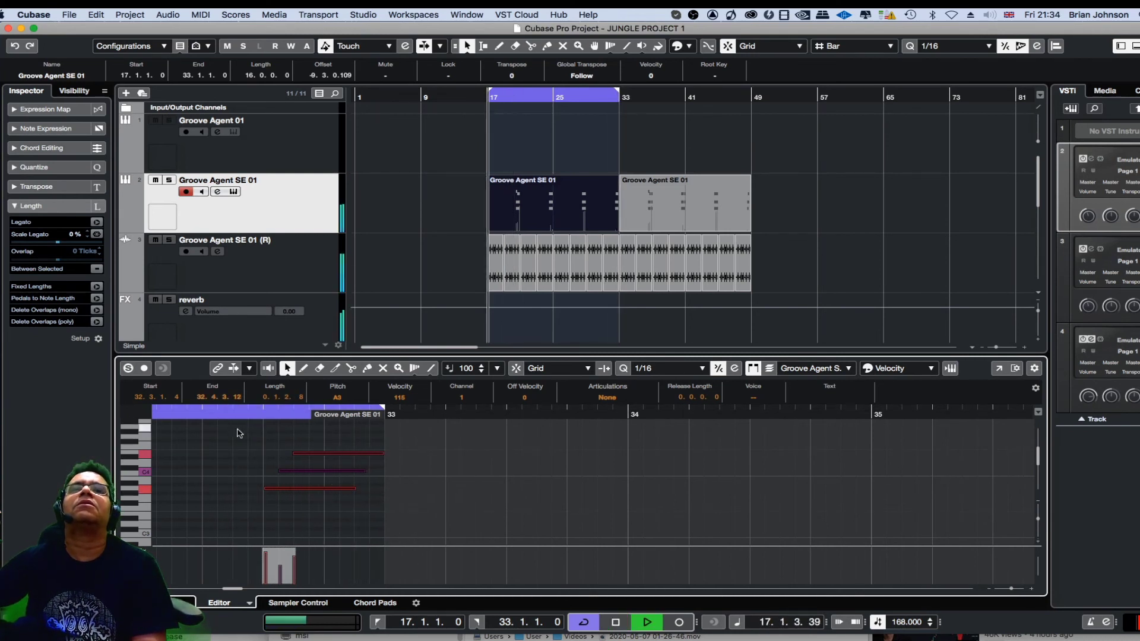
left_click(262, 471)
key("space")
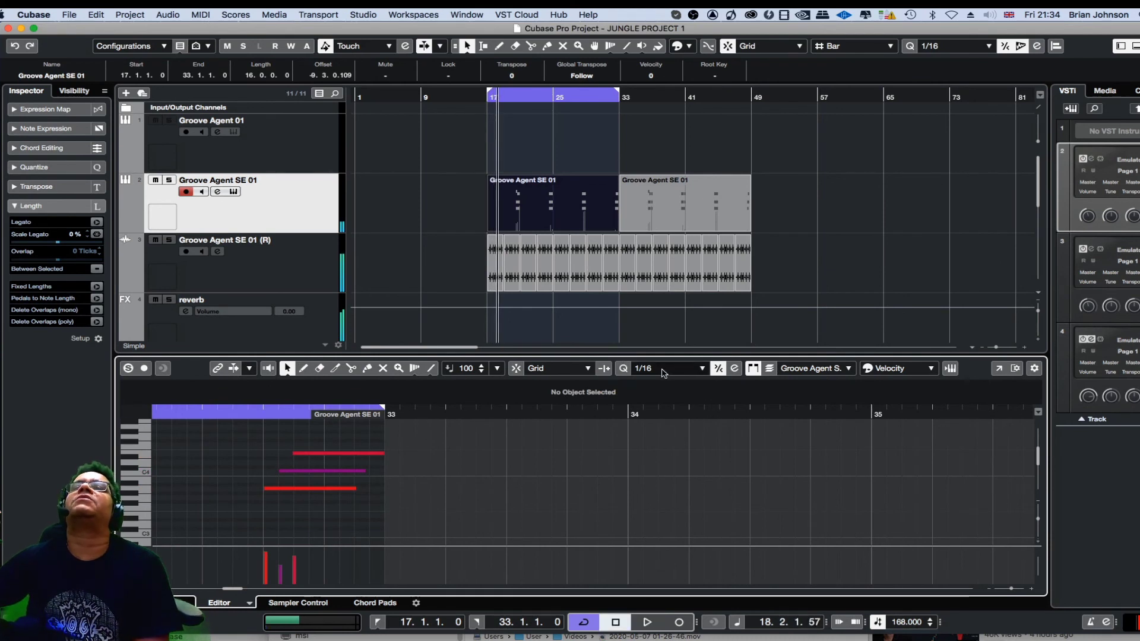
Set the quantize value to 1/32 and shift the final chord's C4 and E4 notes earlier, with E4 starting at 32.3.2.54.
left_click(663, 373)
left_click(658, 381)
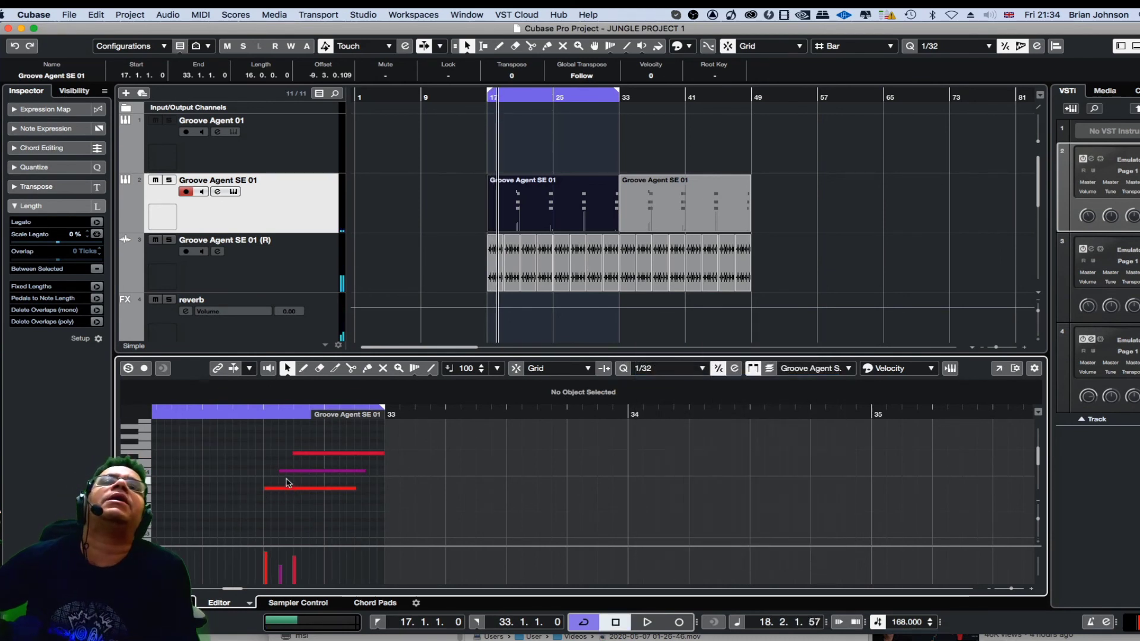
left_click(288, 472)
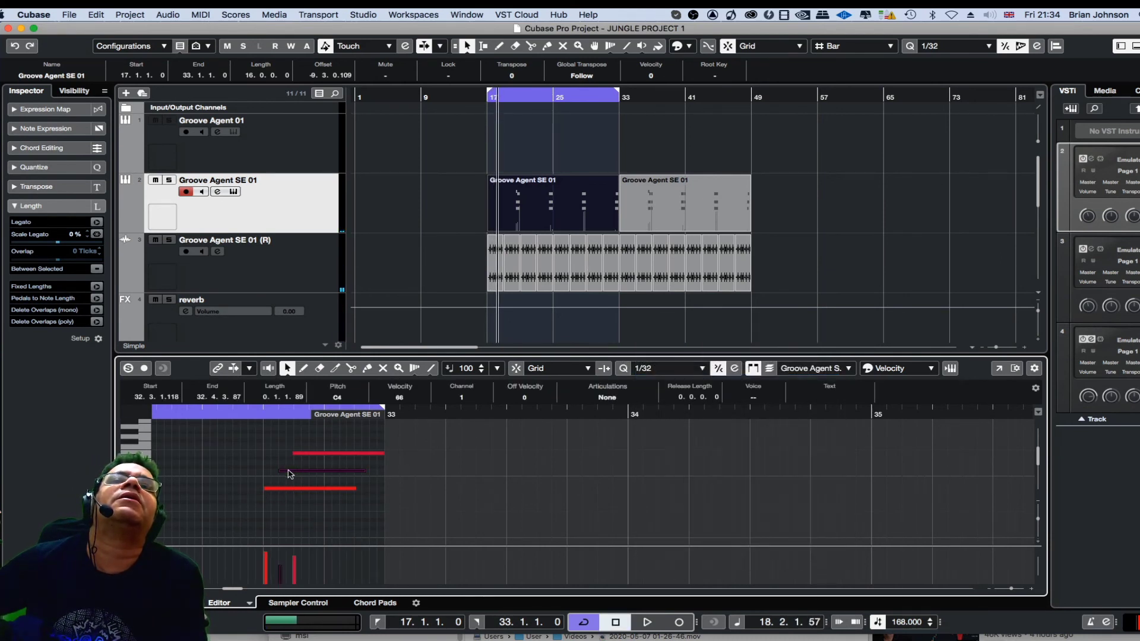
left_click_drag(290, 475, 309, 453)
left_click(317, 454)
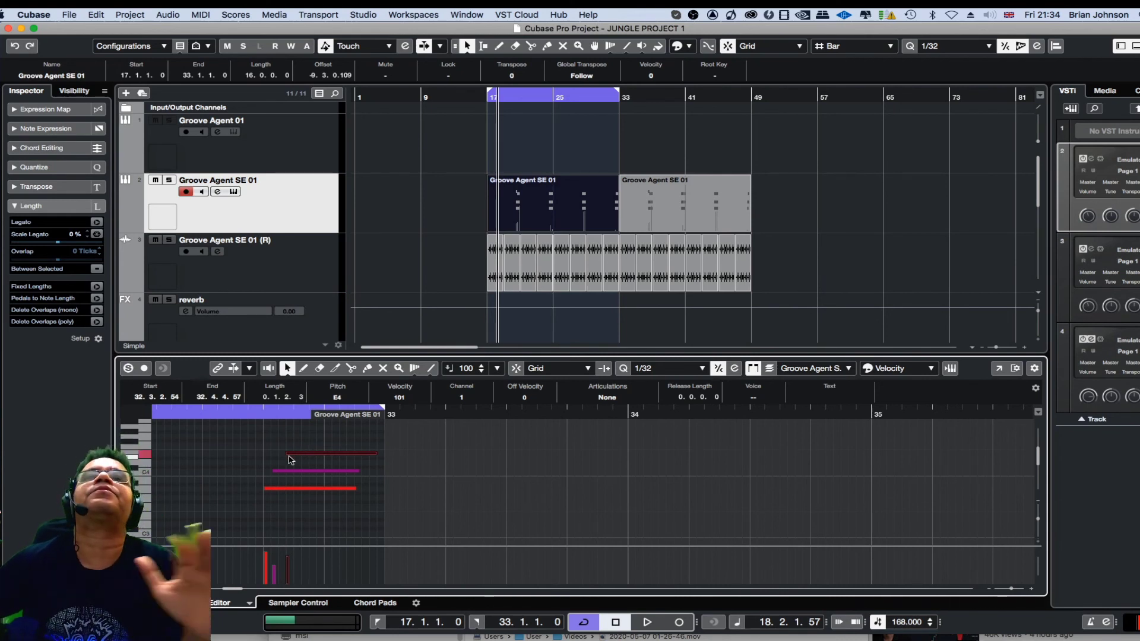
Try the final chord earlier with its A3 at 32.2.4.59, audition it in the loop, and shift it back to 32.3.1.4.
left_click_drag(244, 443, 376, 508)
left_click(313, 463)
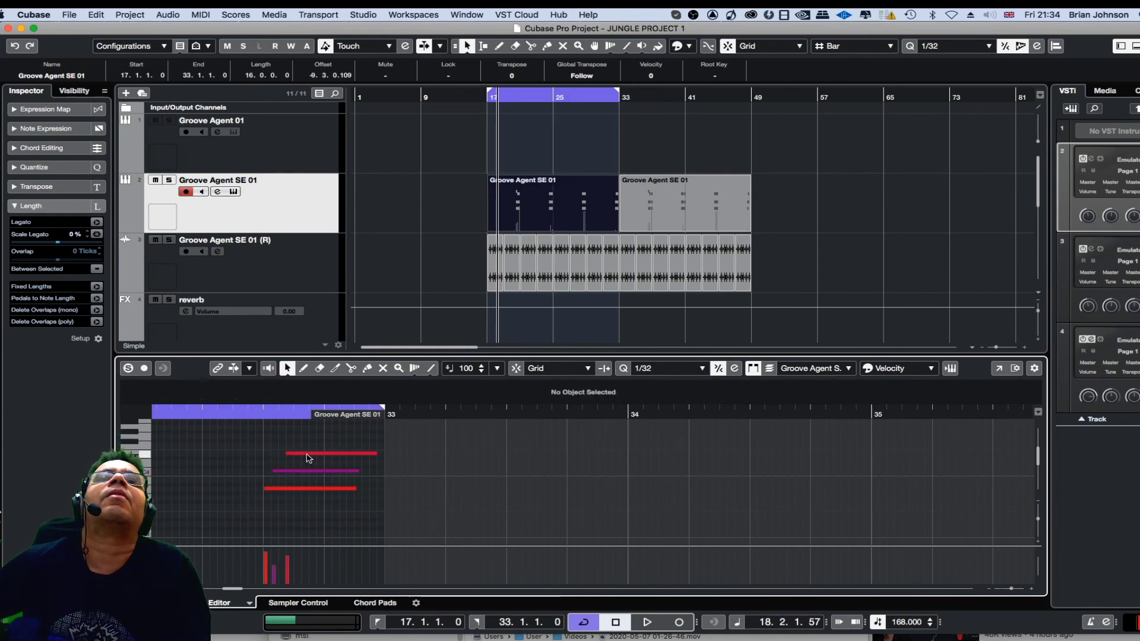
left_click_drag(305, 454, 318, 492)
left_click_drag(263, 494, 274, 490)
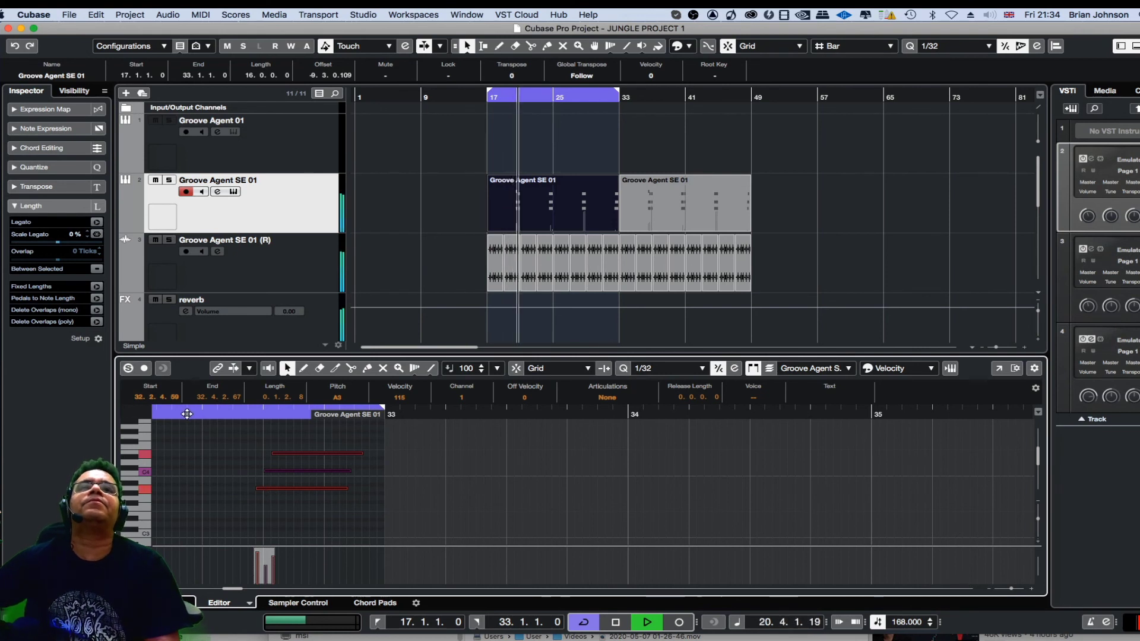
left_click(182, 415)
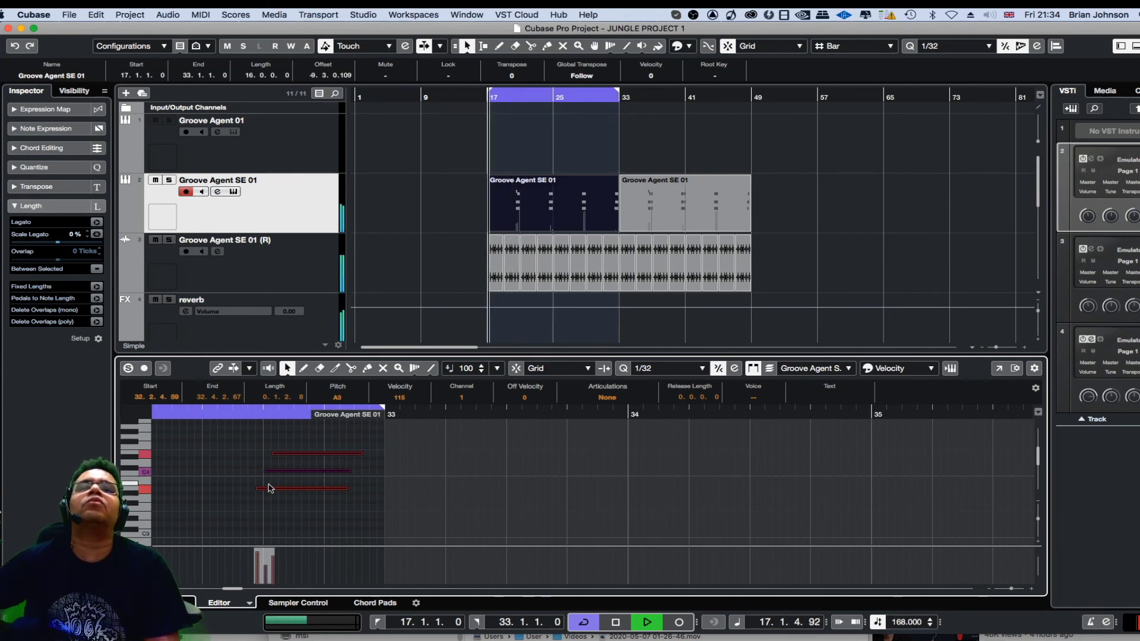
left_click_drag(272, 491, 278, 491)
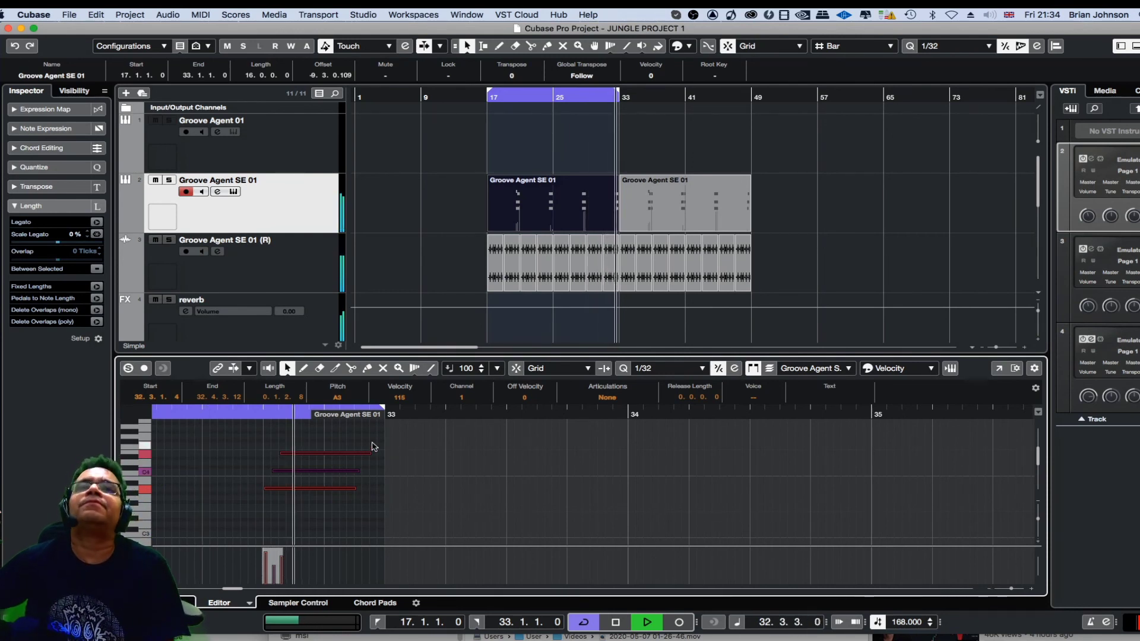
Stop playback and erase the three notes of the final chord in bar 32 with the Erase tool.
right_click(305, 499)
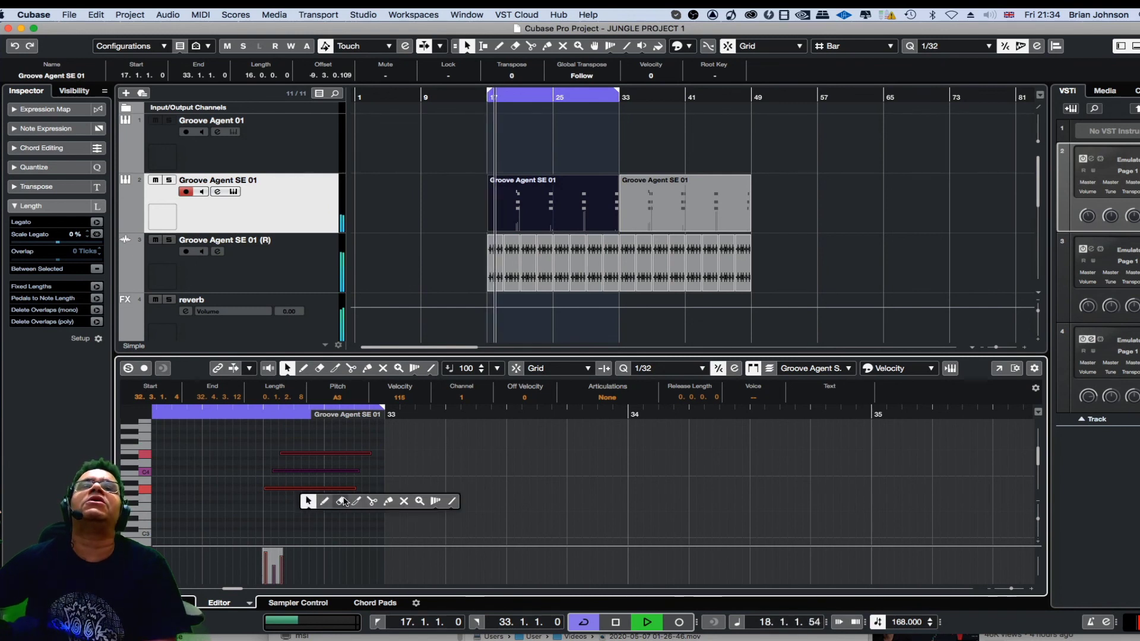
left_click(341, 502)
key("space")
mouse_move(289, 442)
left_mouse_down()
mouse_move(333, 502)
mouse_move(338, 489)
mouse_move(330, 494)
left_mouse_up()
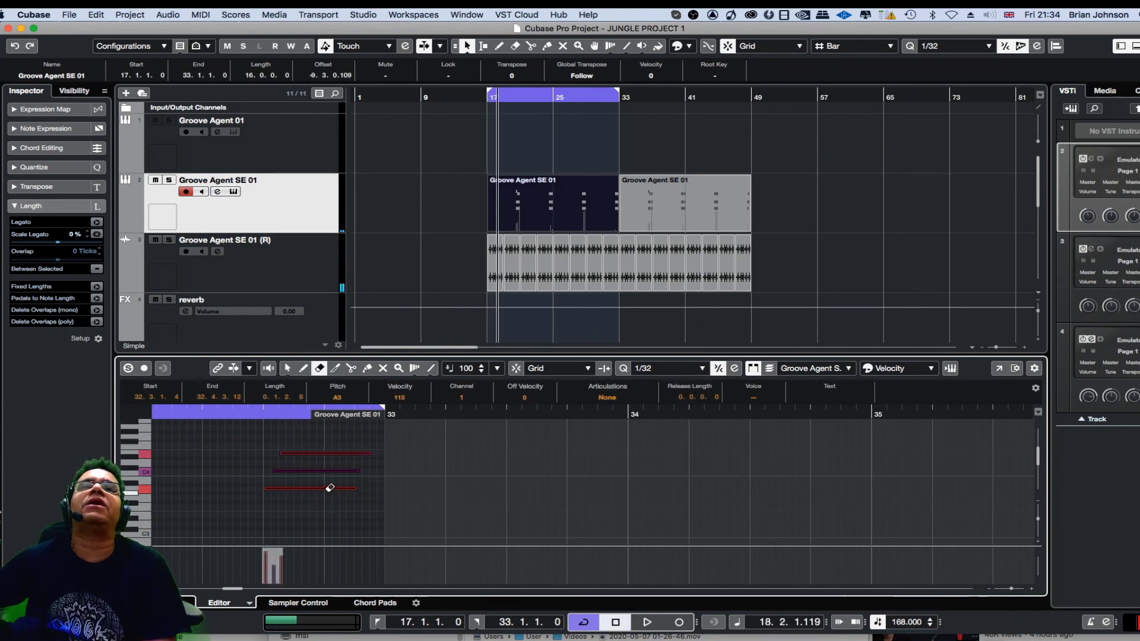
Delete the duplicated Groove Agent SE 01 MIDI clip in bars 33 to 49.
left_click(650, 203)
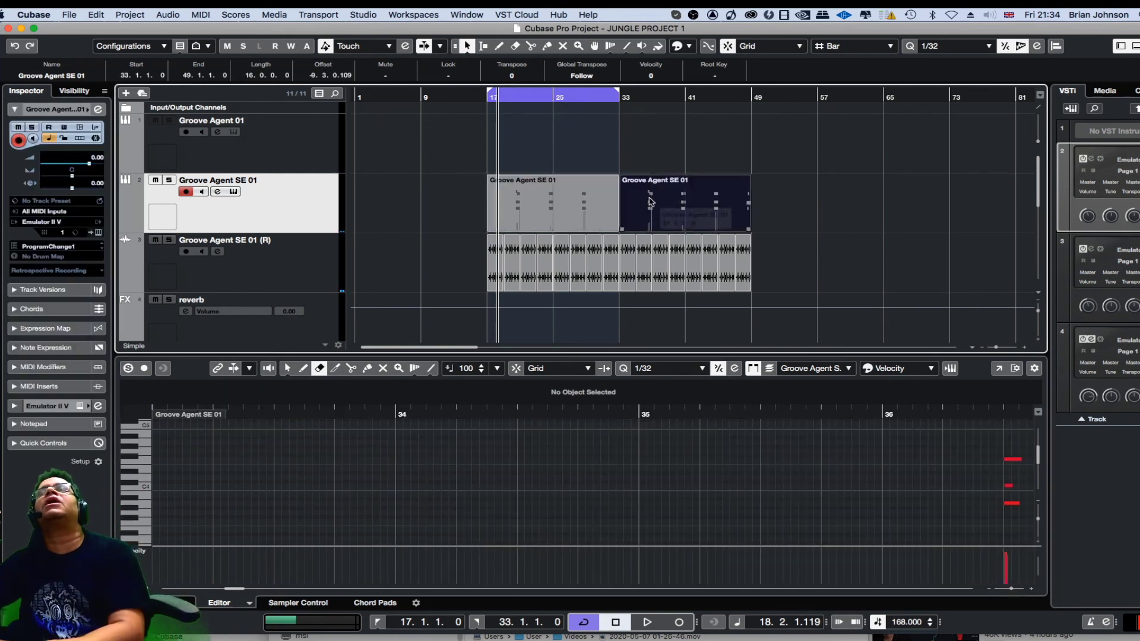
key("Delete")
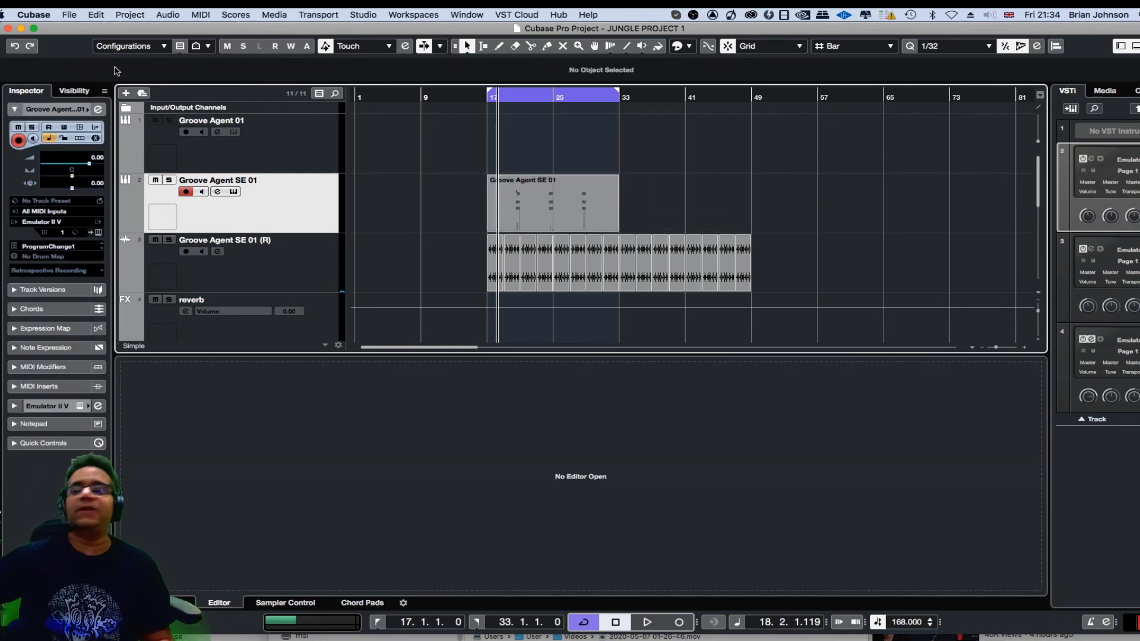